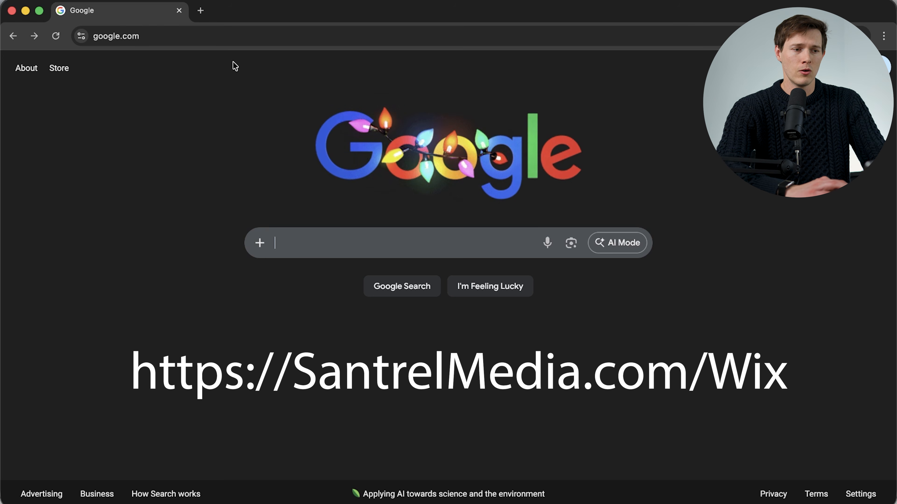
- Open santrelmedia.com/wix and get started with creating a Wix website
click(231, 35)
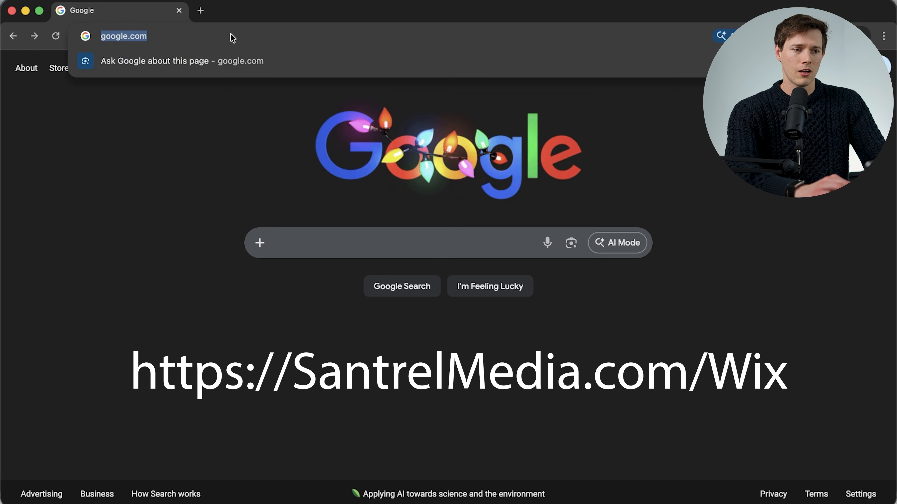
text(santrelmedia.com/wix)
key(Return)
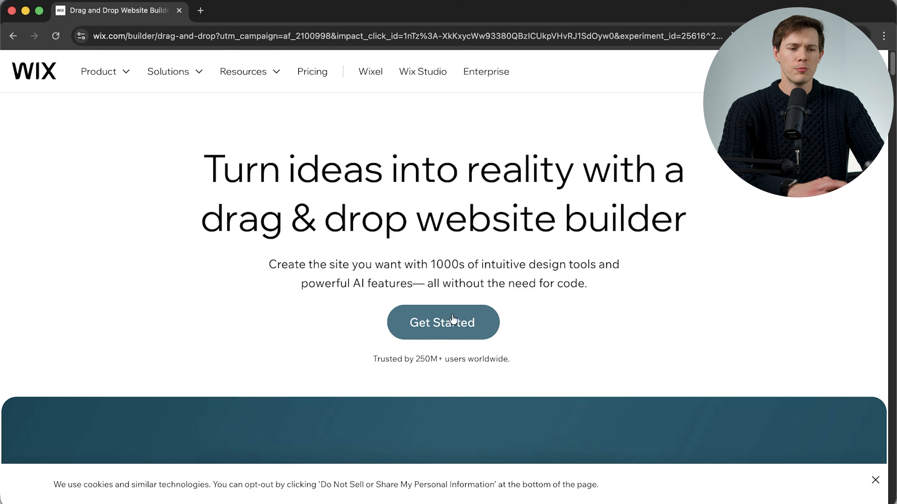
click(433, 324)
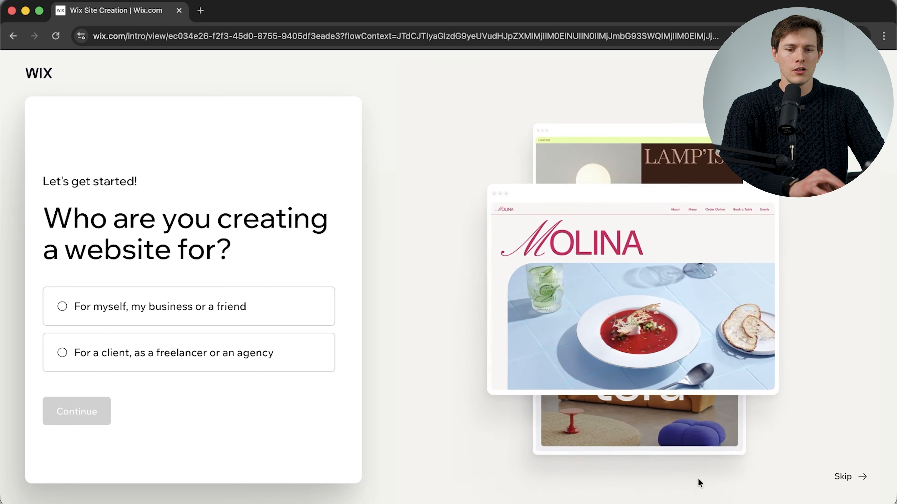
- Continue with Wix and set up the site without the AI chat, skipping the audience question and the site description
click(841, 475)
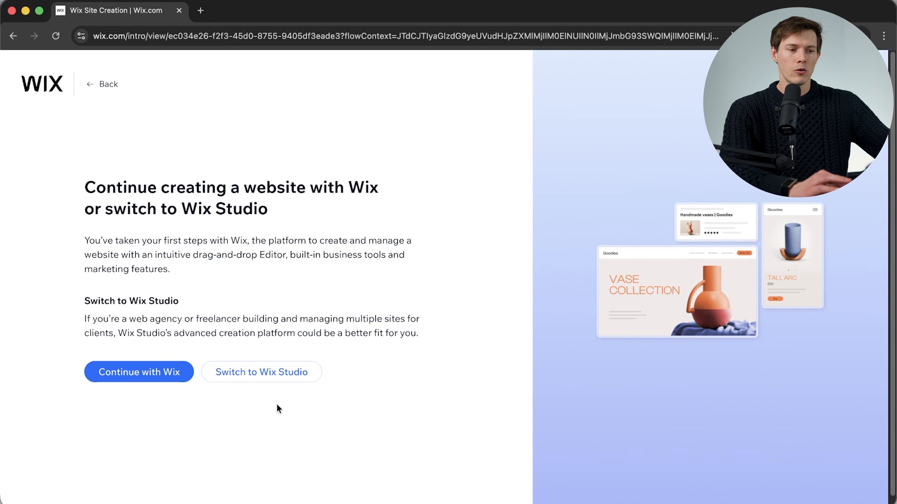
click(144, 381)
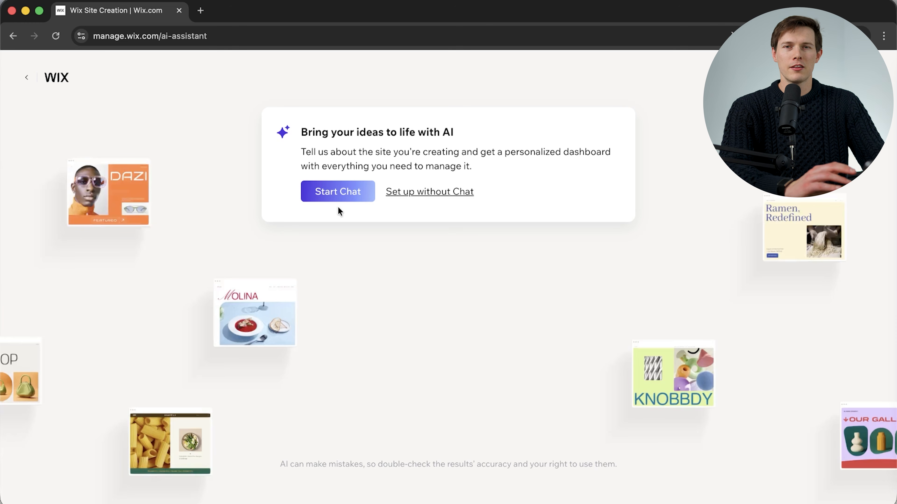
click(440, 194)
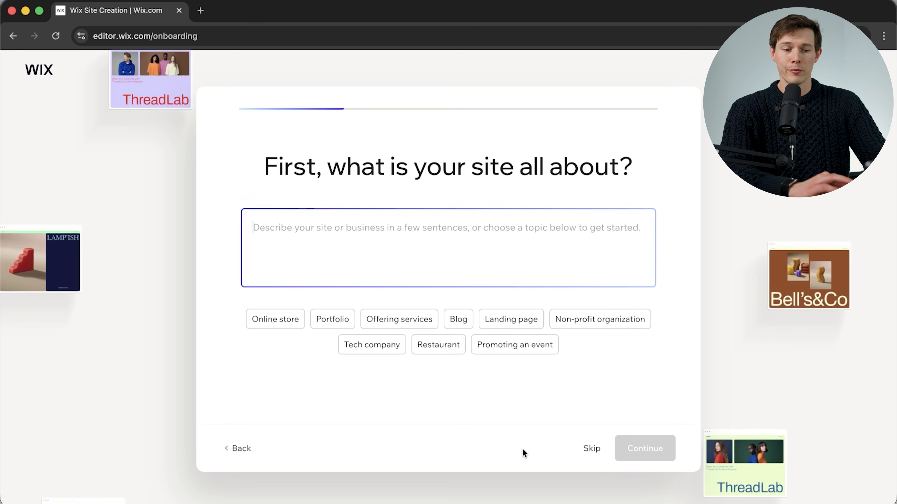
click(591, 449)
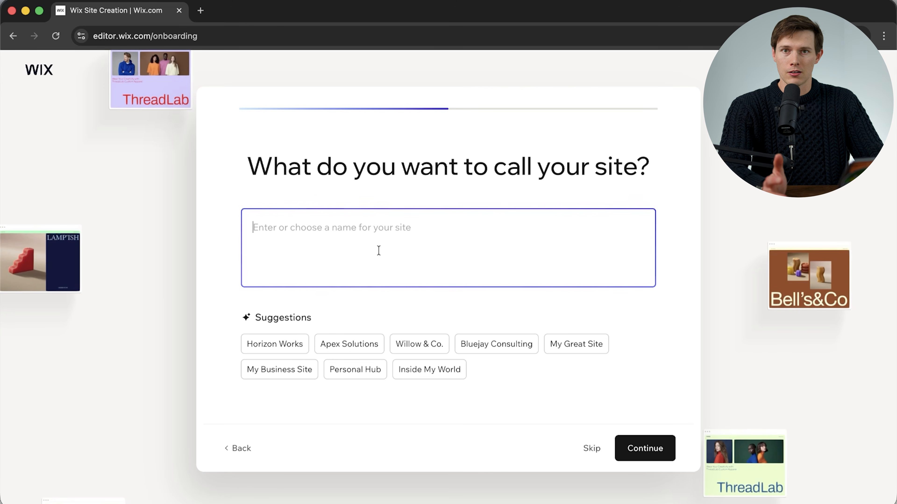
- Name the site "Caldea Coast Sunglasses" and enter "Sell products and promote brand awareness" as its goals
text(Caldea)
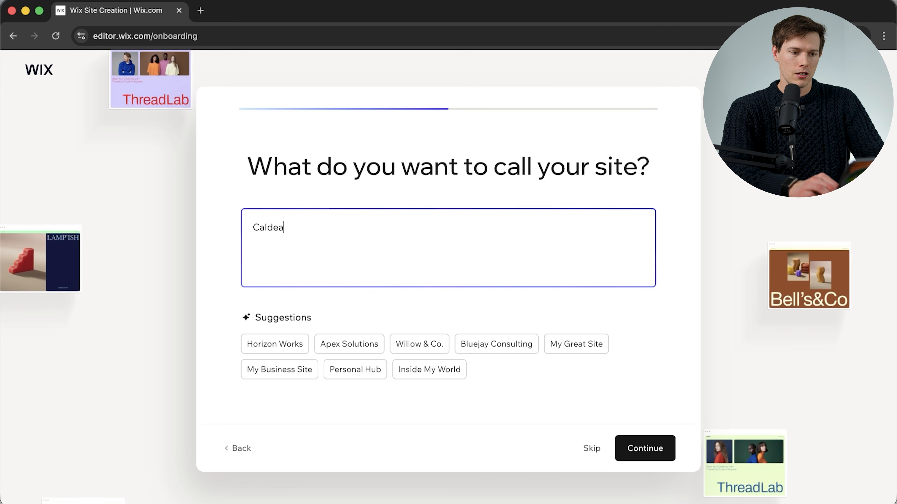
text( Coast Sunglasses)
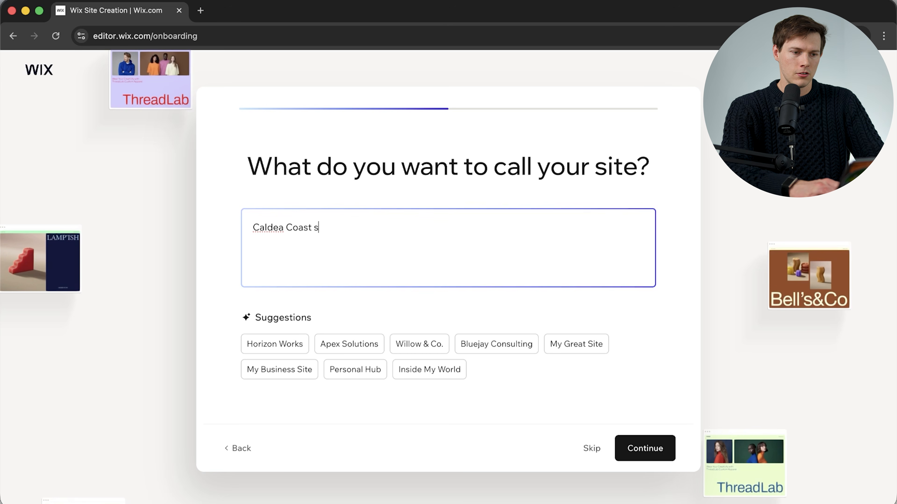
click(649, 460)
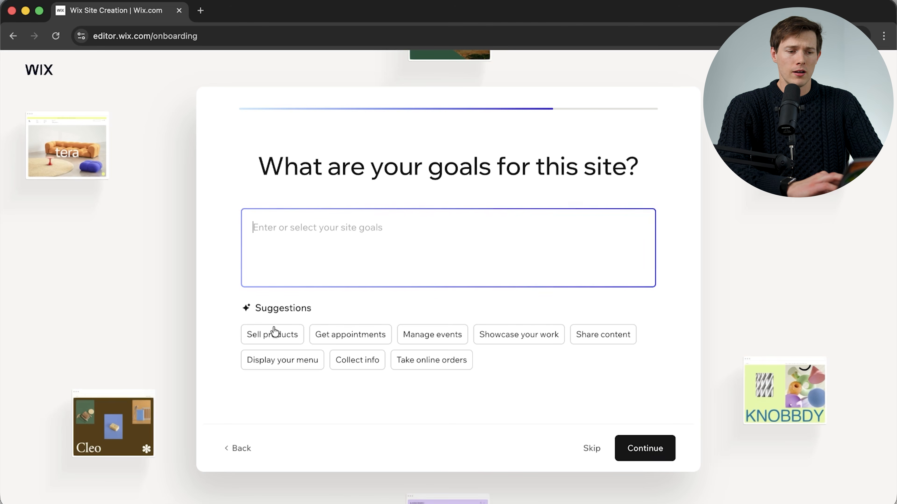
click(287, 336)
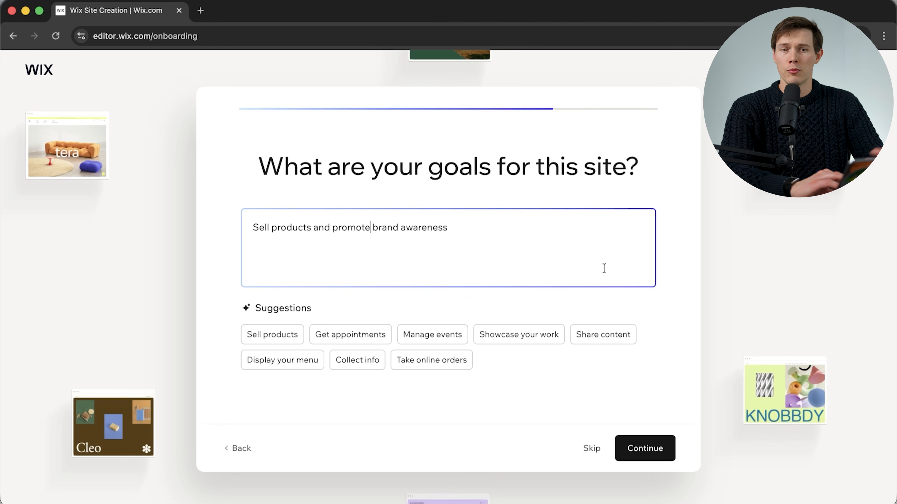
click(656, 456)
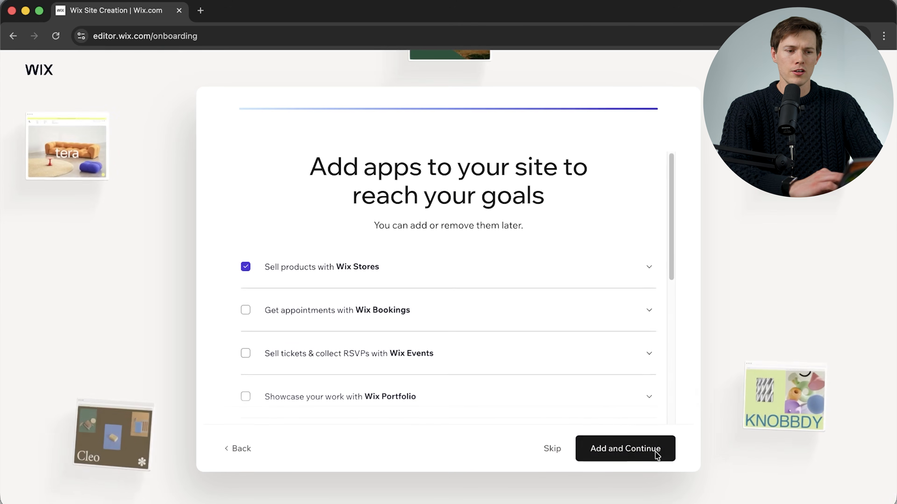
- Add the Wix Stores and Wix Blog apps to the site and continue to the dashboard
scroll(508, 316, down, 2)
scroll(507, 315, down, 5)
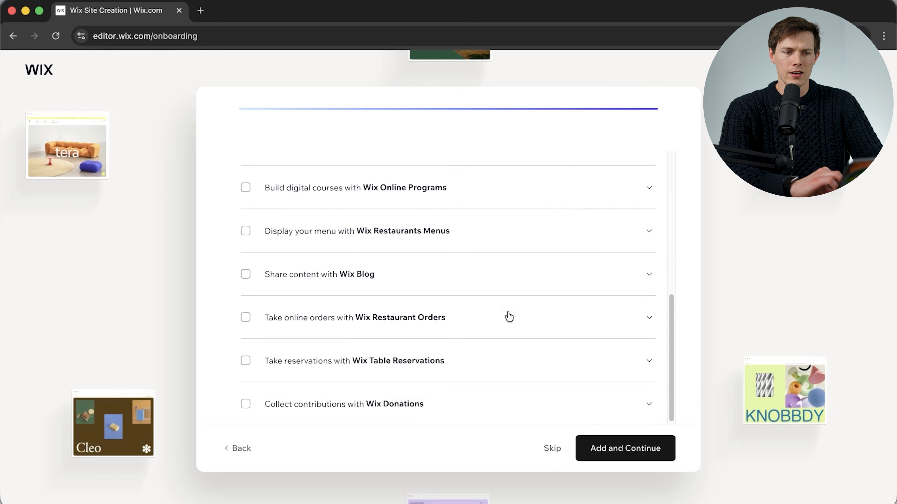
scroll(530, 293, up, 10)
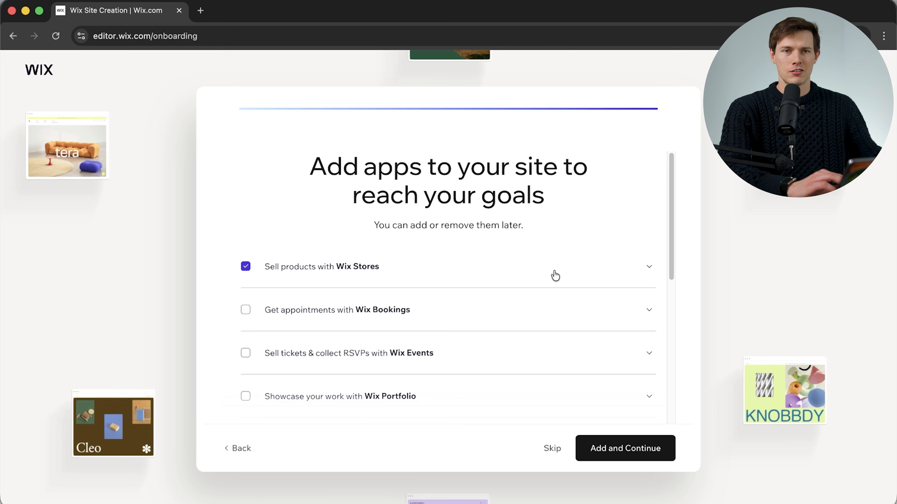
scroll(555, 275, down, 2)
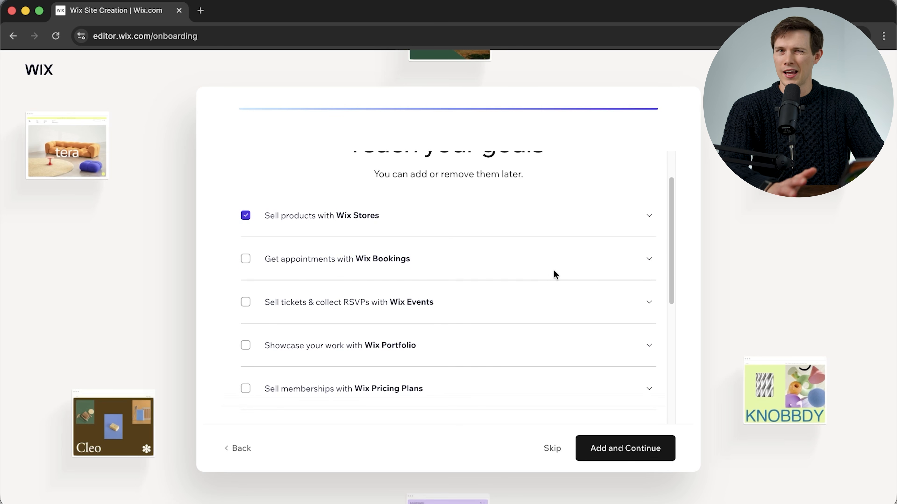
scroll(554, 274, down, 5)
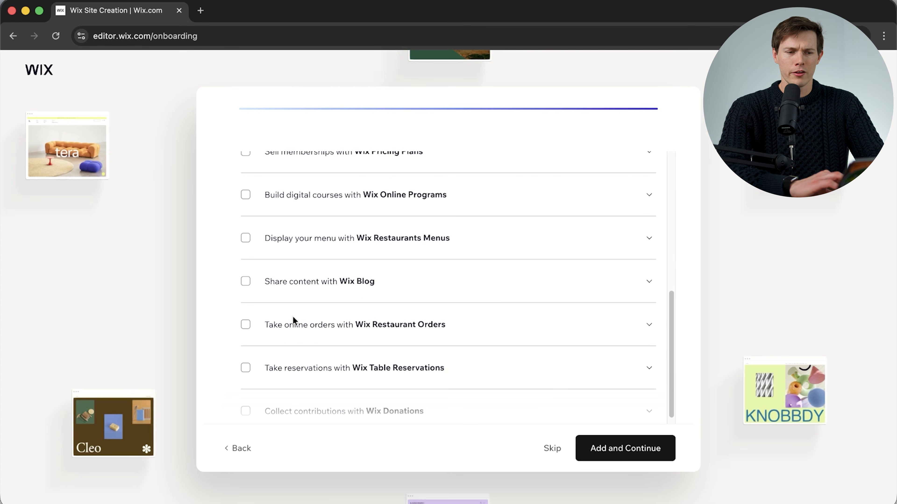
click(246, 281)
scroll(487, 315, down, 1)
scroll(491, 316, up, 3)
scroll(543, 350, up, 4)
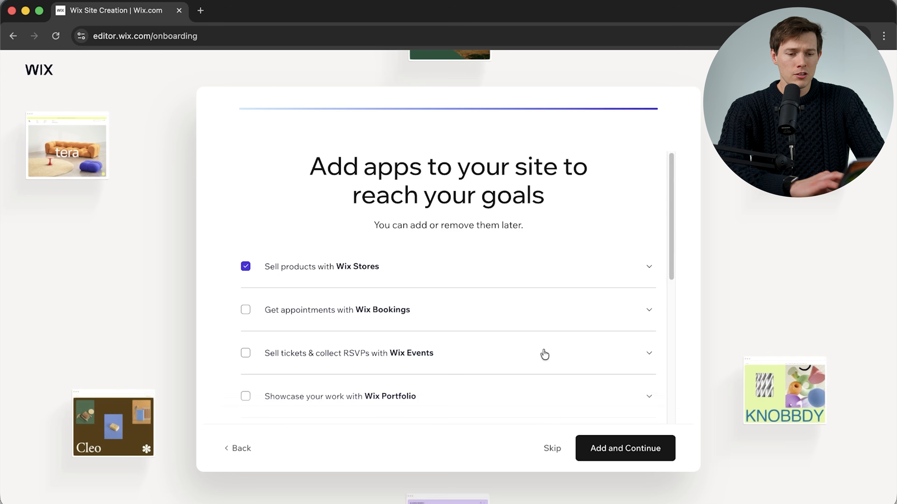
click(627, 452)
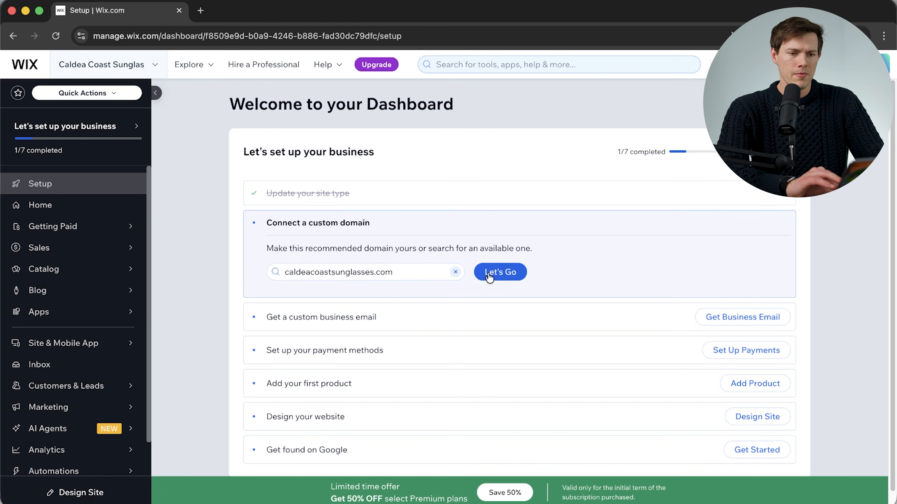
- Claim the recommended domain caldeacoastsunglasses.com, choosing the option that includes it for free with a Premium plan
click(507, 277)
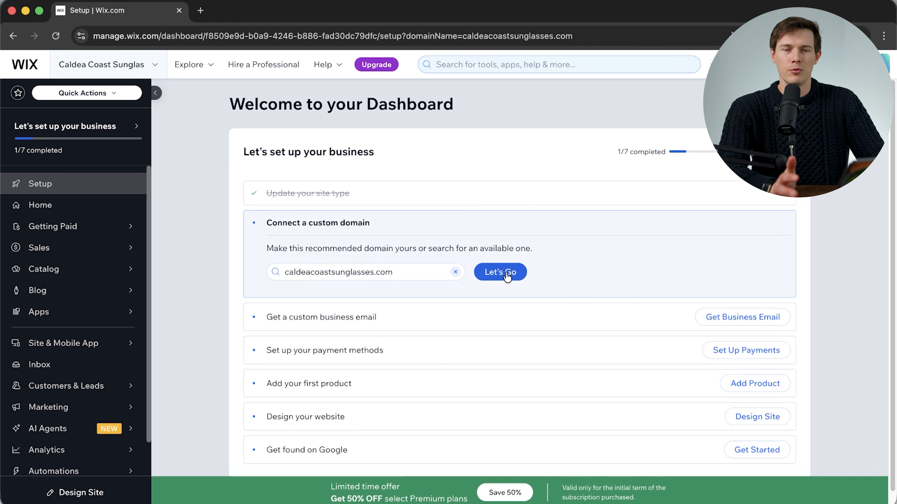
click(507, 274)
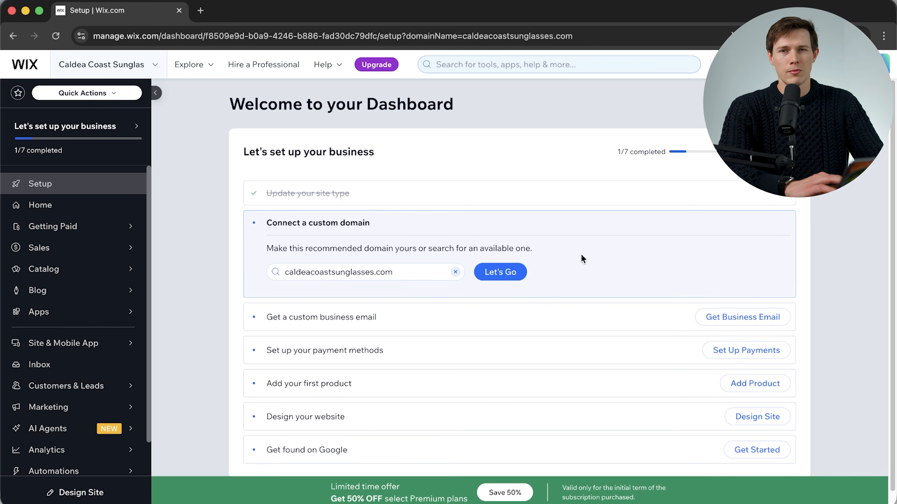
click(515, 272)
click(524, 274)
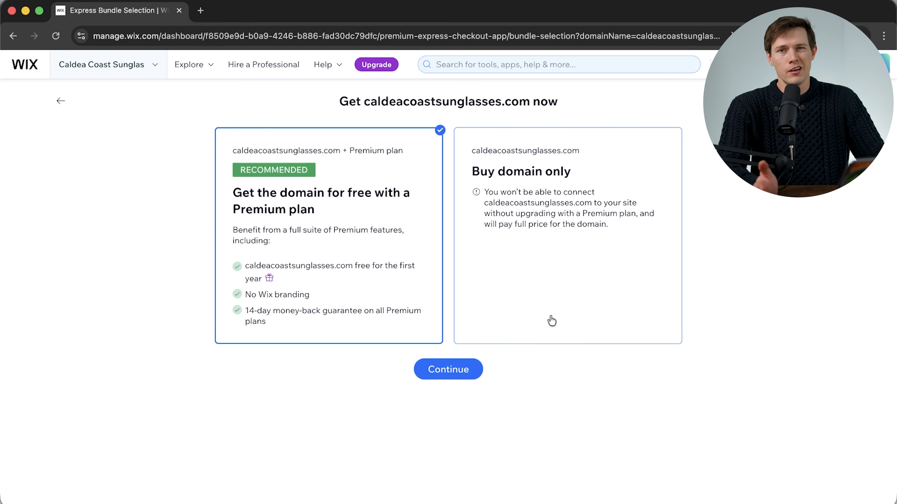
click(457, 376)
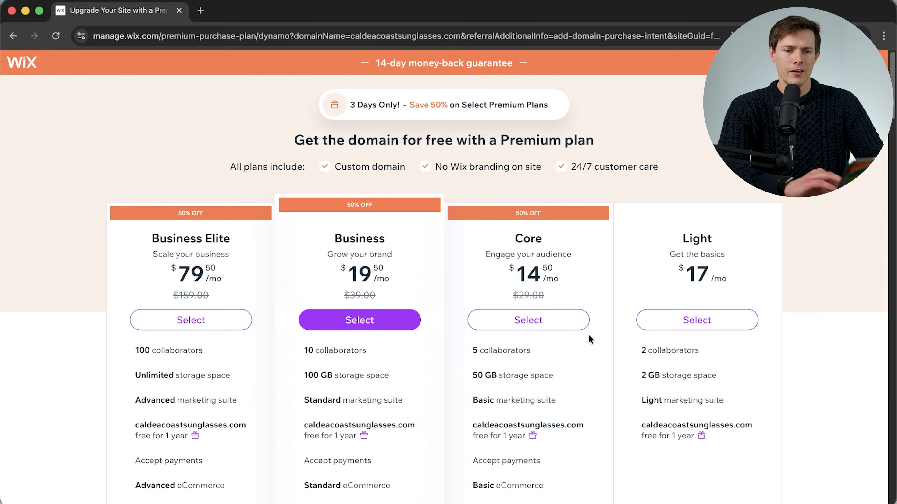
- Select the Core plan with the Yearly billing cycle and continue to checkout
scroll(698, 334, down, 2)
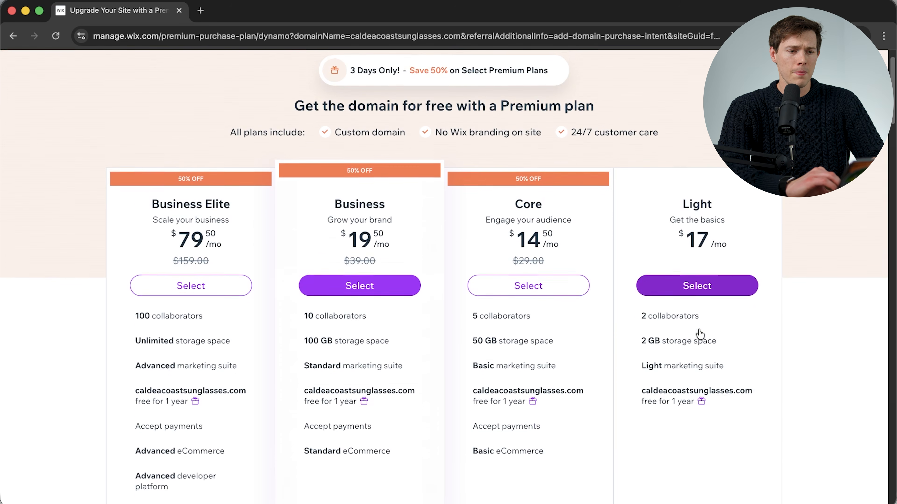
scroll(700, 333, down, 3)
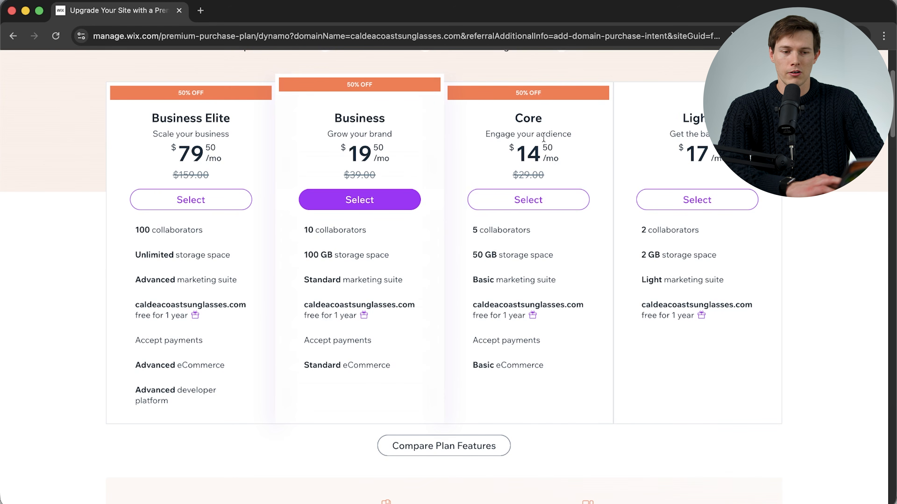
click(528, 199)
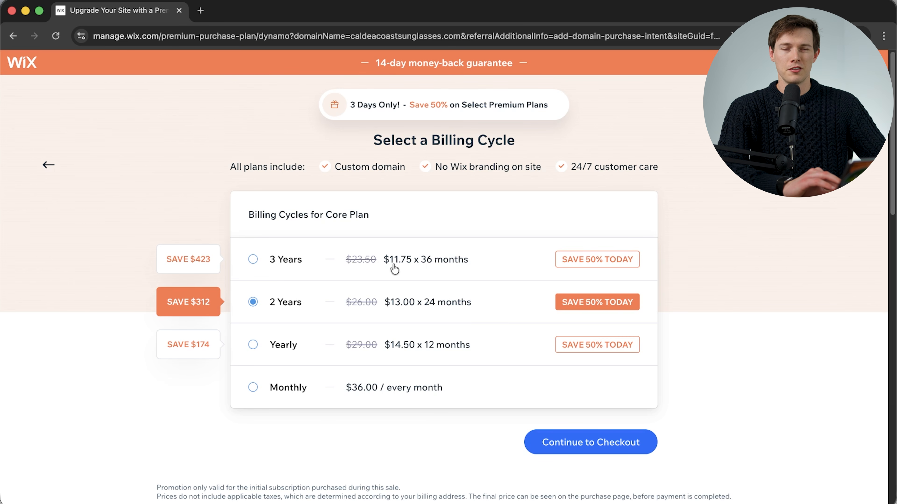
click(289, 341)
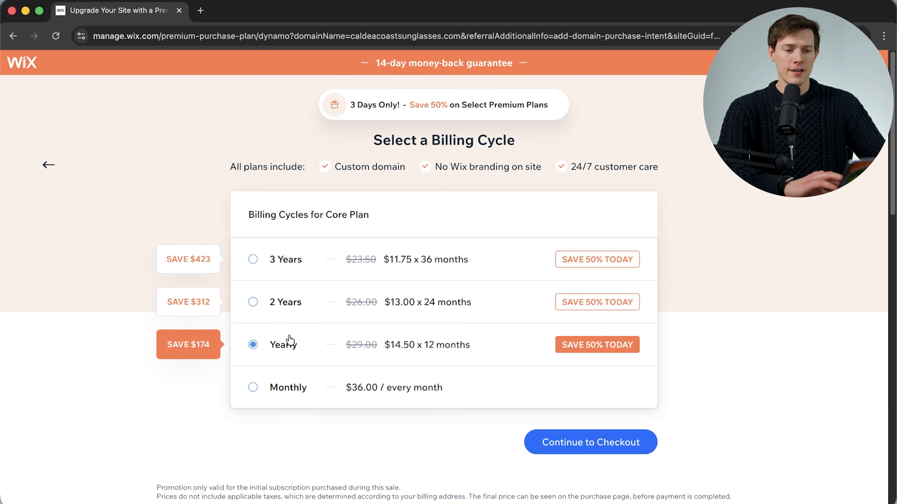
click(582, 443)
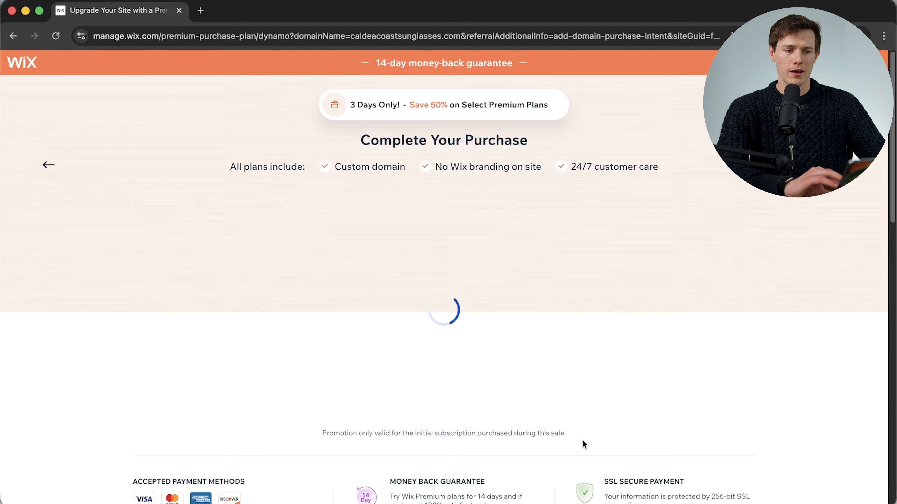
key(super+minus)
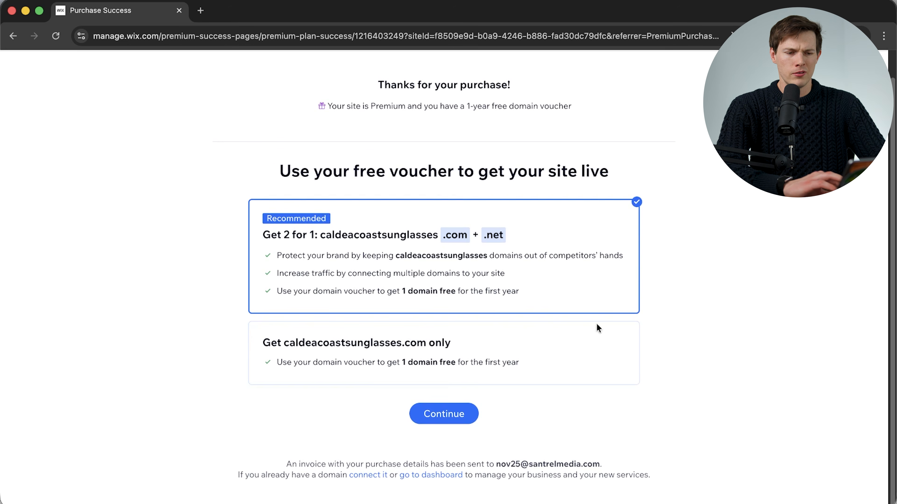
- Use the free voucher to register caldeacoastsunglasses.com only for a 1 Year period, and go to the site's domains
click(545, 355)
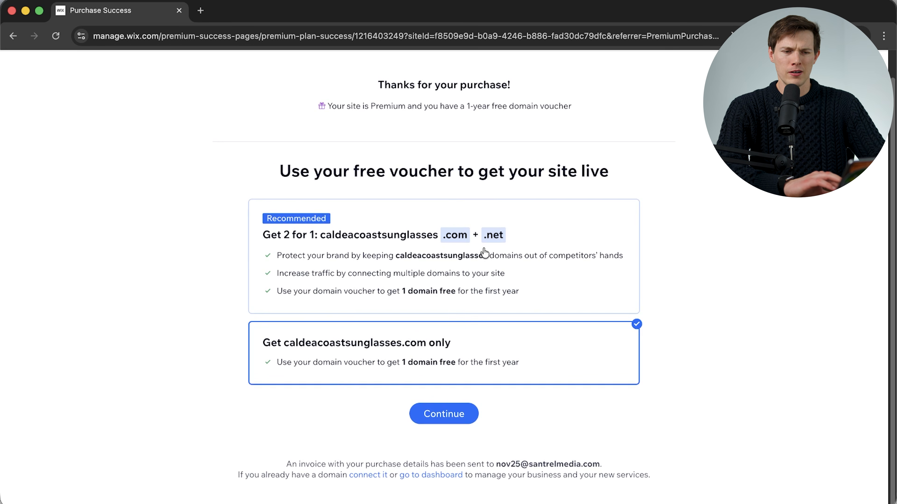
click(453, 415)
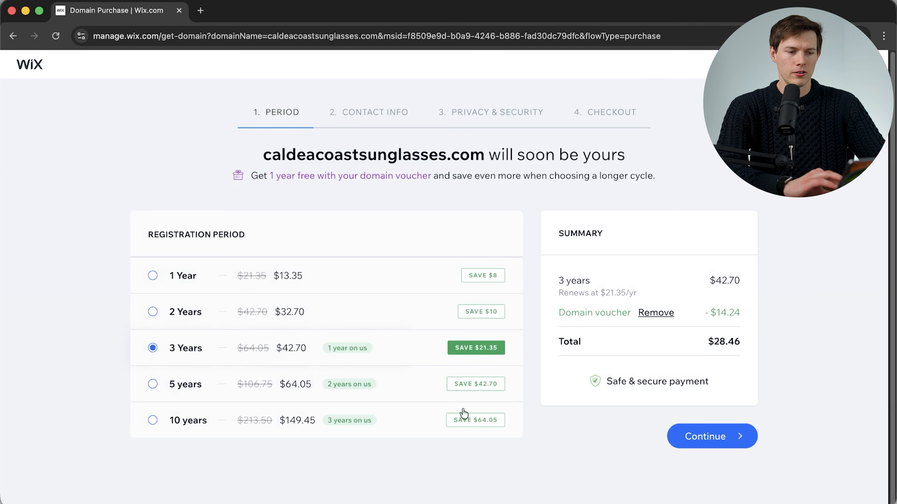
click(336, 306)
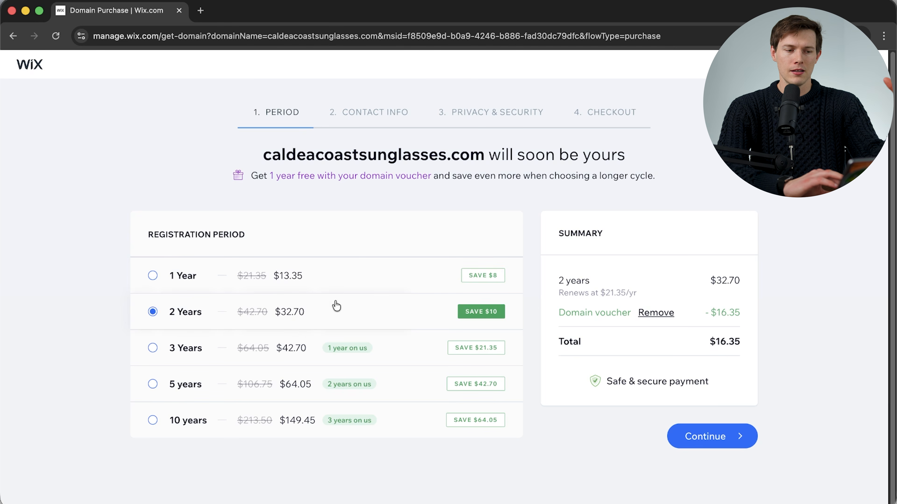
click(359, 283)
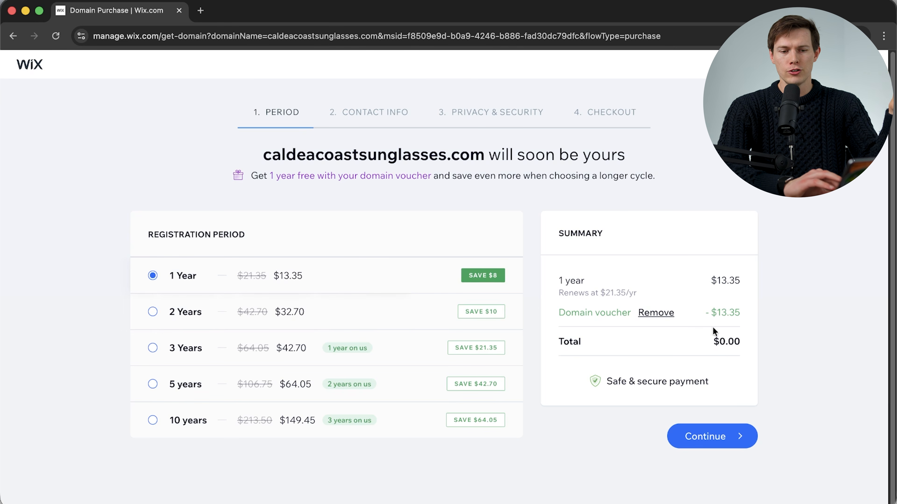
click(709, 434)
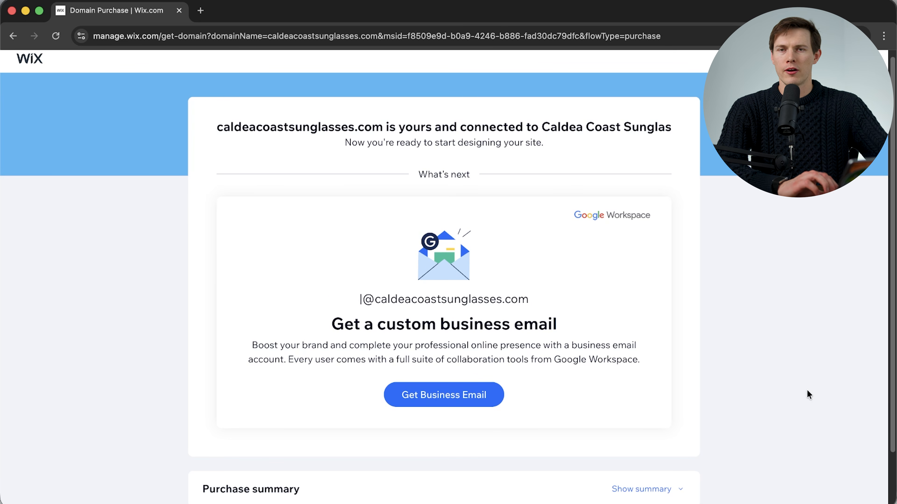
scroll(806, 394, down, 2)
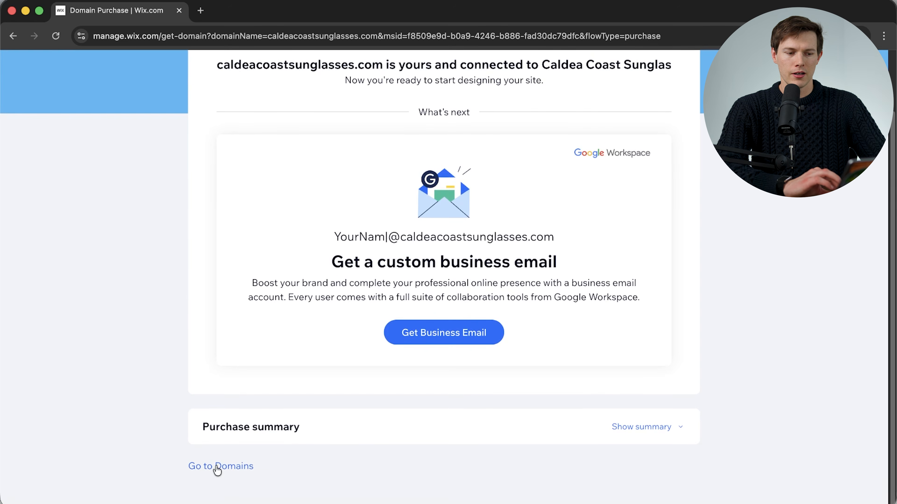
click(216, 467)
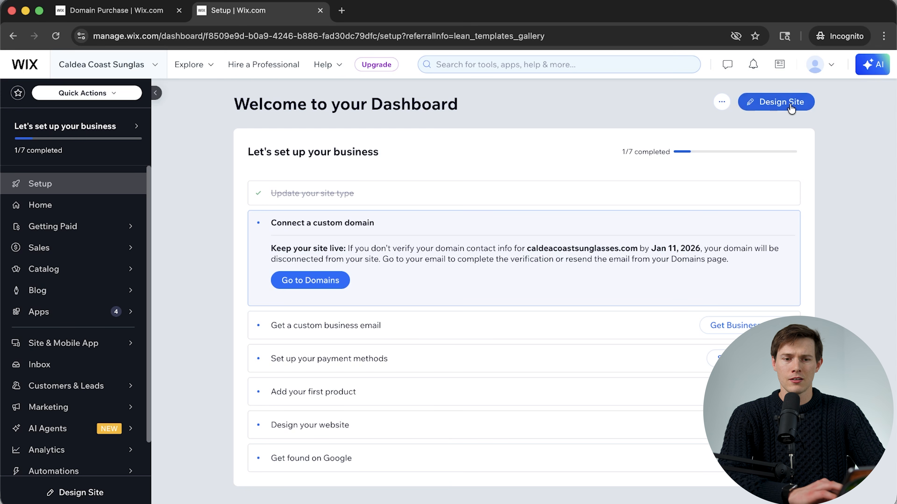
- Start designing the site by picking a template to customize, and look over the most popular website templates
click(791, 109)
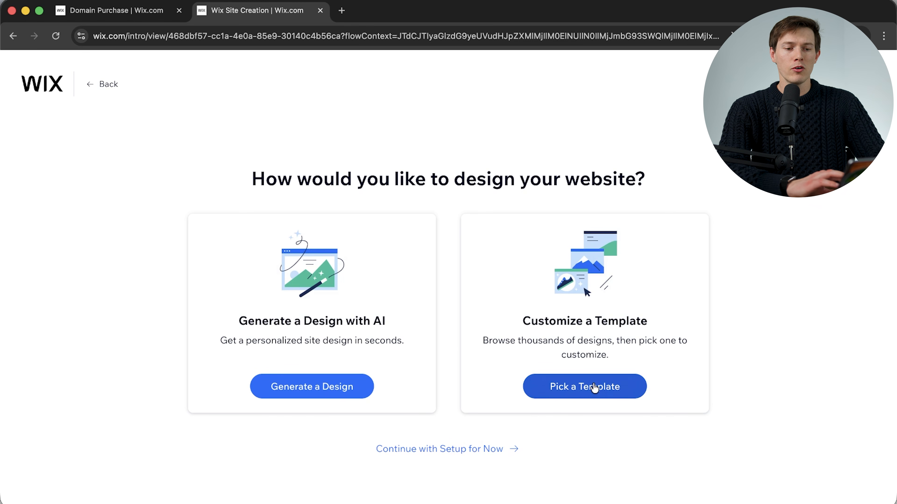
click(600, 388)
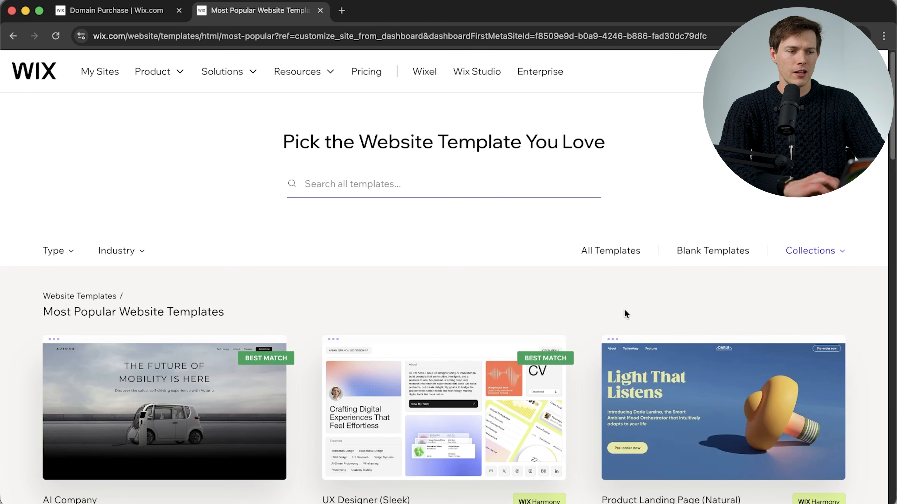
scroll(625, 314, down, 3)
scroll(625, 313, up, 2)
scroll(625, 313, down, 5)
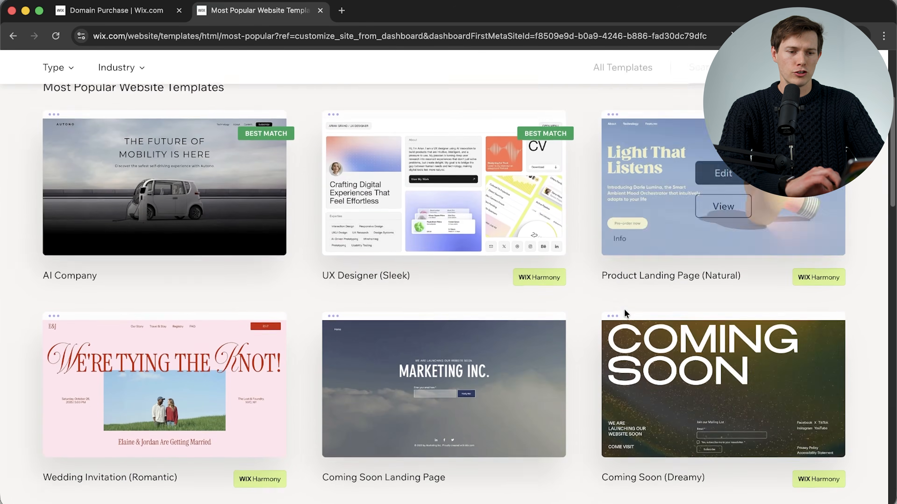
scroll(626, 315, up, 6)
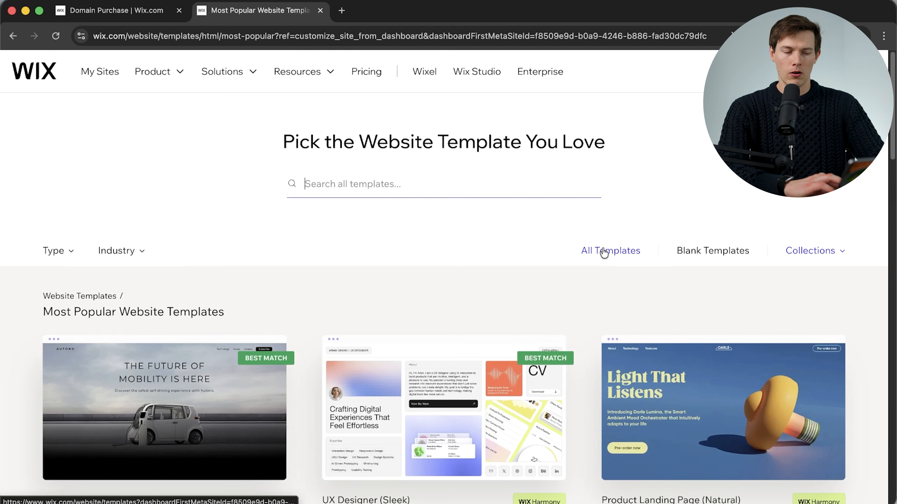
- Filter the templates to the eCommerce type and the Fashion & Clothing category
mouse_move(49, 250)
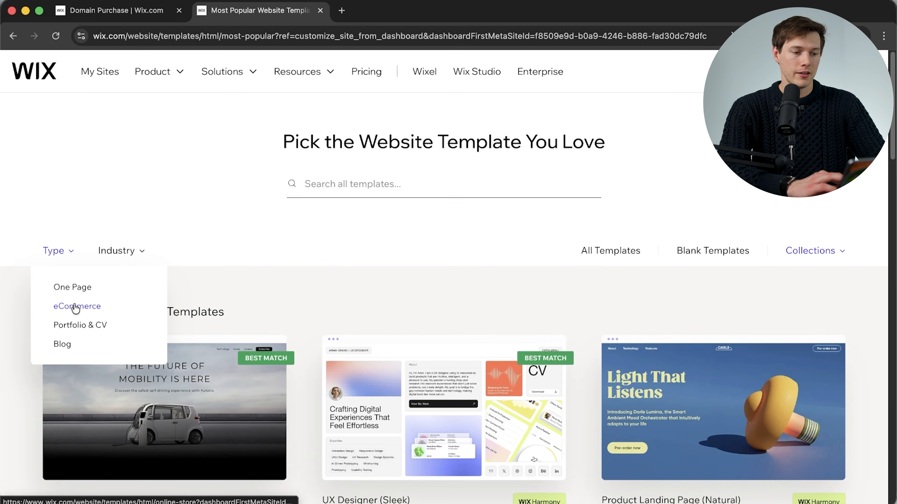
click(75, 306)
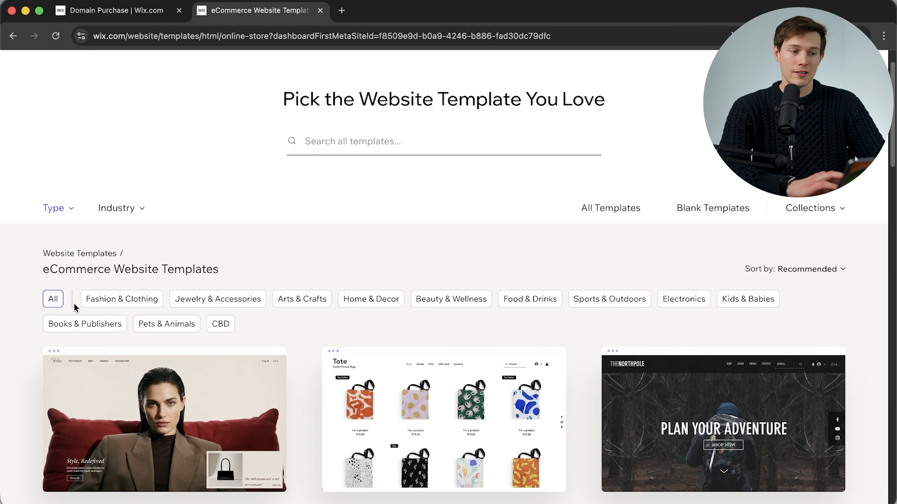
scroll(246, 272, down, 2)
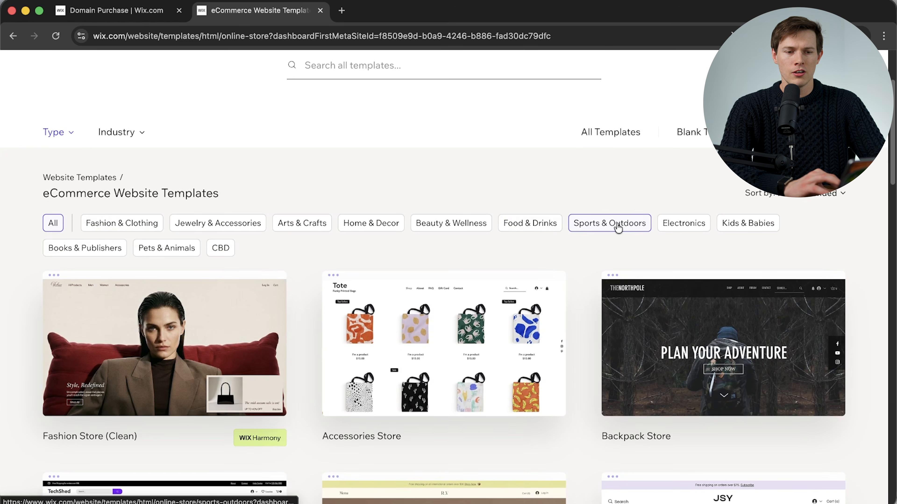
click(617, 228)
click(118, 230)
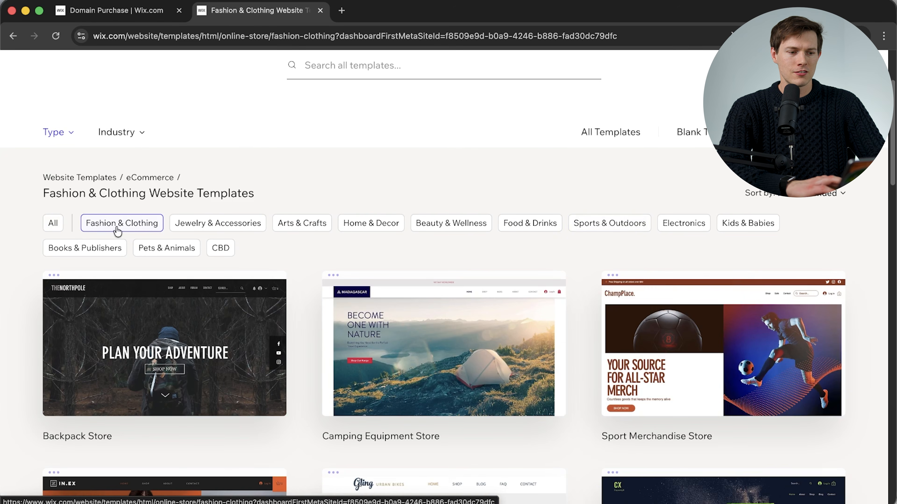
- Browse the Fashion & Clothing templates and open a preview of Fashion Store (Clean), dismissing the starting-point offer
scroll(614, 261, down, 5)
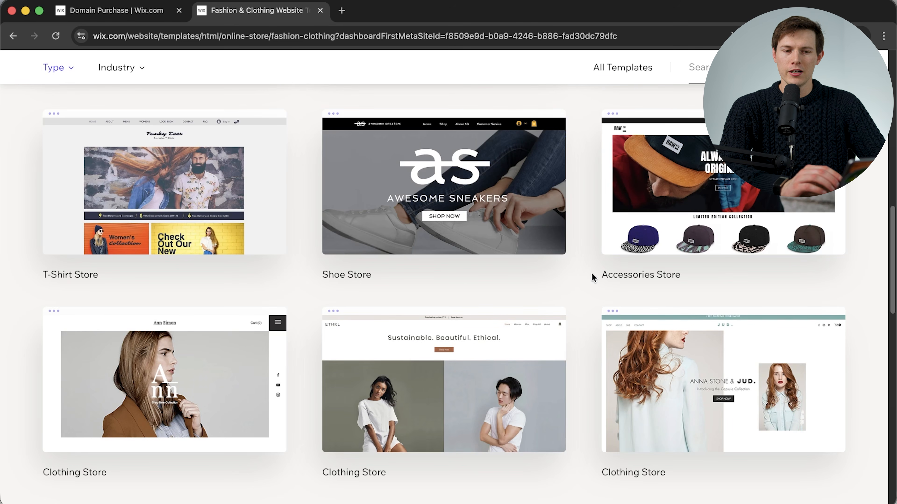
scroll(593, 276, up, 4)
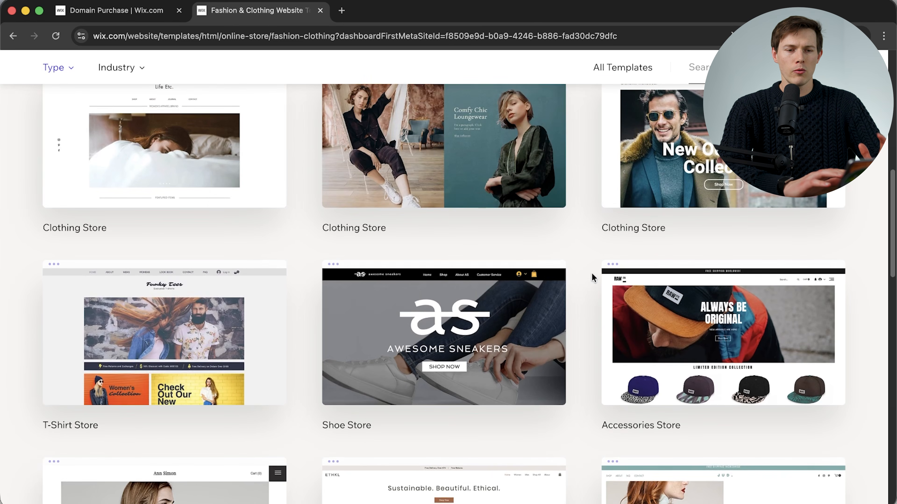
scroll(593, 276, up, 2)
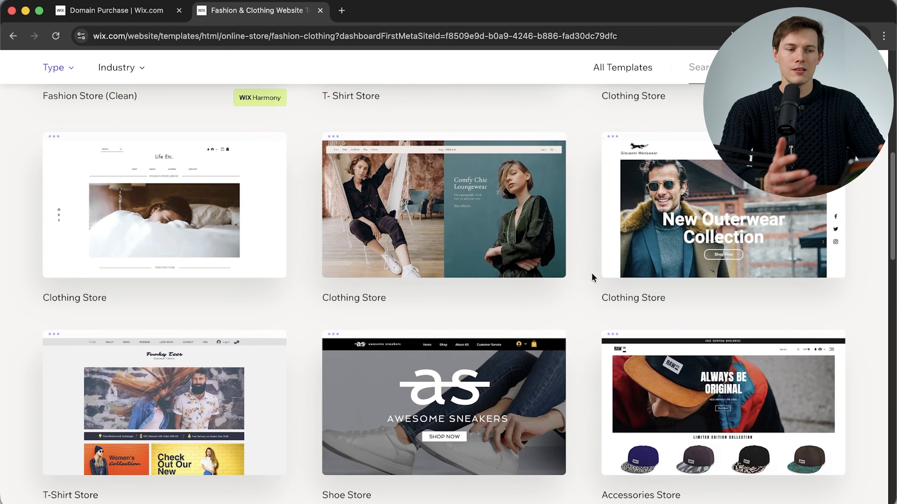
scroll(593, 277, up, 7)
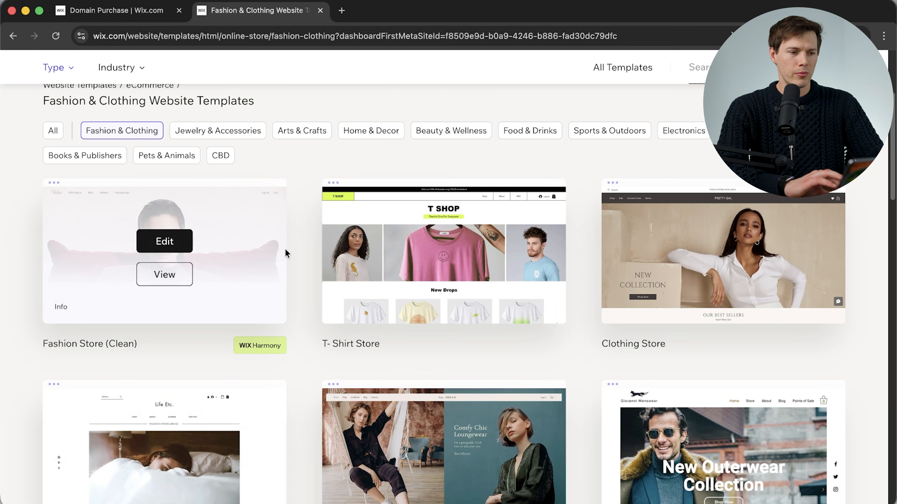
click(164, 274)
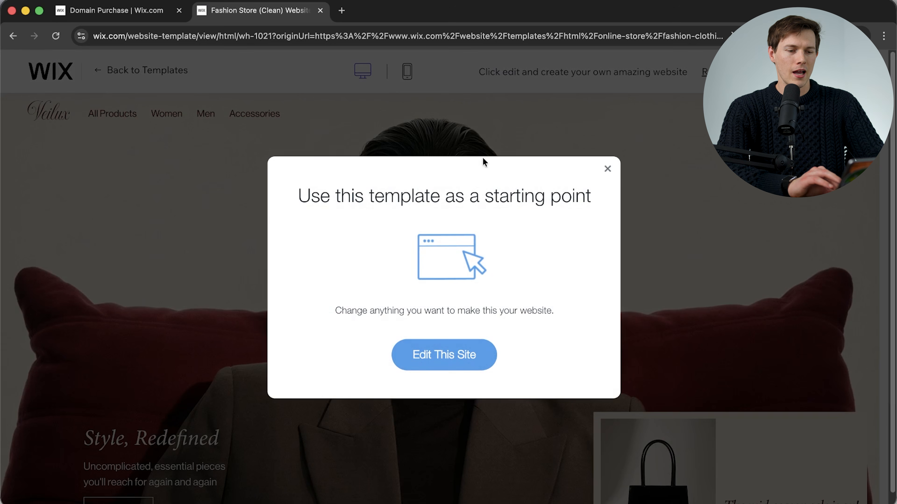
click(631, 183)
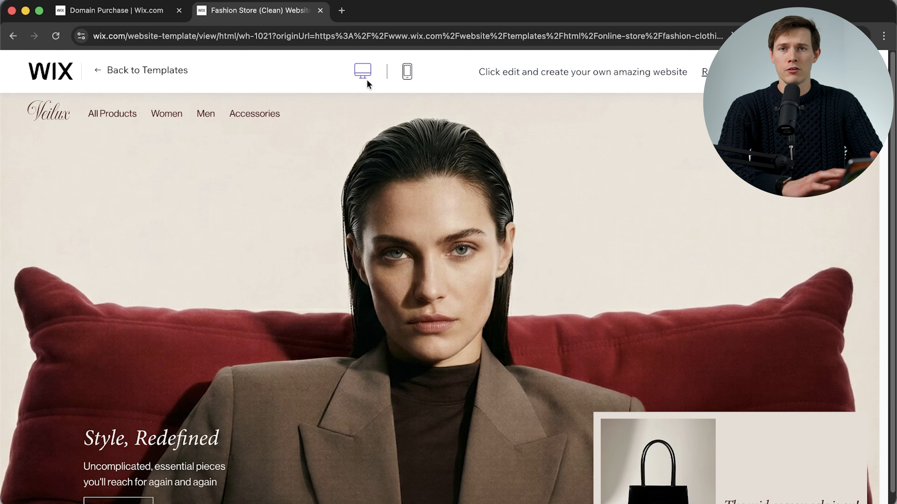
- Check the Fashion Store (Clean) template's mobile version and open the template for editing
click(404, 80)
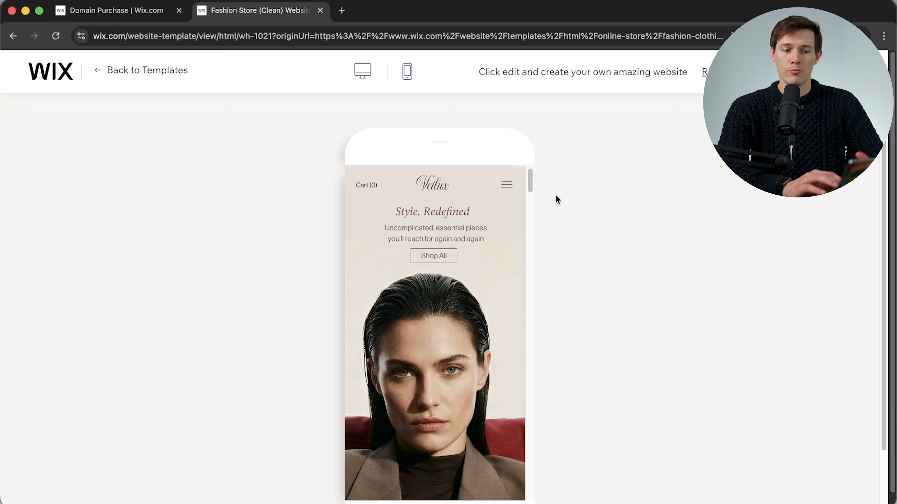
scroll(473, 310, down, 3)
scroll(473, 310, up, 4)
scroll(473, 310, down, 4)
scroll(473, 310, up, 4)
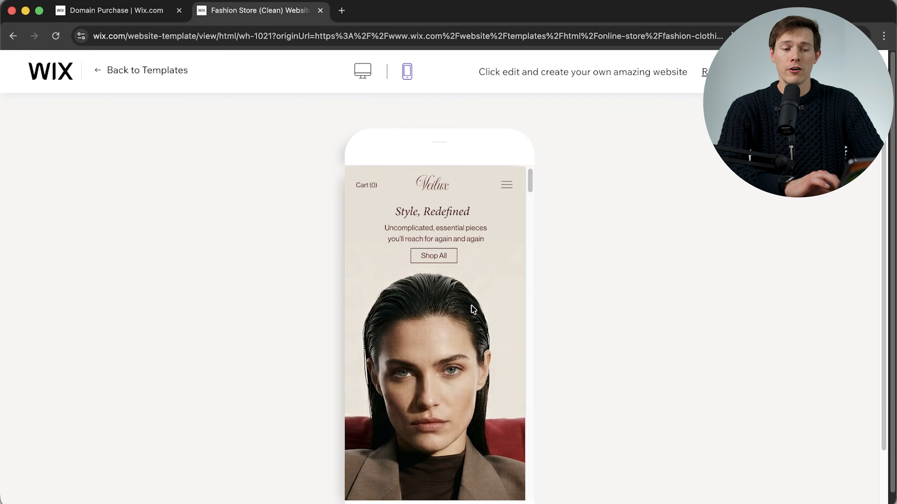
scroll(473, 309, down, 5)
scroll(473, 310, up, 5)
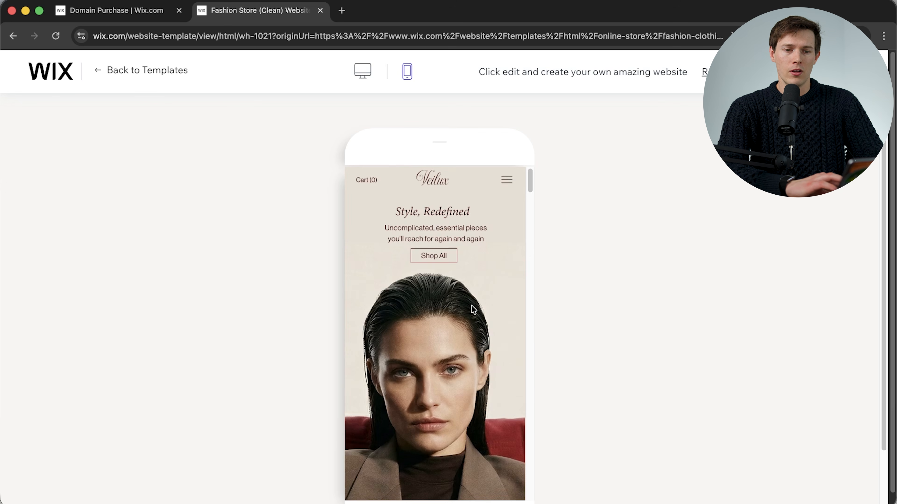
click(816, 72)
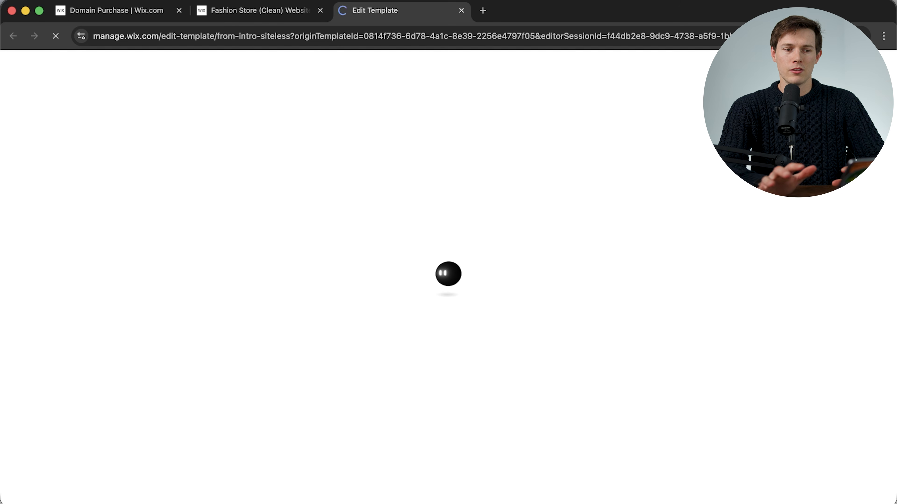
- Go back to the template gallery and examine which templates carry the Wix Harmony label
click(259, 15)
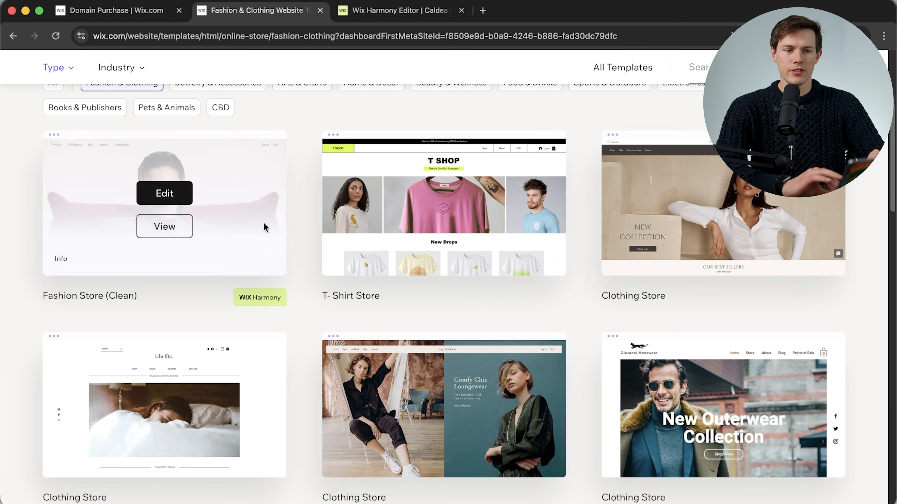
mouse_move(464, 193)
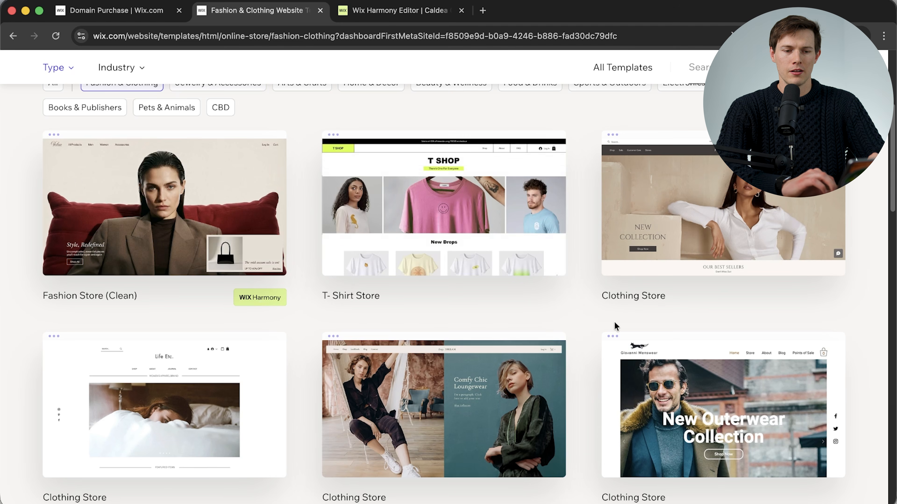
scroll(615, 326, down, 3)
click(402, 11)
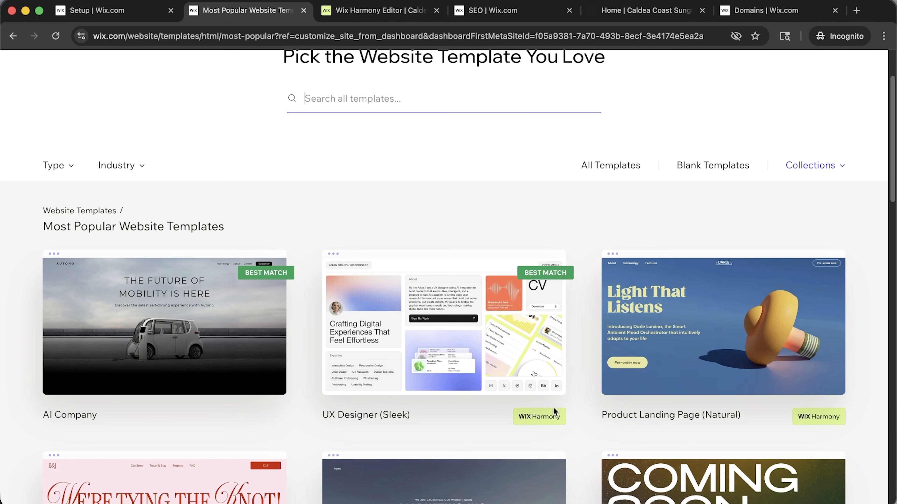
scroll(513, 418, down, 3)
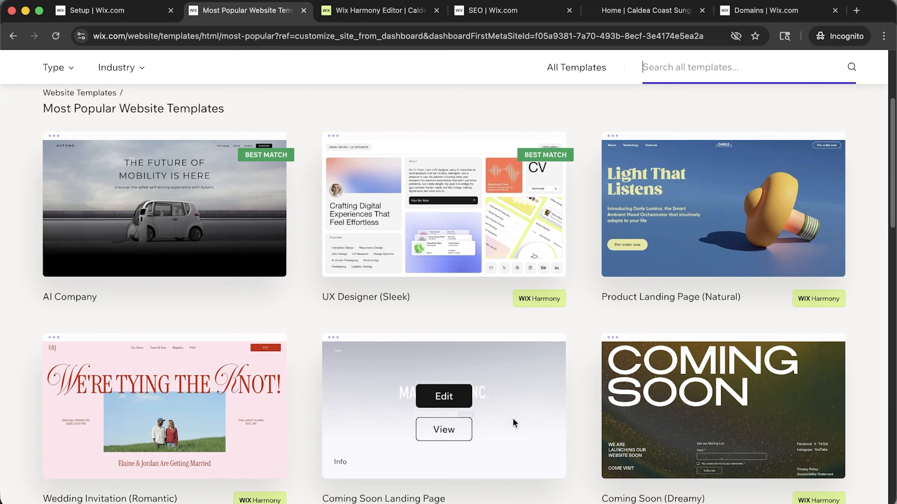
click(643, 67)
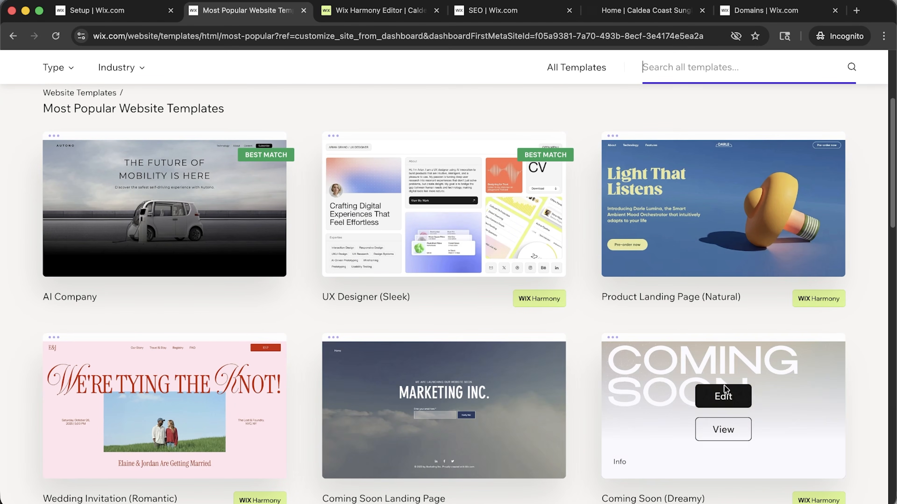
mouse_move(92, 246)
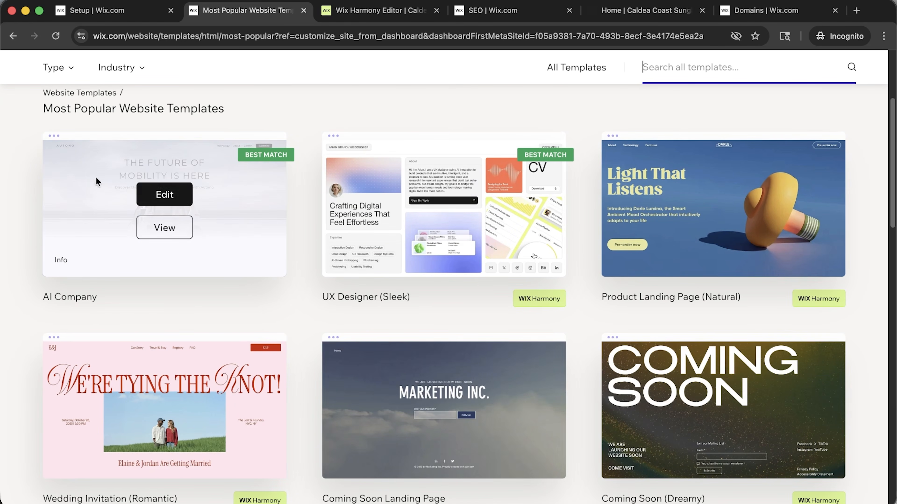
scroll(343, 275, down, 5)
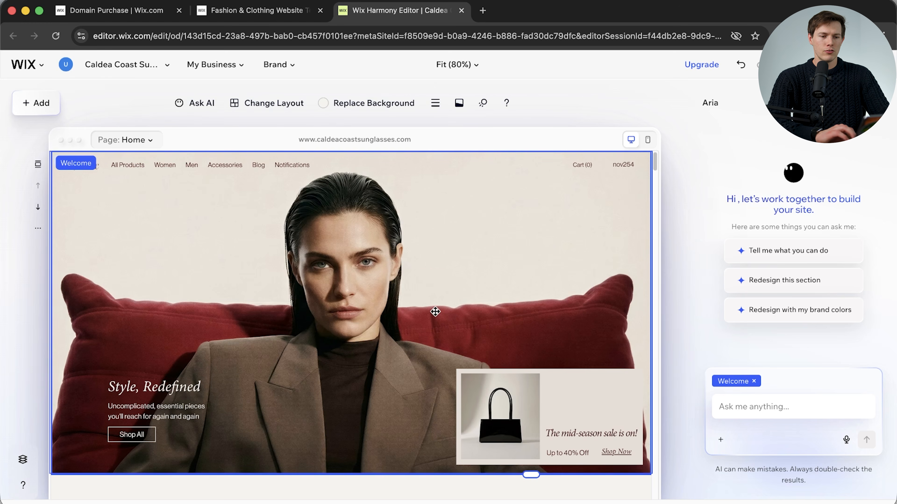
- Look over the template's Home page in the Wix Harmony editor
scroll(435, 311, down, 5)
scroll(435, 312, up, 3)
scroll(435, 311, up, 2)
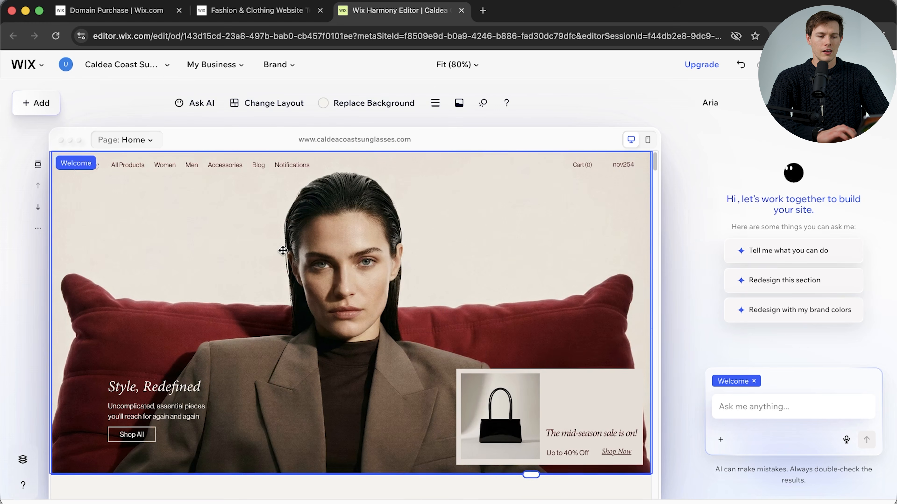
scroll(283, 250, down, 6)
scroll(282, 251, up, 6)
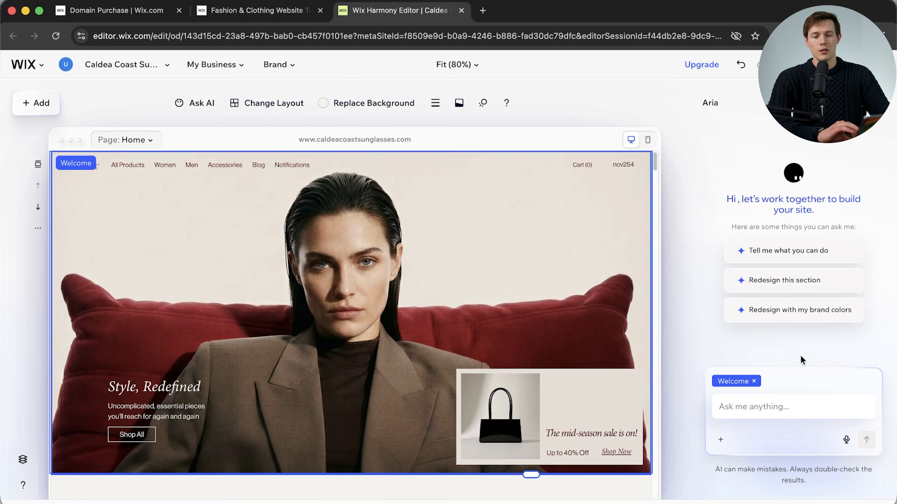
- Select the large image in the Welcome section and examine the Home page sections from The Collections down to The Limited Collection
click(448, 286)
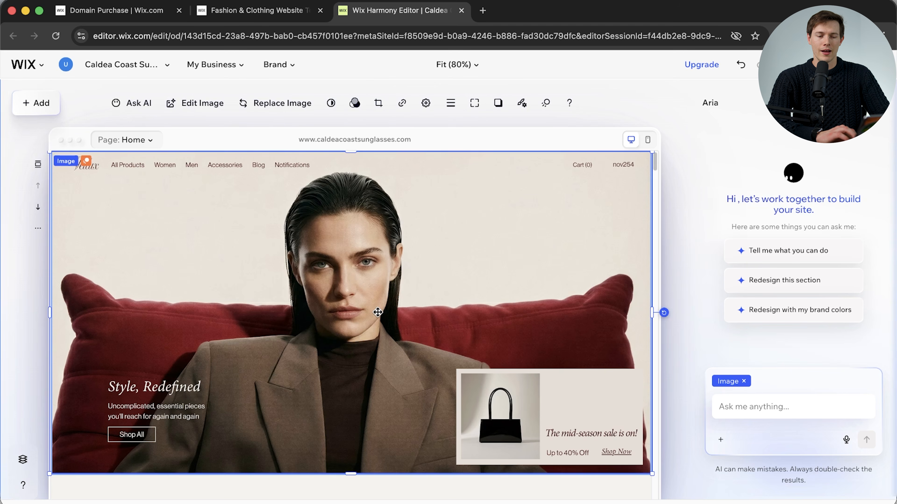
scroll(377, 312, down, 5)
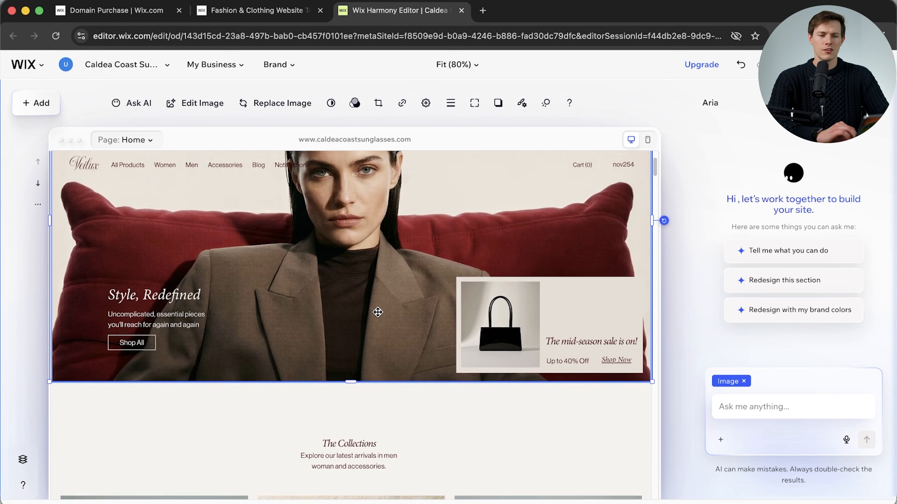
scroll(377, 312, down, 3)
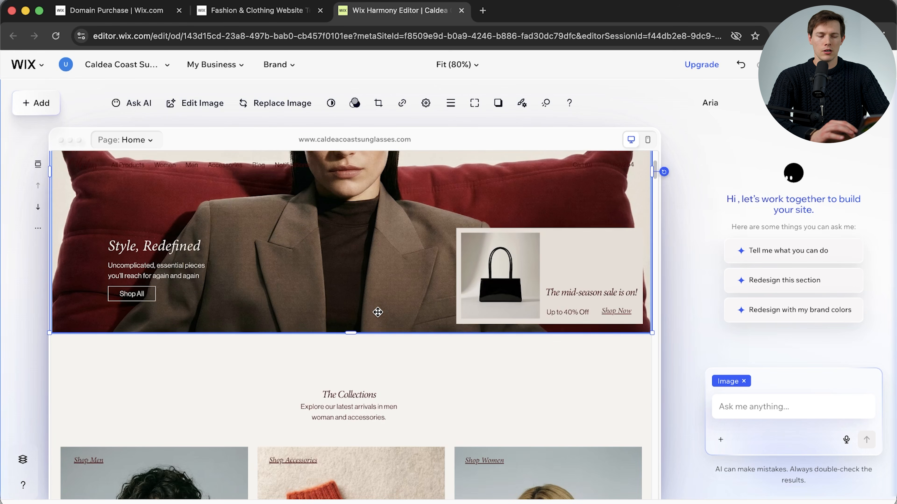
scroll(378, 312, down, 4)
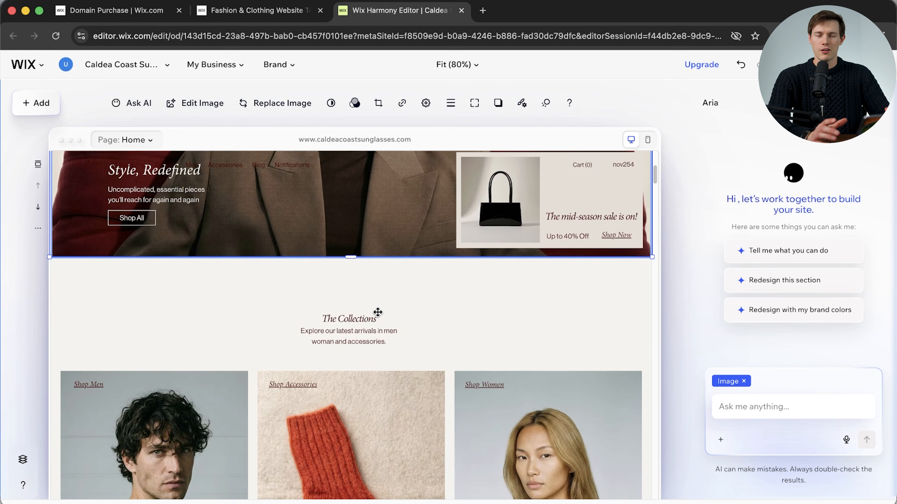
scroll(378, 312, down, 3)
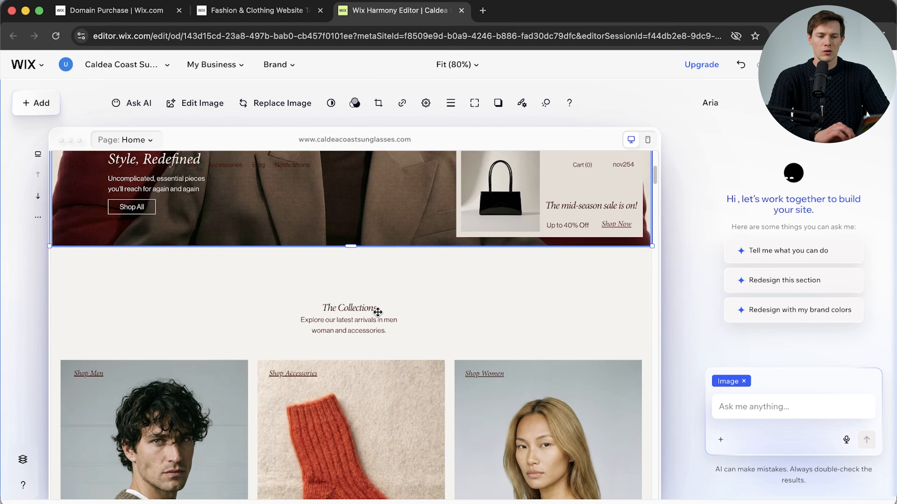
scroll(378, 312, up, 9)
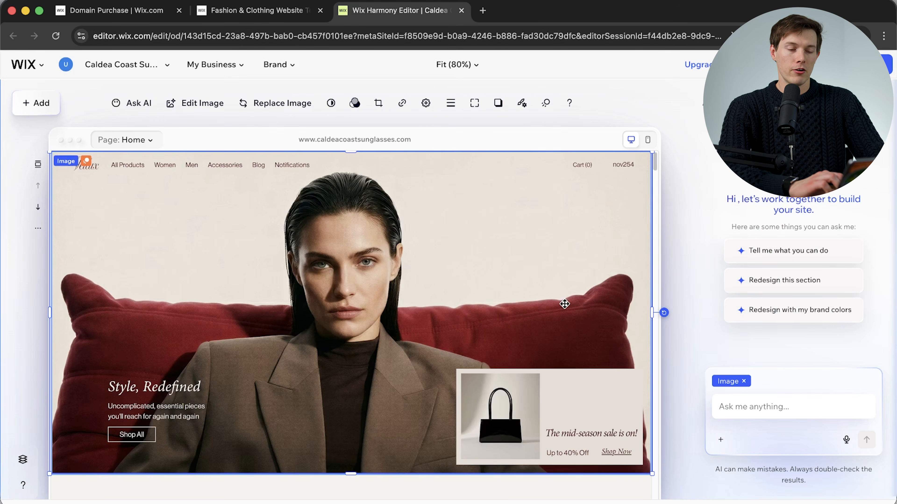
scroll(564, 304, down, 8)
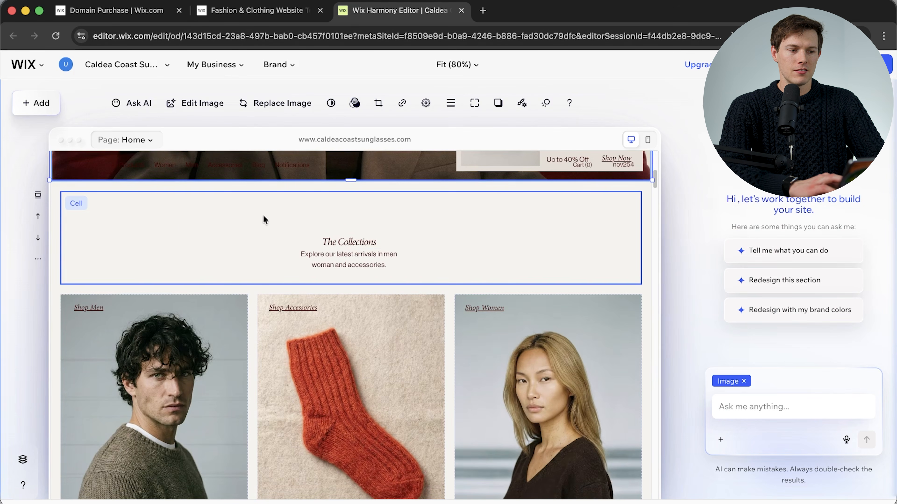
scroll(126, 237, down, 10)
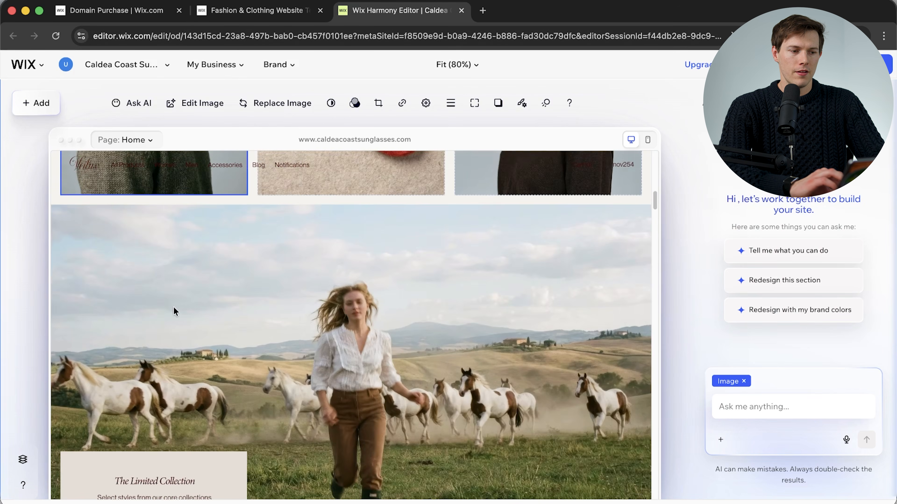
- Replace the Welcome section's large image with photo8-banner.jpg uploaded from the computer
scroll(268, 488, down, 5)
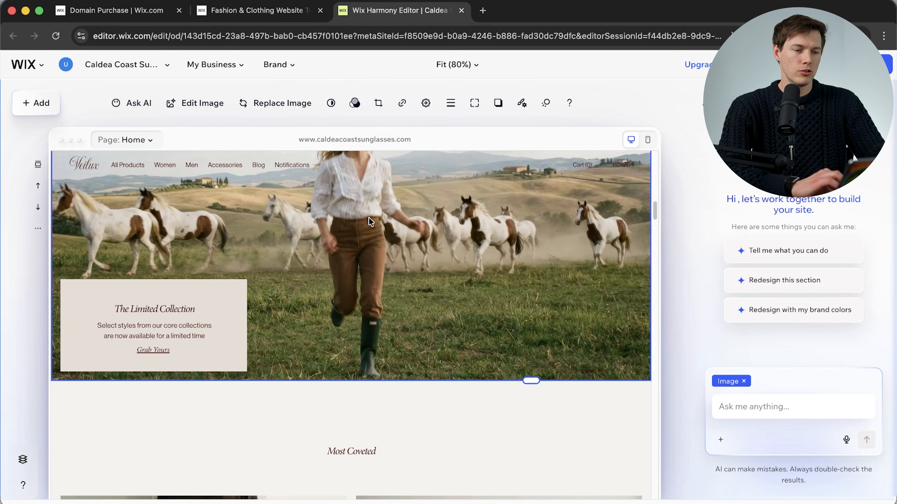
scroll(368, 218, up, 20)
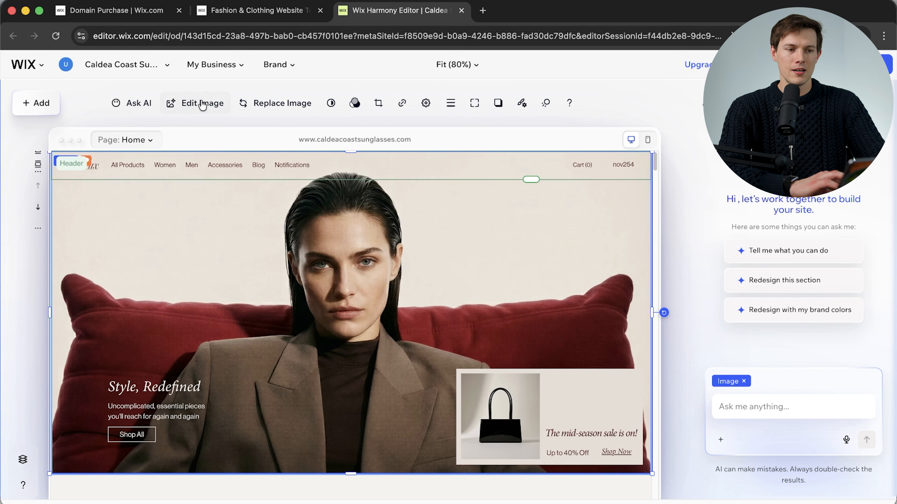
click(278, 103)
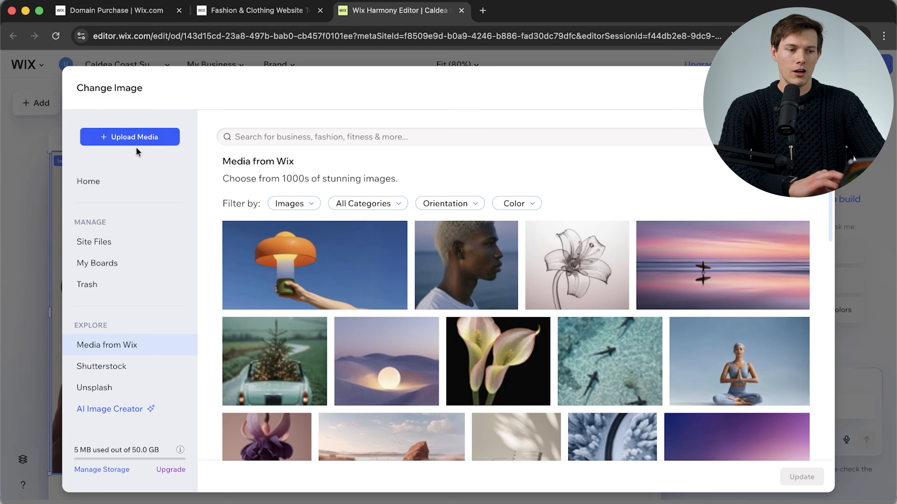
click(135, 140)
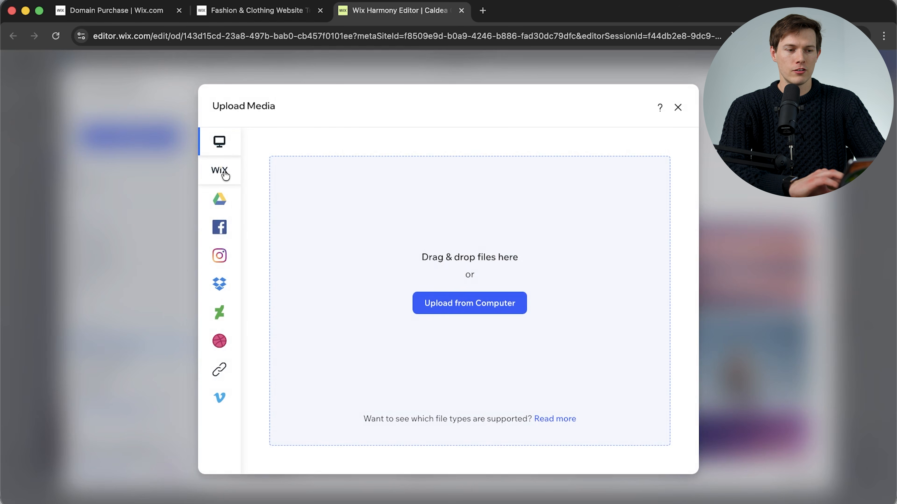
mouse_move(229, 174)
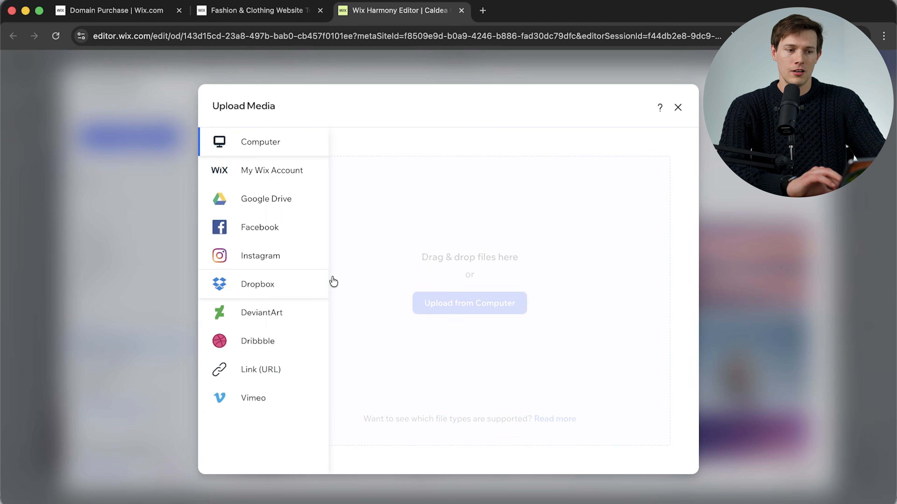
click(511, 308)
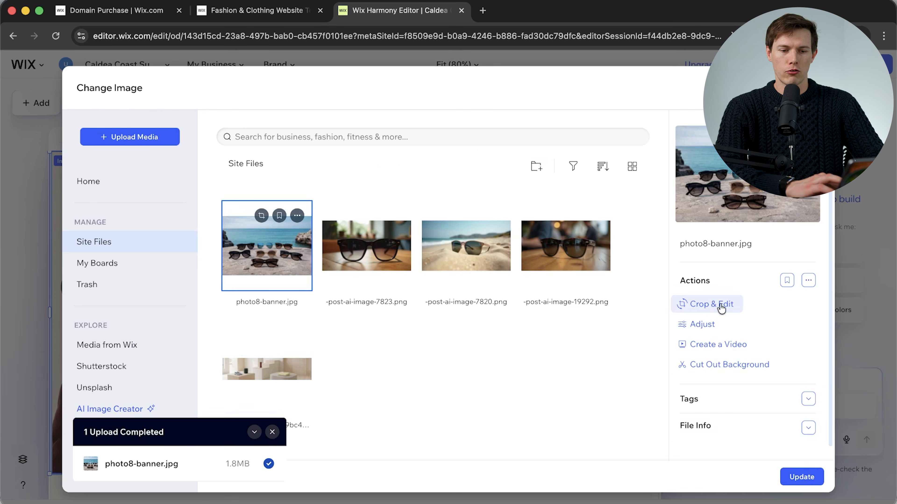
click(796, 476)
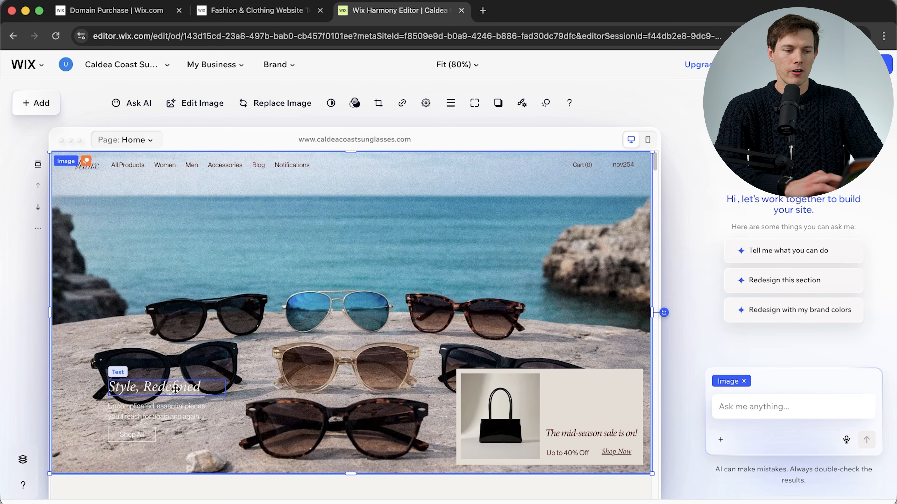
- Move the "Style, Redefined" heading up to the middle of the sea in the Welcome image and centre-align its text
scroll(336, 316, down, 3)
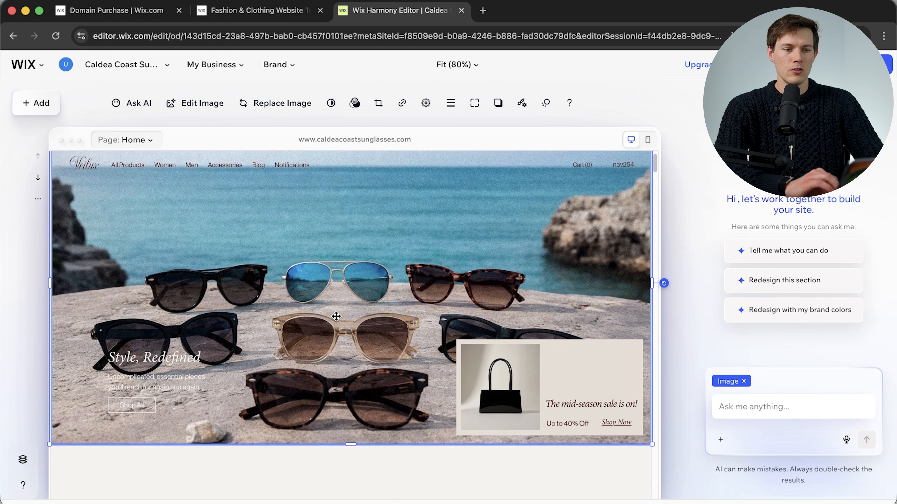
scroll(335, 316, up, 3)
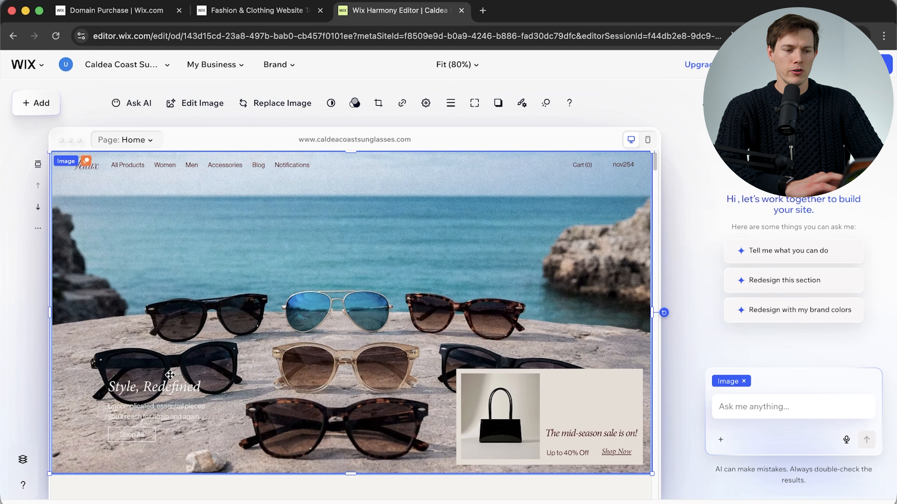
click(155, 389)
drag(156, 389, 339, 260)
double_click(380, 257)
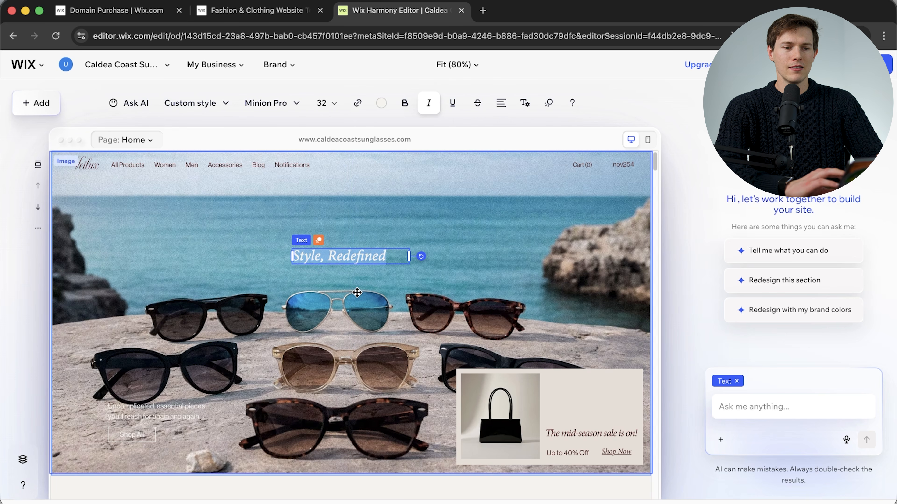
click(501, 103)
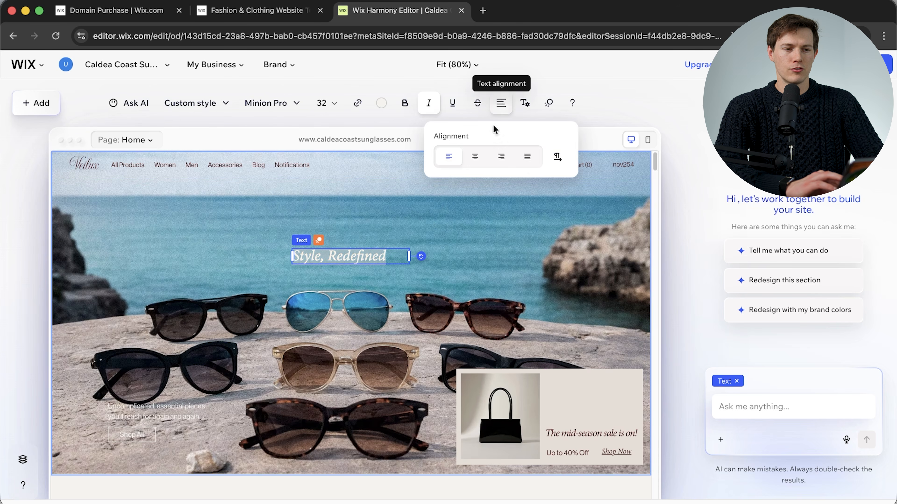
click(475, 158)
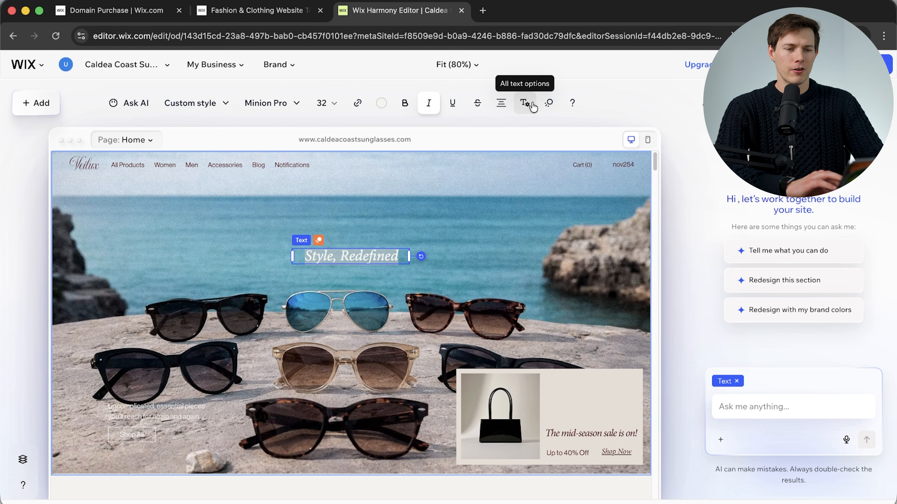
- Apply the Heading 1 text style to the "Style, Redefined" heading
click(524, 103)
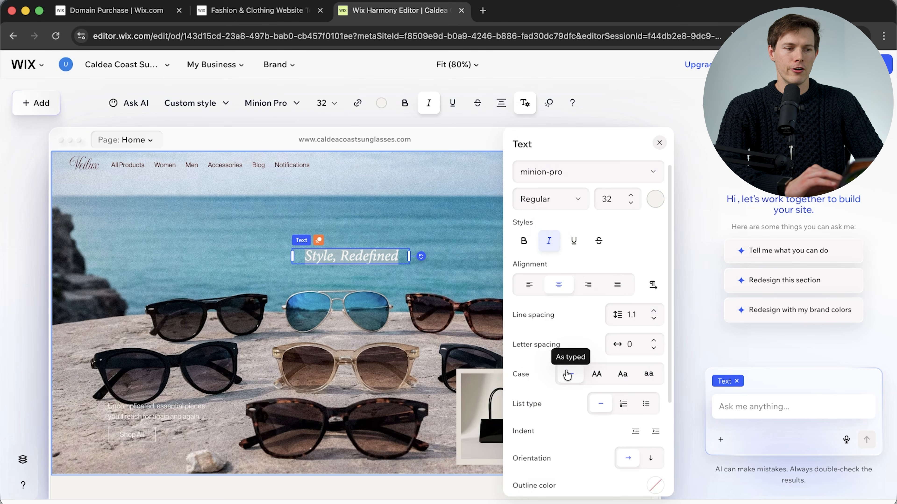
click(196, 104)
click(197, 104)
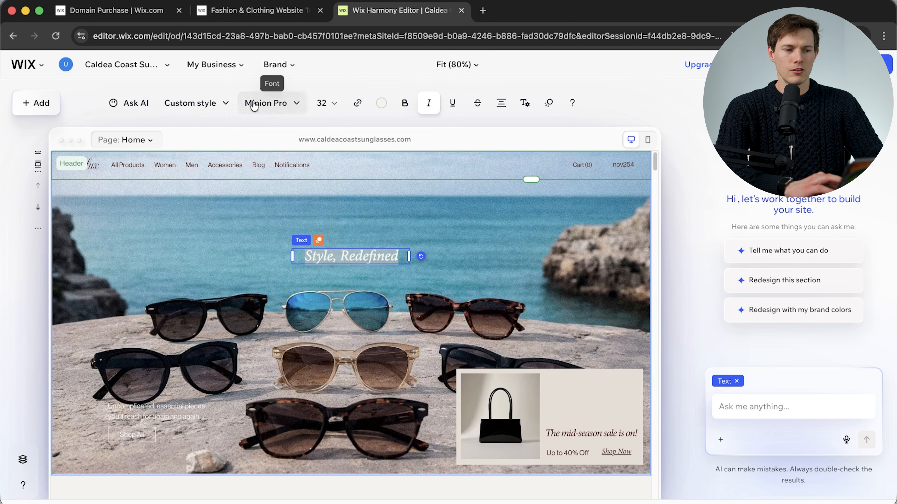
click(198, 103)
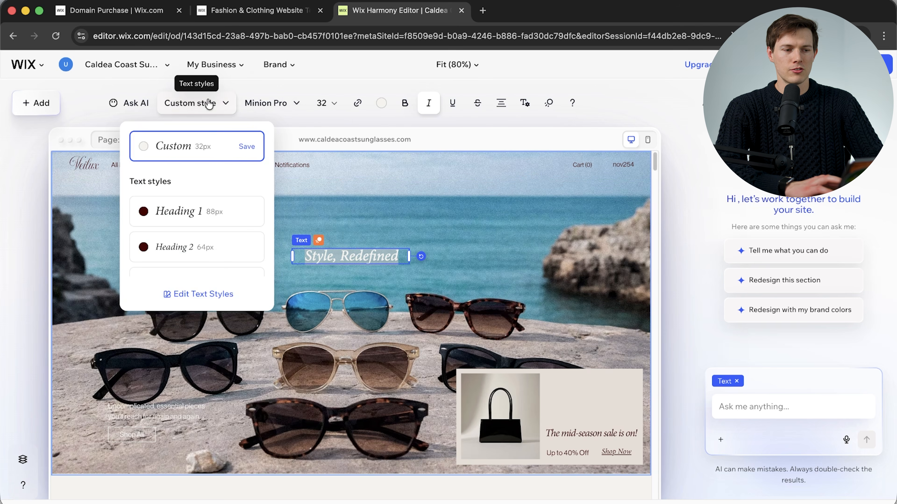
click(201, 212)
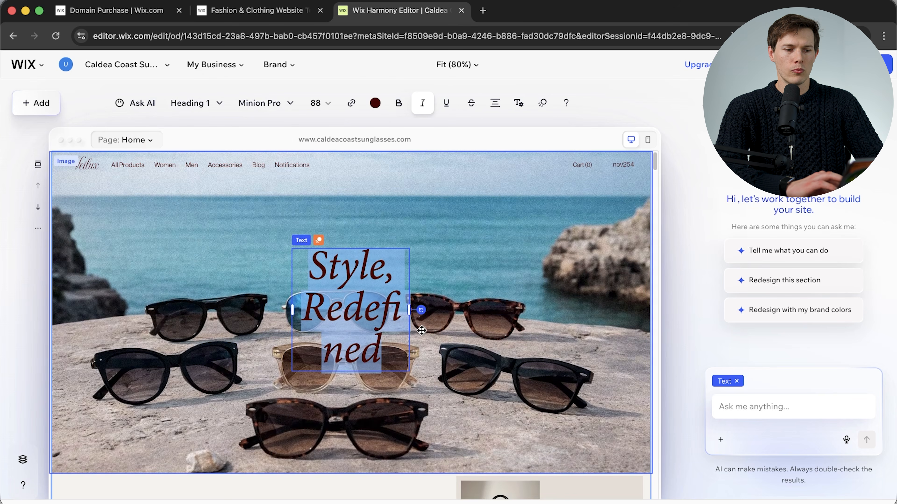
- Widen the heading's text box across most of the Welcome image and change its text to "Caldea Coast"
drag(410, 309, 480, 304)
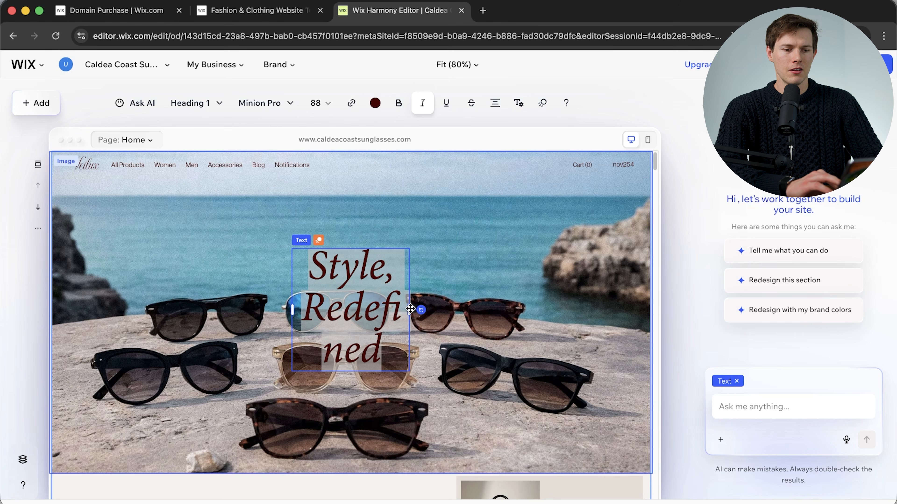
drag(409, 310, 580, 313)
text(Caldea Coast)
- Format the "Caldea Coast" heading in white Almarai at size 120
triple_click(478, 274)
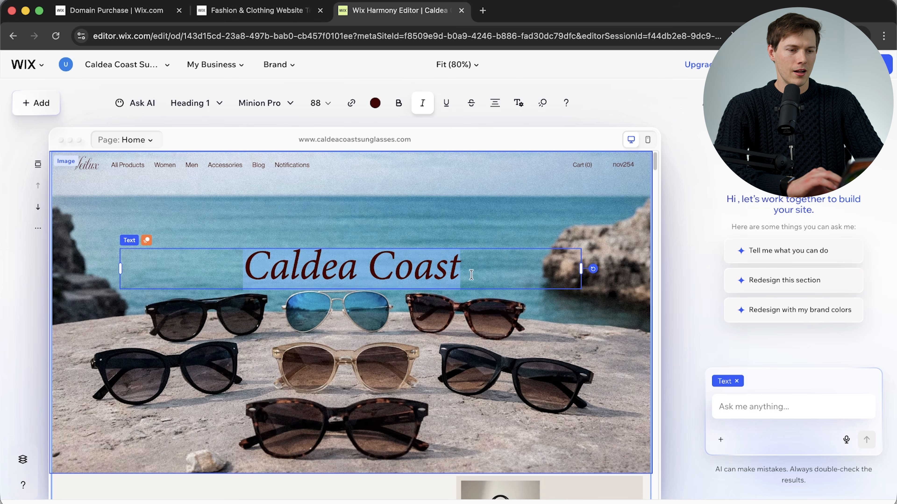
click(375, 103)
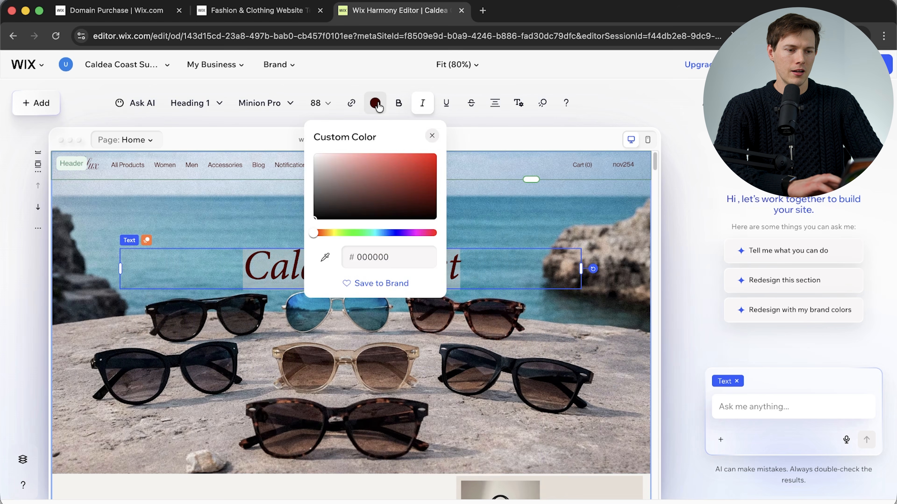
click(307, 137)
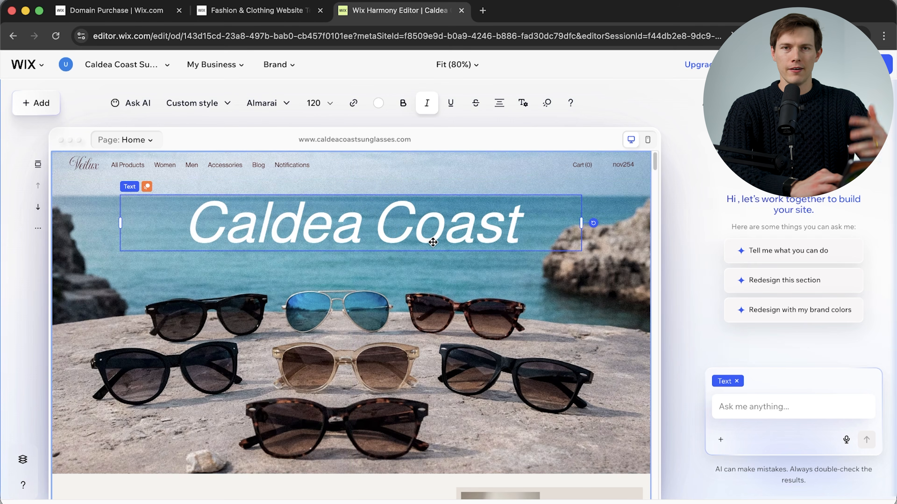
- Link the "Caldea Coast" heading to the Product Page for Minimalist Tote Bag, and undo the last change
double_click(401, 225)
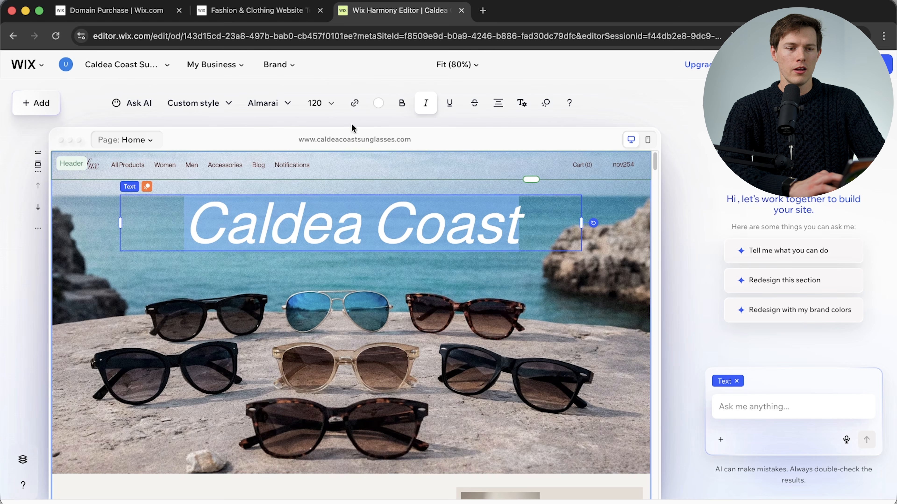
click(355, 104)
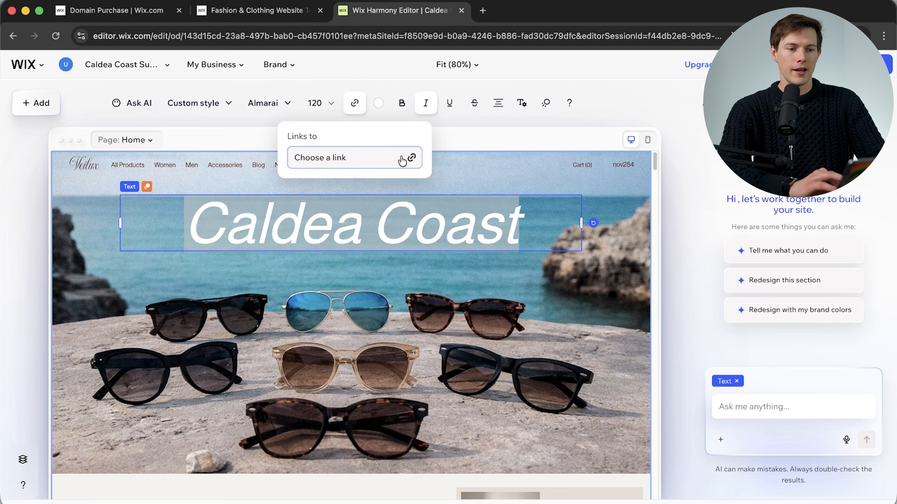
click(411, 157)
click(550, 225)
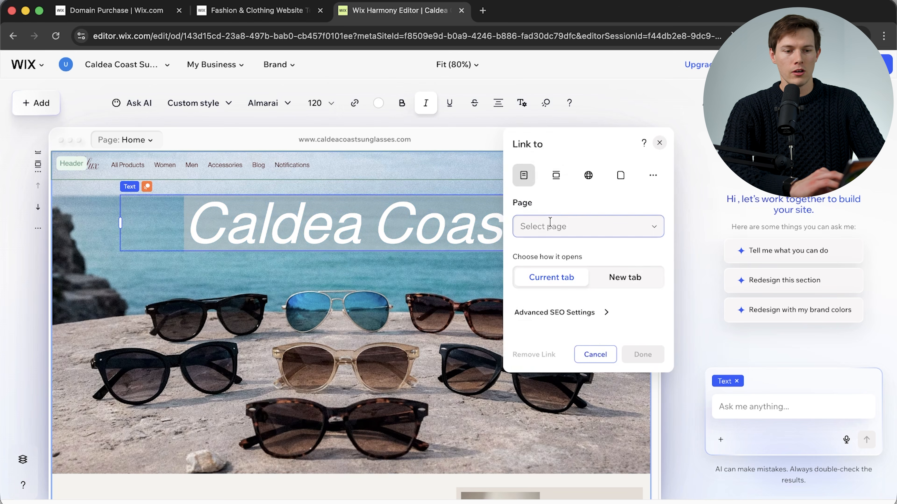
click(552, 208)
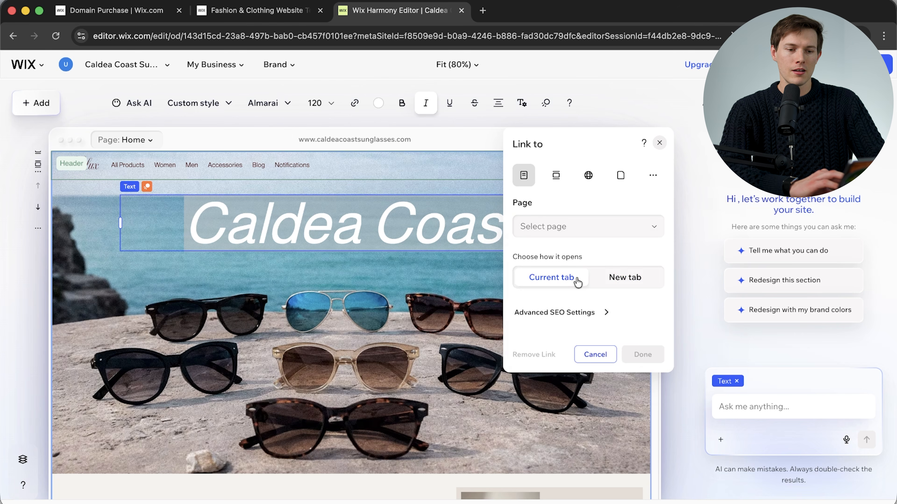
click(620, 283)
click(572, 282)
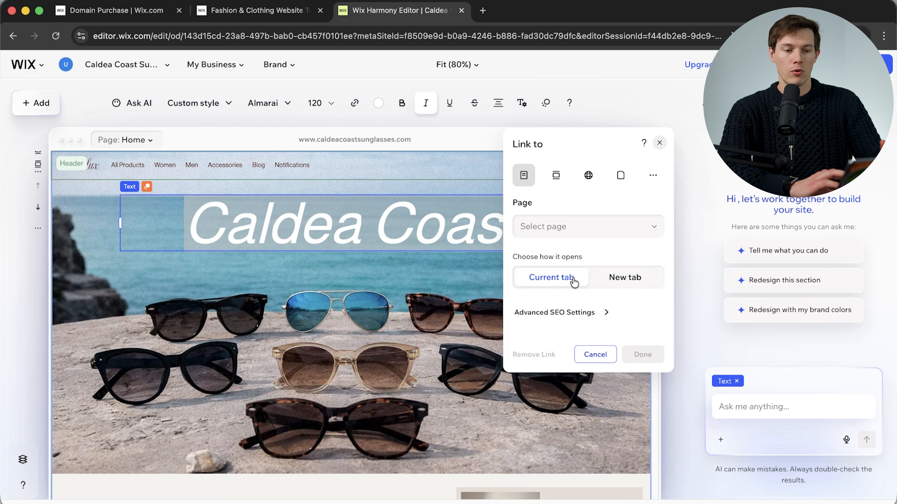
click(631, 283)
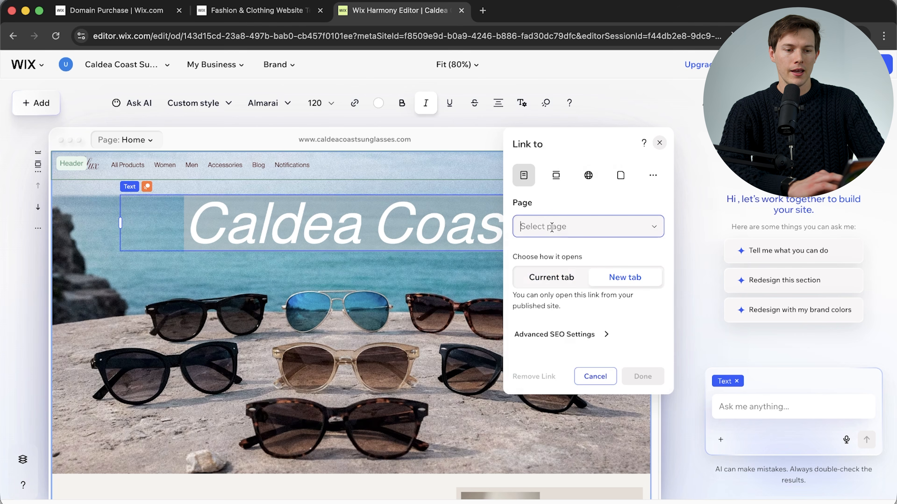
click(601, 226)
click(592, 301)
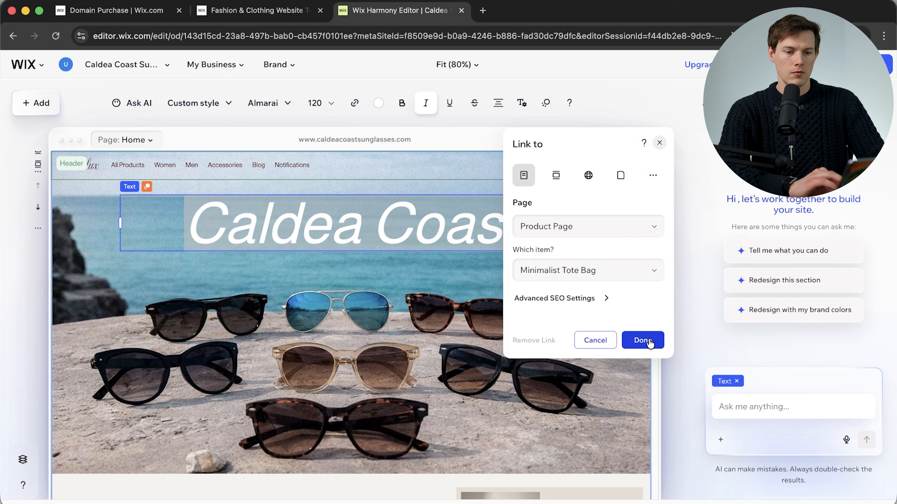
click(646, 340)
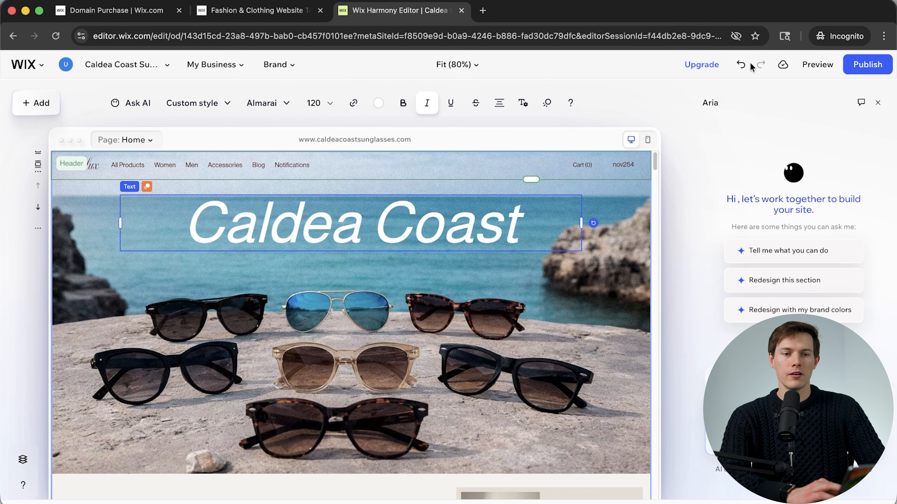
click(742, 65)
- Position the "Caldea Coast" heading slightly lower over the sea in the Welcome section
click(410, 377)
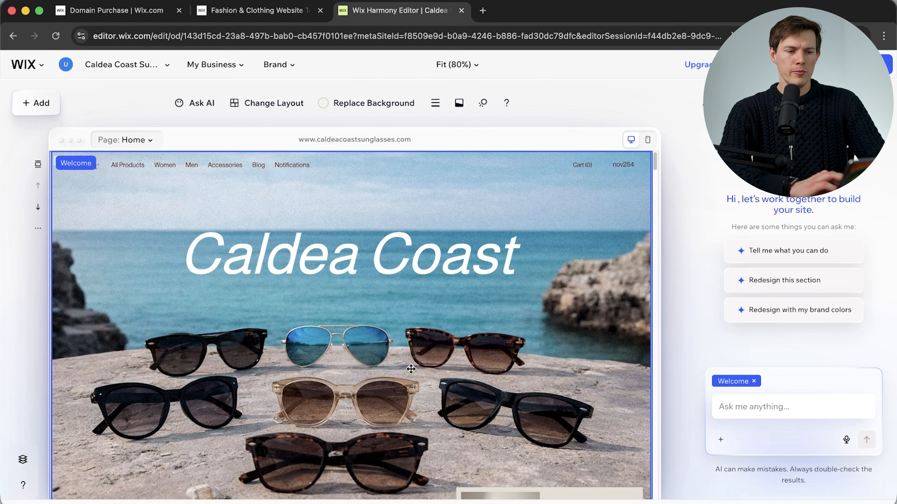
click(397, 254)
drag(395, 255, 397, 251)
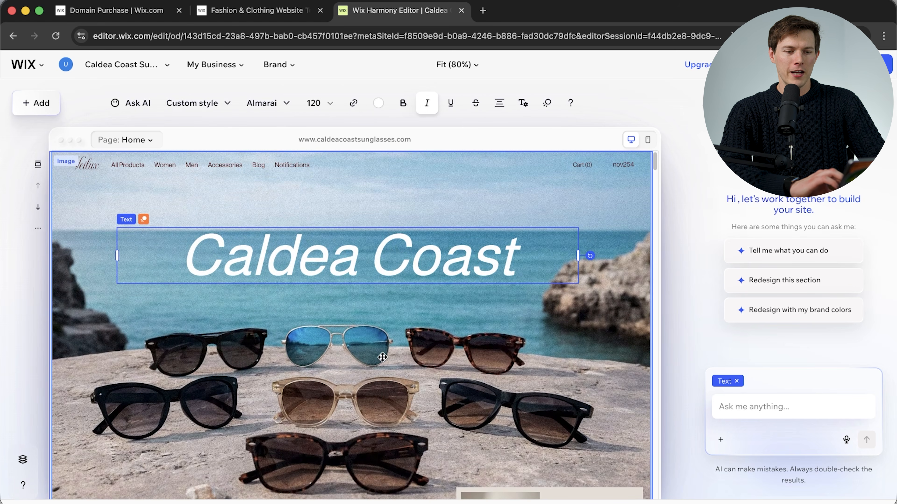
- Shorten the Welcome section slightly by raising its lower edge
scroll(382, 357, down, 5)
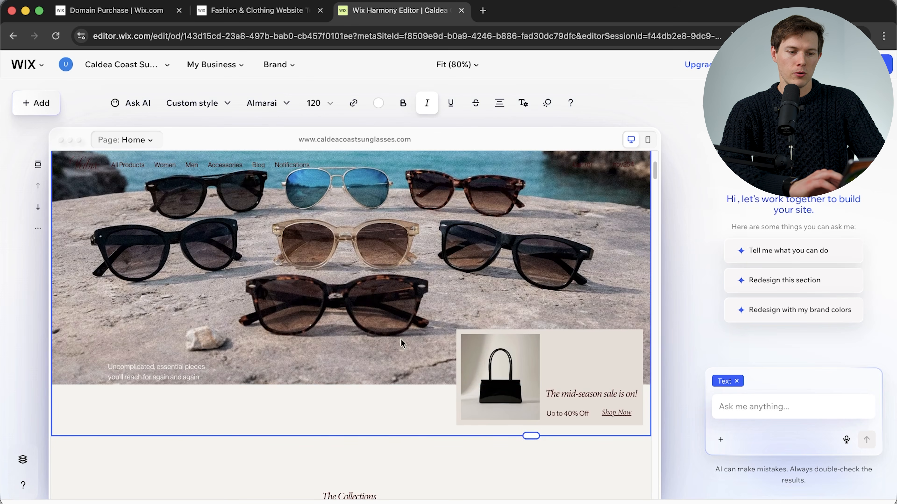
click(393, 411)
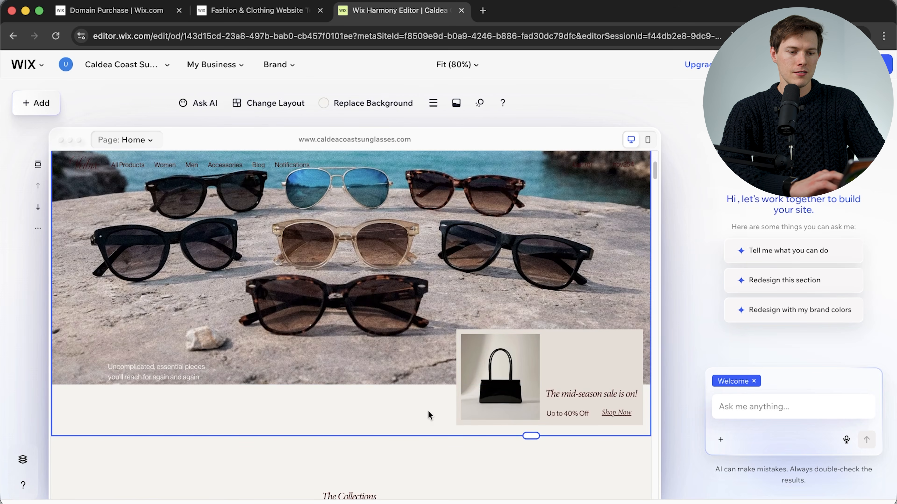
drag(527, 435, 530, 425)
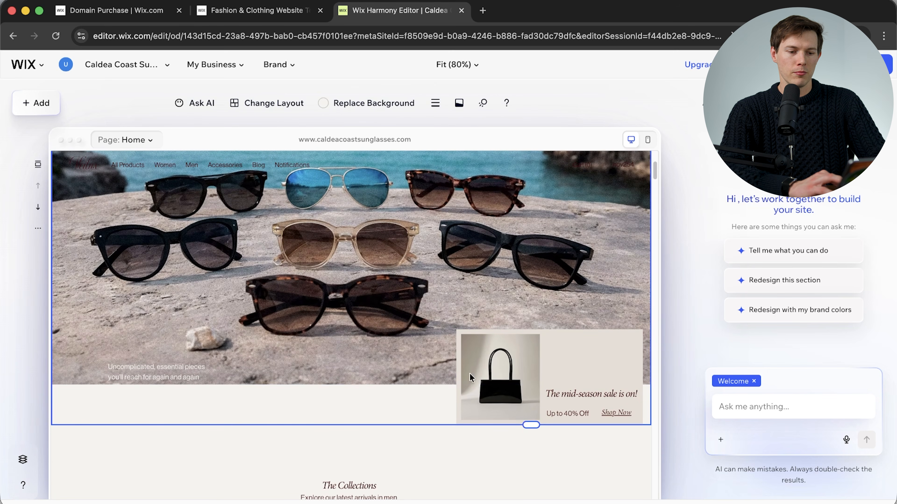
- Move the mid-season sale card and the "Uncomplicated, essential pieces" text up so both sit fully on the Welcome image
click(547, 342)
drag(547, 342, 544, 316)
click(160, 368)
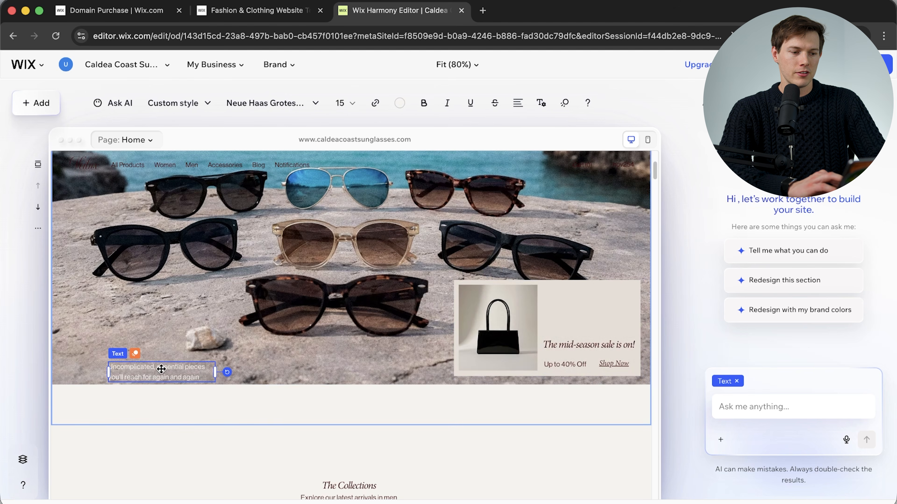
drag(157, 364, 146, 350)
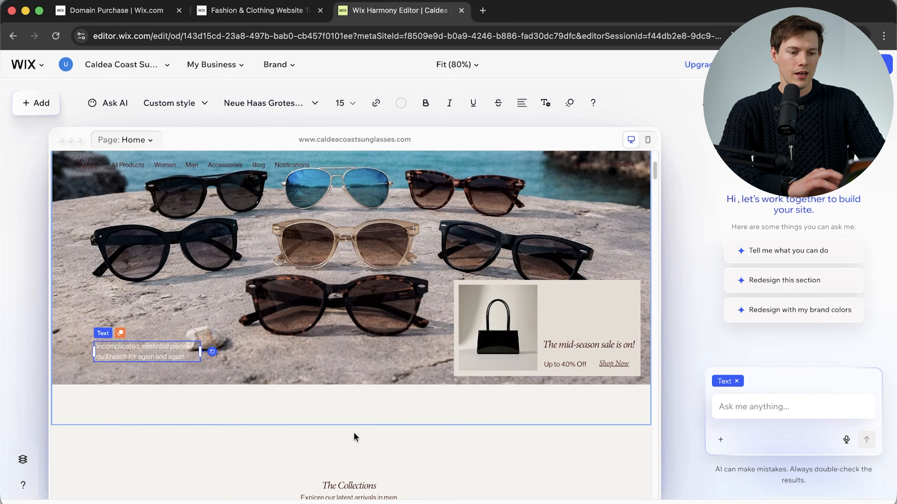
- Shorten the Welcome section again by raising its lower edge towards the bottom of the sunglasses image
click(366, 423)
drag(530, 425, 552, 388)
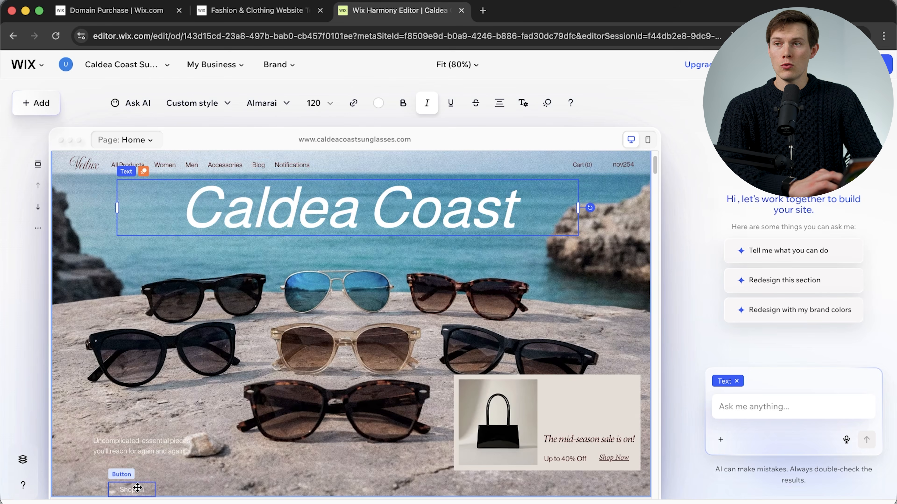
- Delete the template's small shop button and the "Uncomplicated, essential pieces" text from the Welcome section
click(138, 487)
key(Delete)
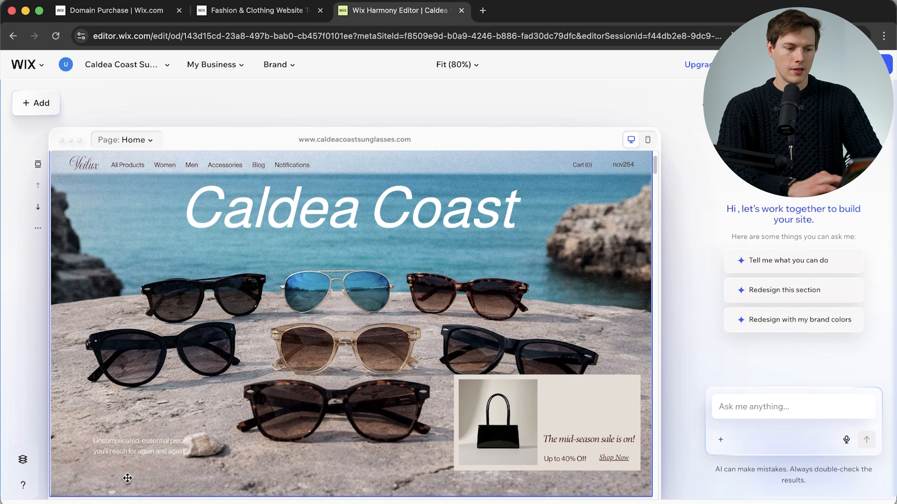
click(145, 442)
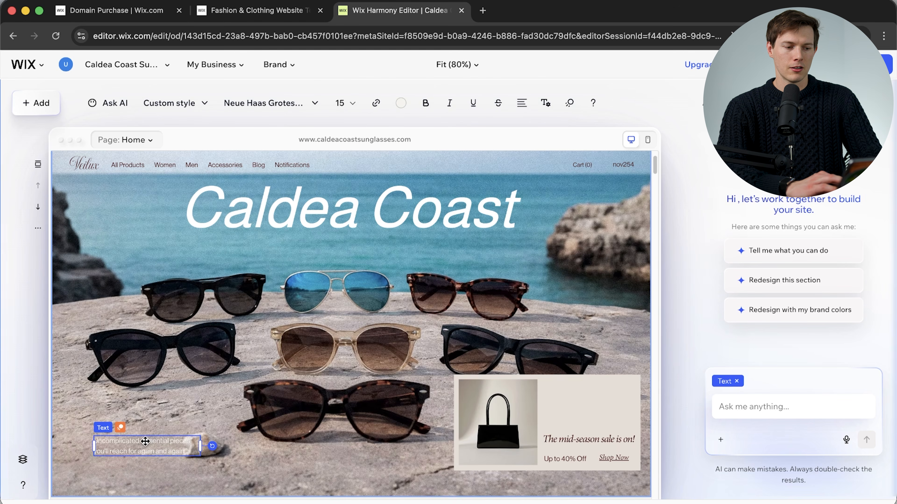
key(Delete)
- Browse the library of elements that can be added, from branded elements and site images to business promotion and visitor engagement
scroll(113, 434, up, 2)
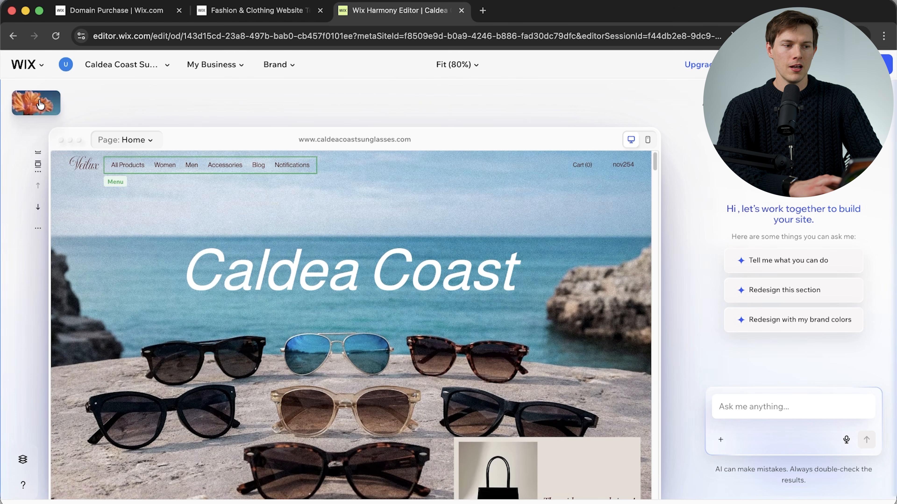
click(39, 103)
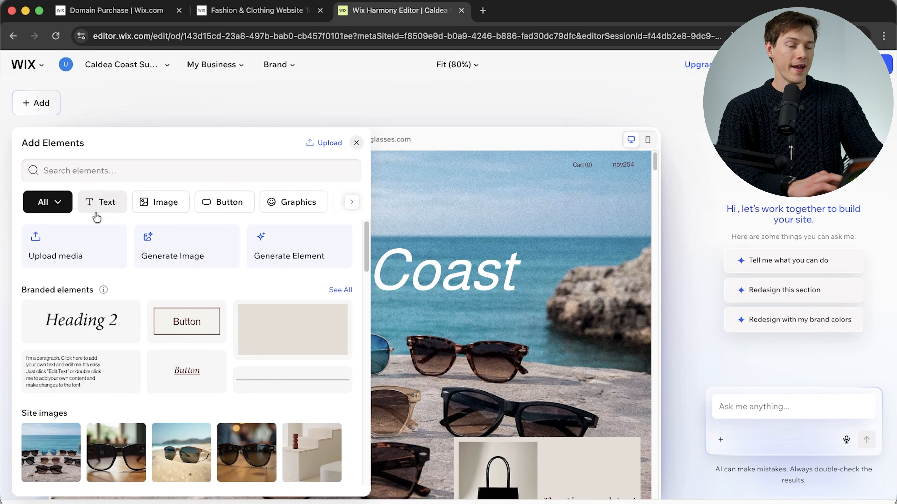
scroll(186, 331, down, 10)
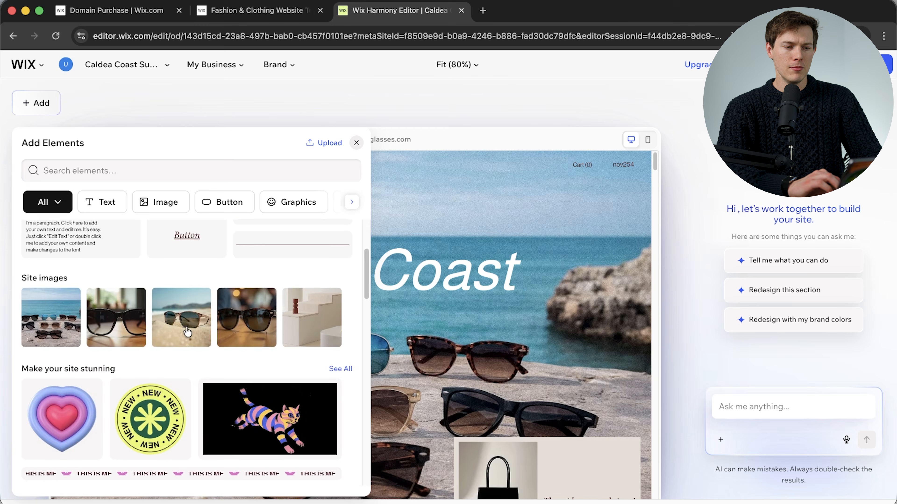
scroll(242, 411, down, 5)
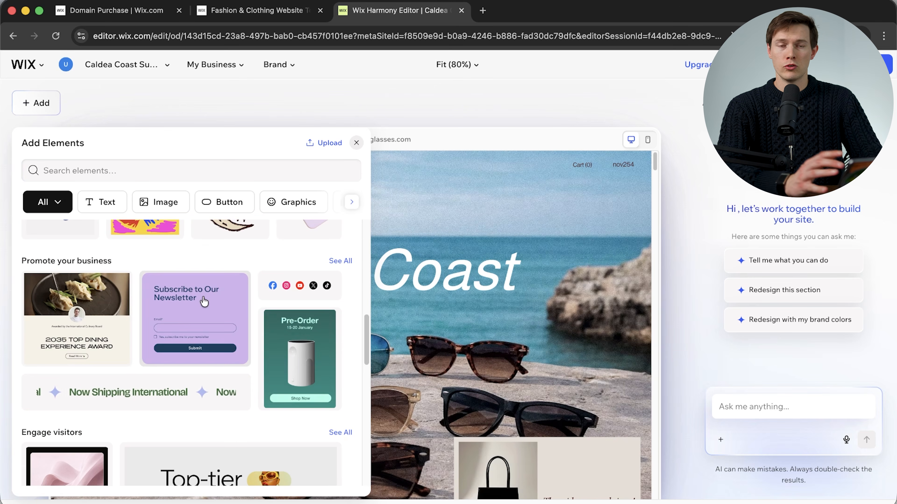
scroll(205, 301, down, 4)
scroll(204, 302, down, 5)
scroll(204, 301, up, 13)
scroll(204, 301, down, 19)
scroll(204, 301, up, 20)
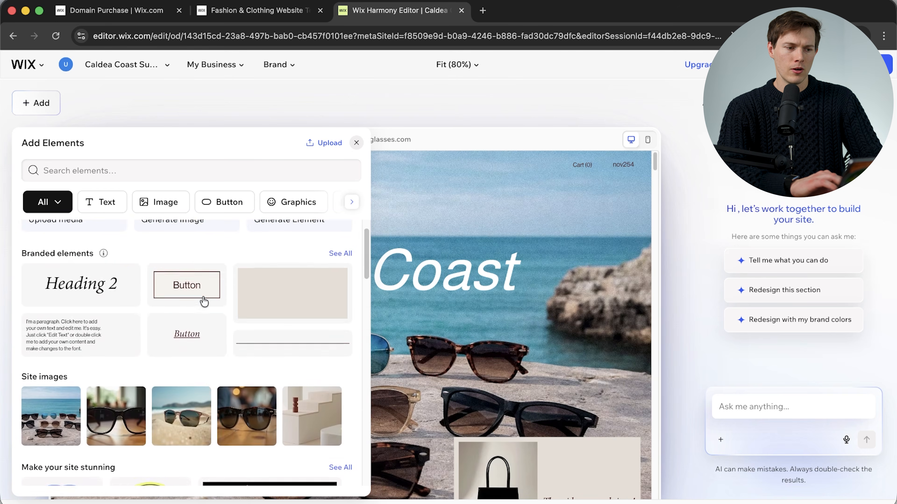
- Place a branded button centred below the "Caldea Coast" heading and label it "Shop The Collection"
drag(194, 325, 351, 307)
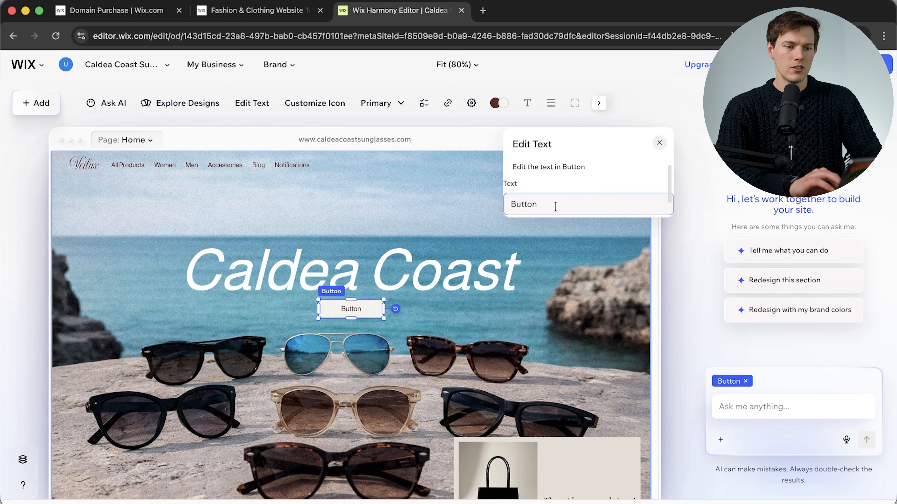
double_click(555, 206)
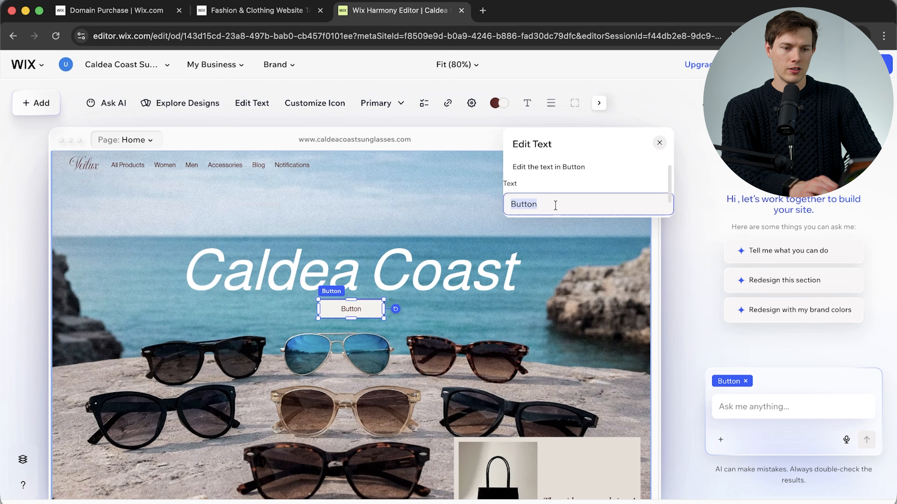
text(Shop The Collection)
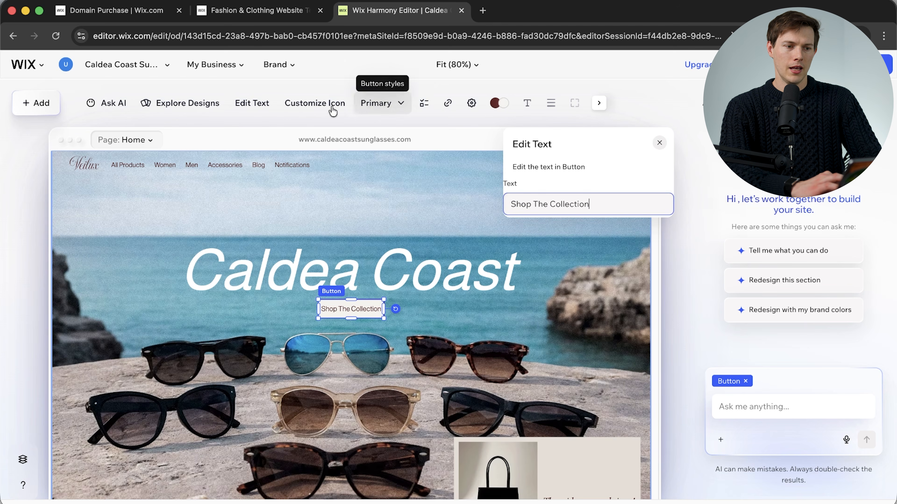
click(666, 141)
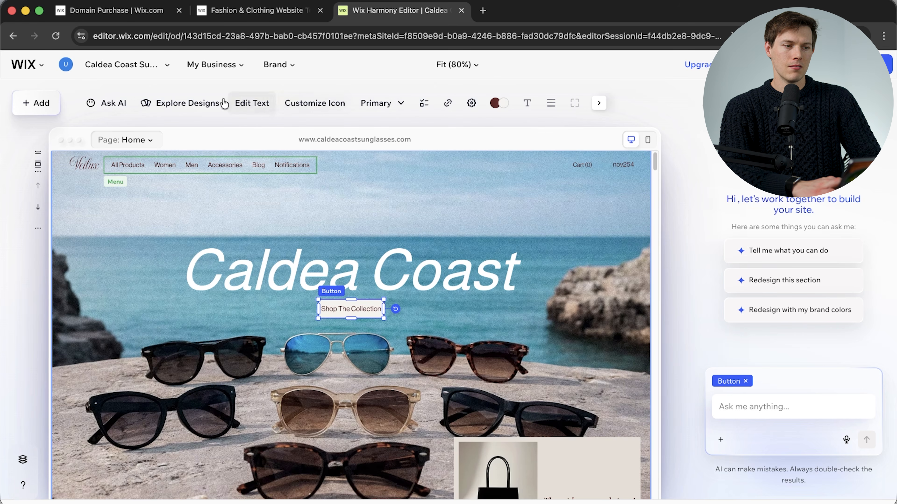
- Link the "Shop The Collection" button to the Product Page
click(448, 103)
click(492, 157)
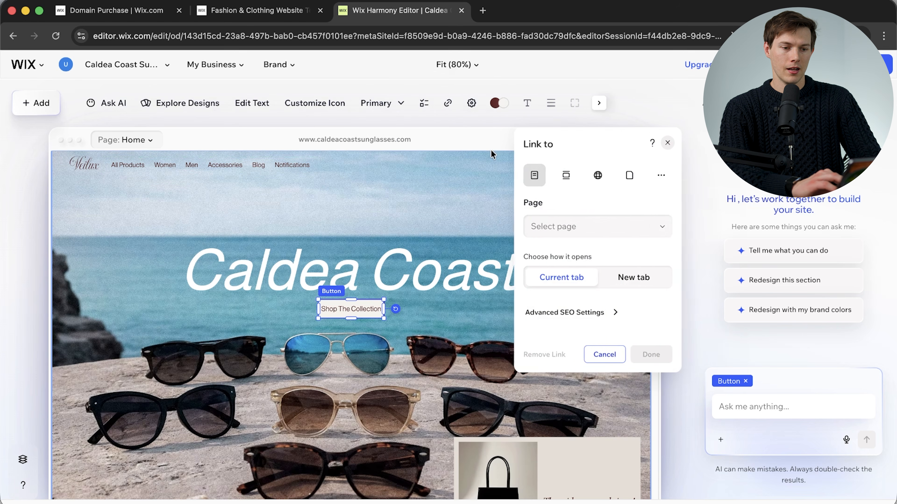
click(566, 228)
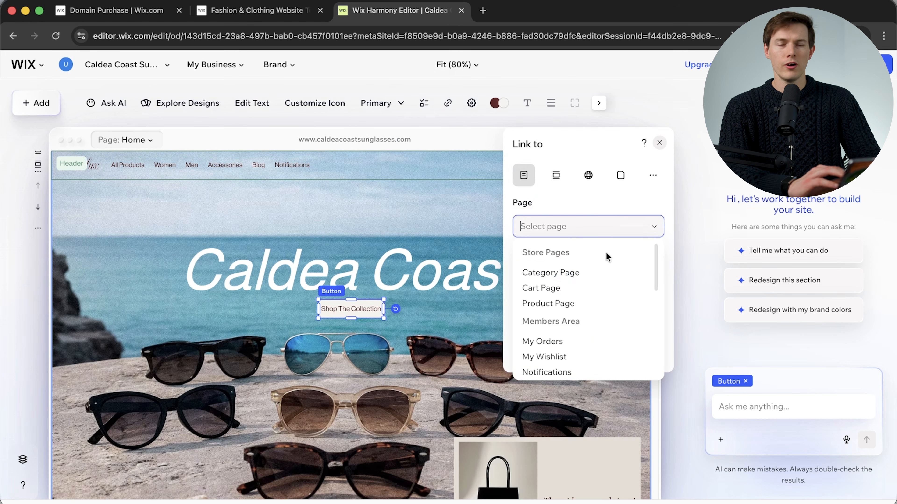
click(564, 305)
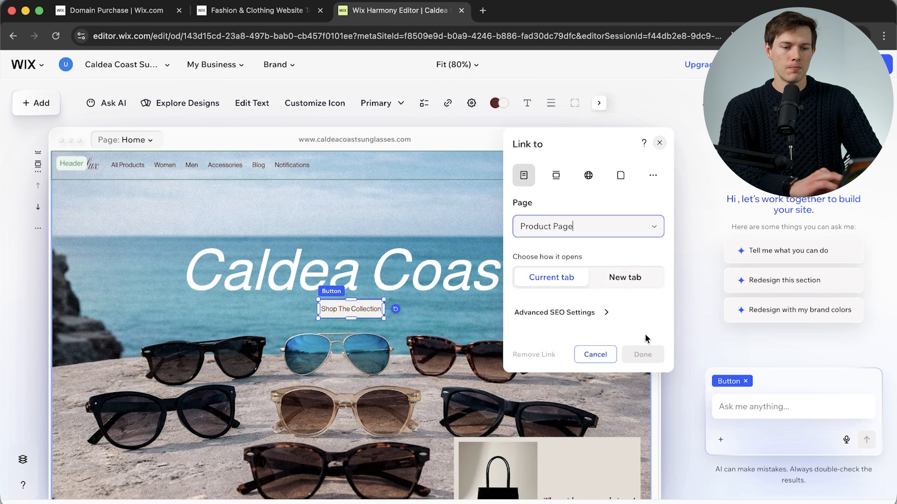
click(642, 355)
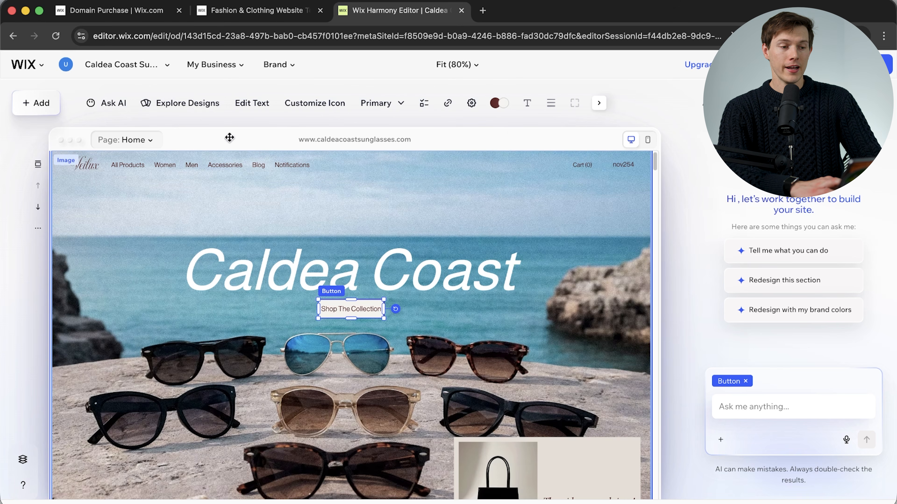
- Try the outlined "Book Now" preset design on the "Shop The Collection" button, and undo the design change
click(193, 111)
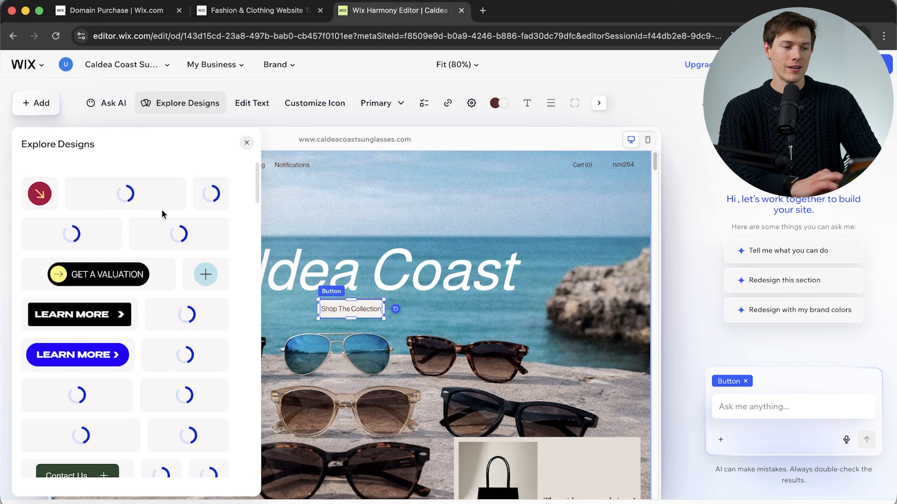
scroll(161, 281, down, 5)
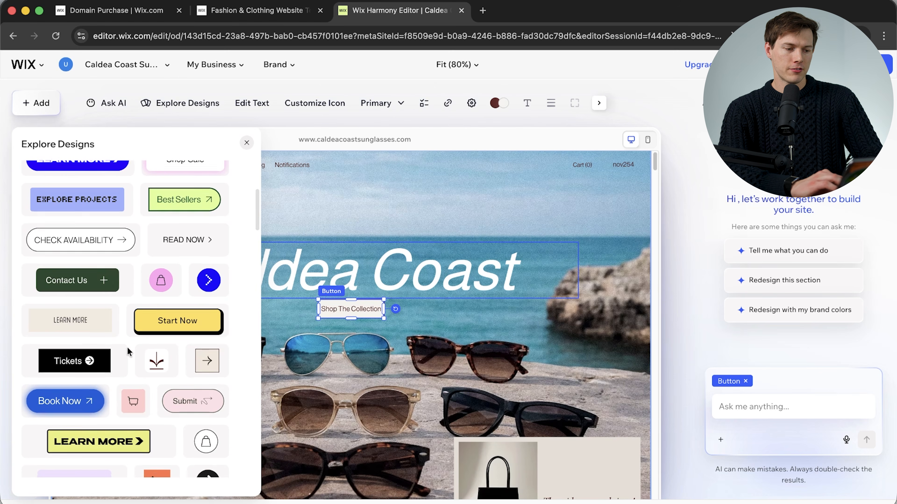
scroll(120, 350, down, 7)
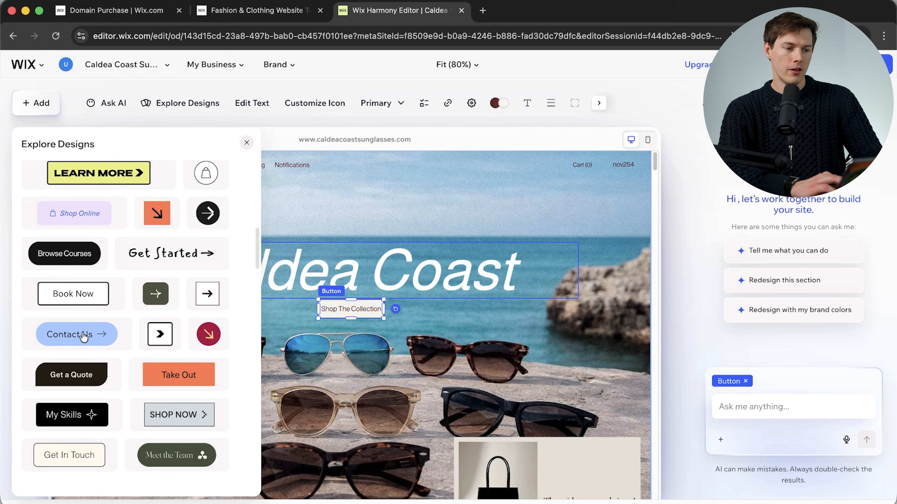
click(74, 294)
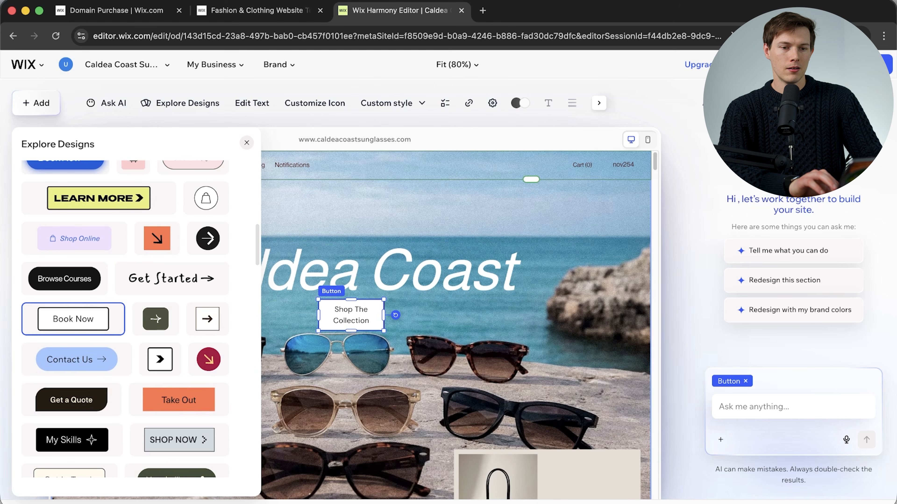
key(super+z)
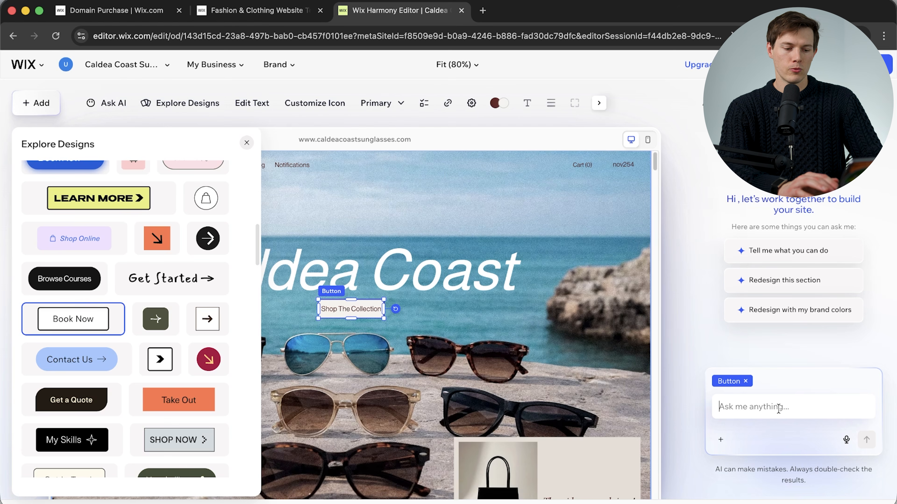
- Ask the AI assistant to "make the background transparent and add rounded corners to the button" for the "Shop The Collection" button
text(make )
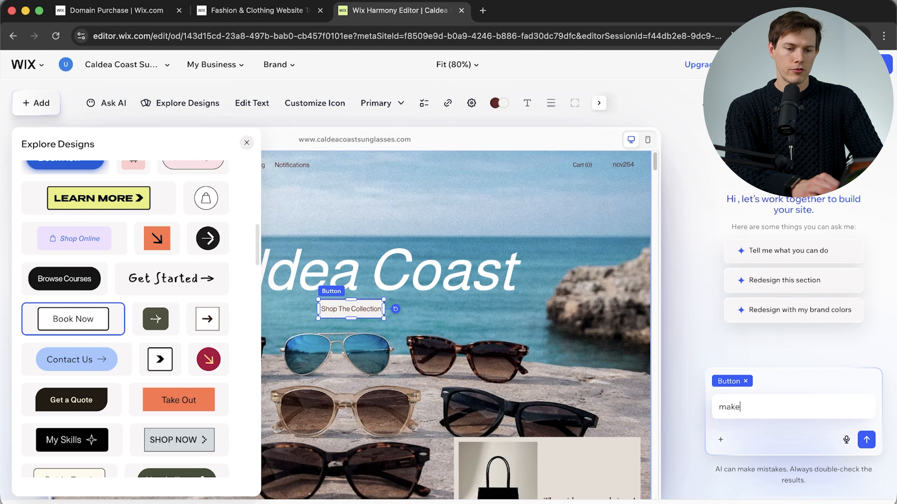
text(the background transparent and add rounded corners to the button)
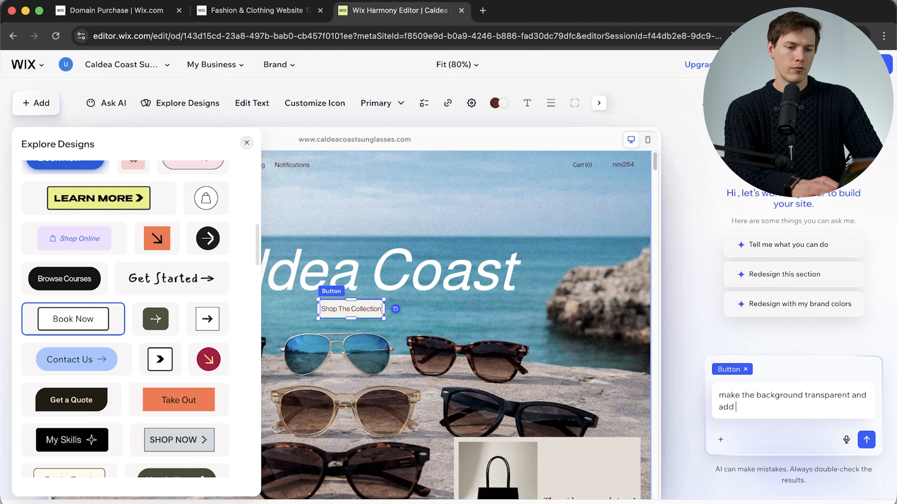
click(866, 441)
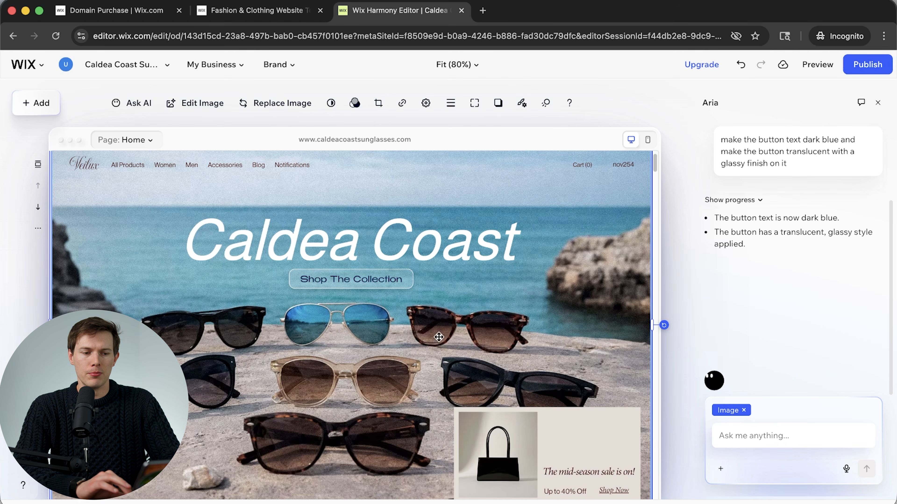
- Examine the editable parts of the mid-season sale card: its container, bag image, heading, "Up to 40% Off" text and "Shop Now" button
scroll(356, 368, down, 5)
scroll(408, 375, up, 4)
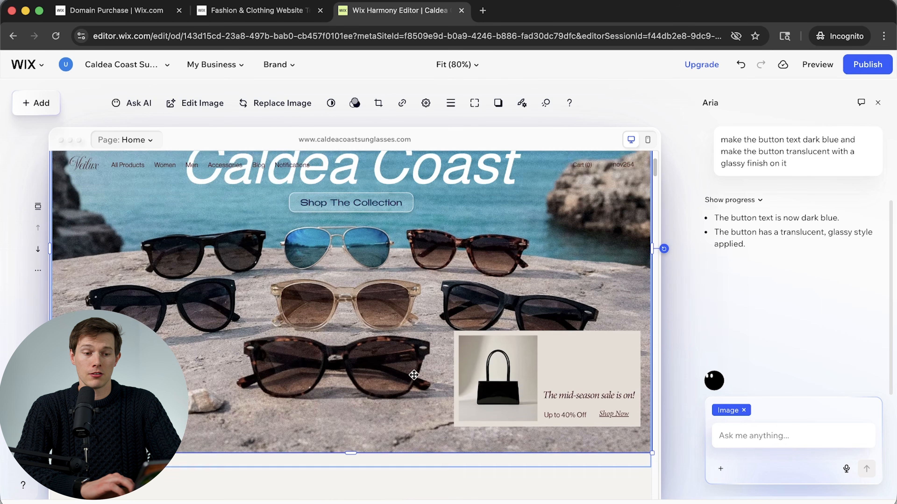
click(593, 426)
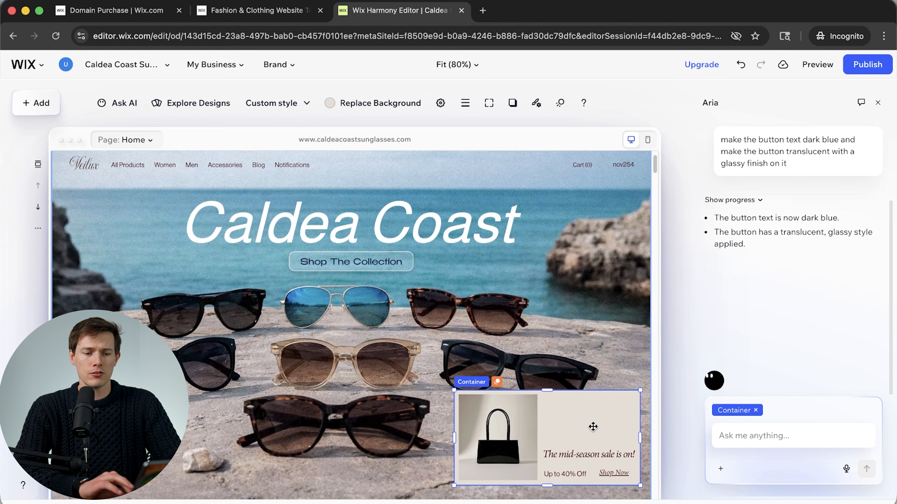
click(508, 428)
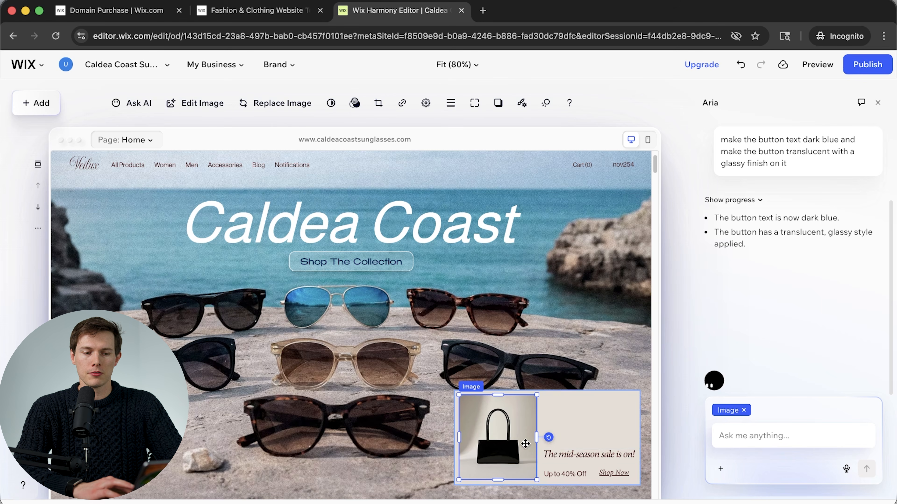
click(590, 456)
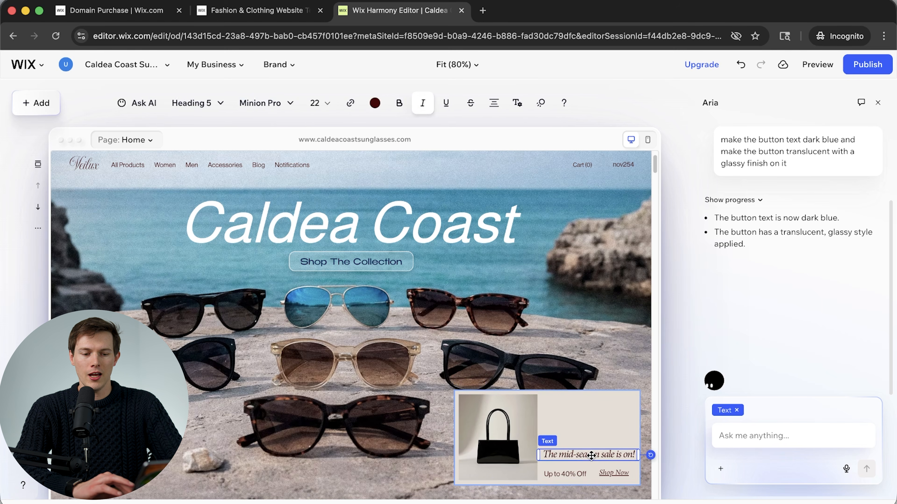
click(577, 474)
click(616, 473)
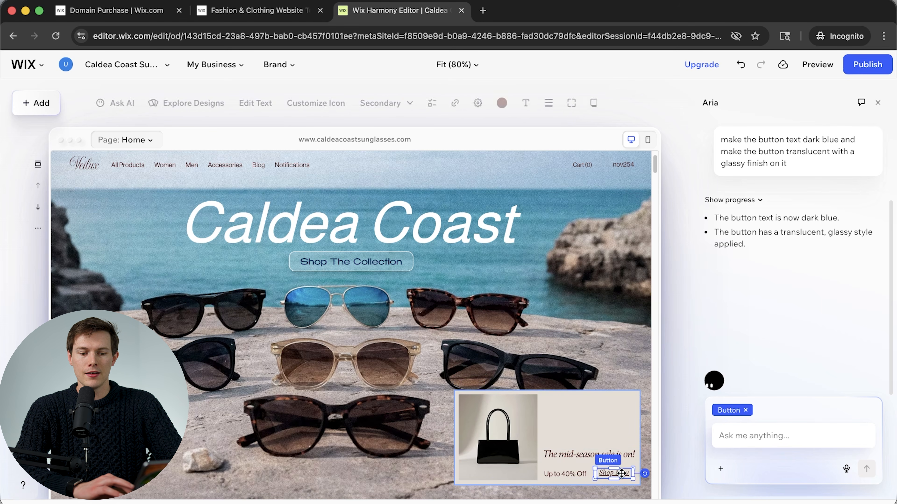
click(587, 427)
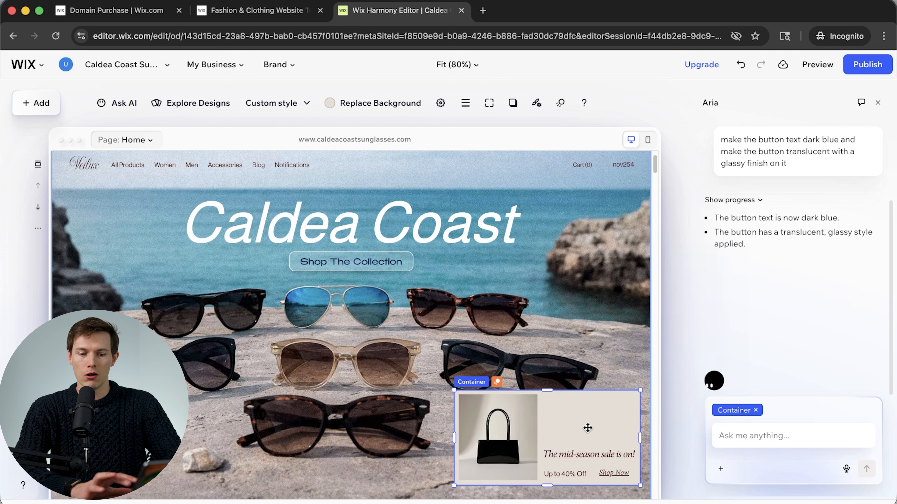
click(369, 103)
click(527, 442)
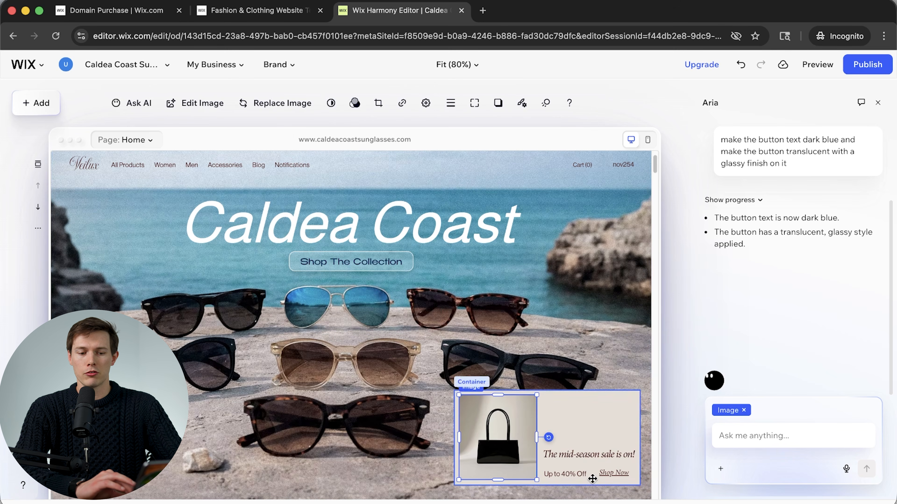
click(596, 458)
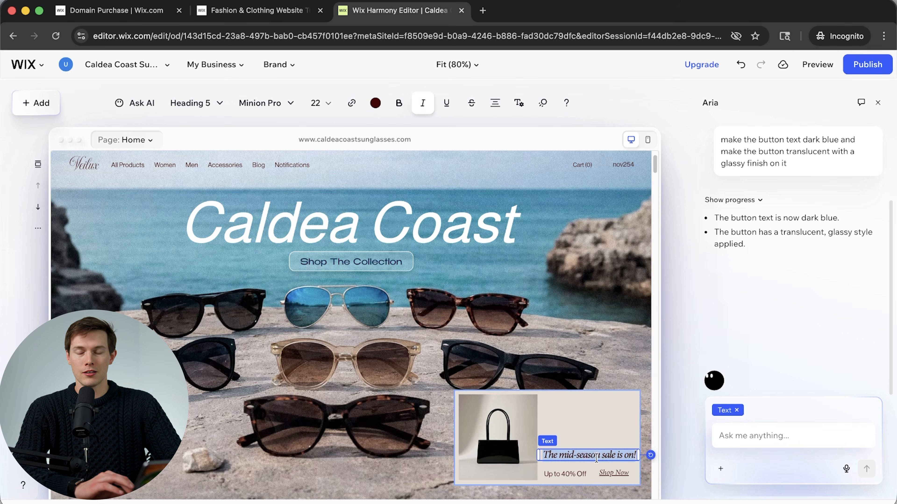
click(566, 473)
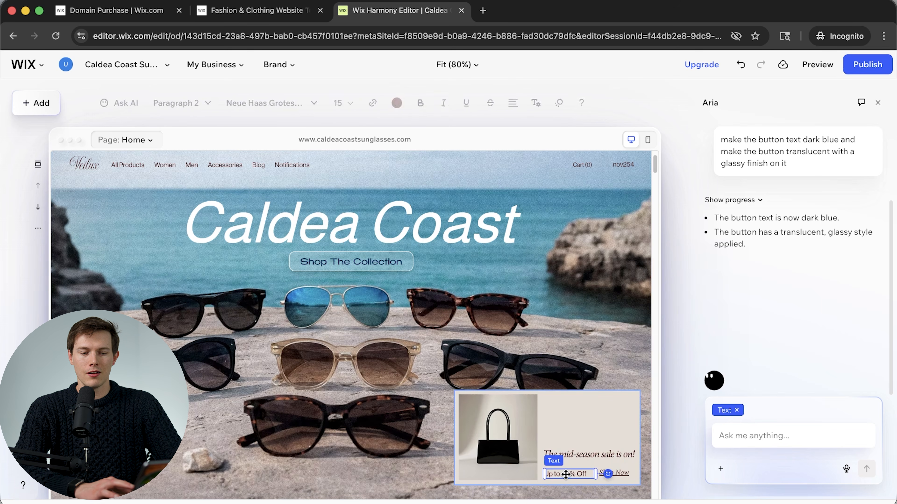
- Nudge the "The mid-season sale is on!" heading up slightly within its card and position the card slightly lower on the image
click(590, 450)
drag(590, 449, 591, 445)
drag(581, 394, 571, 421)
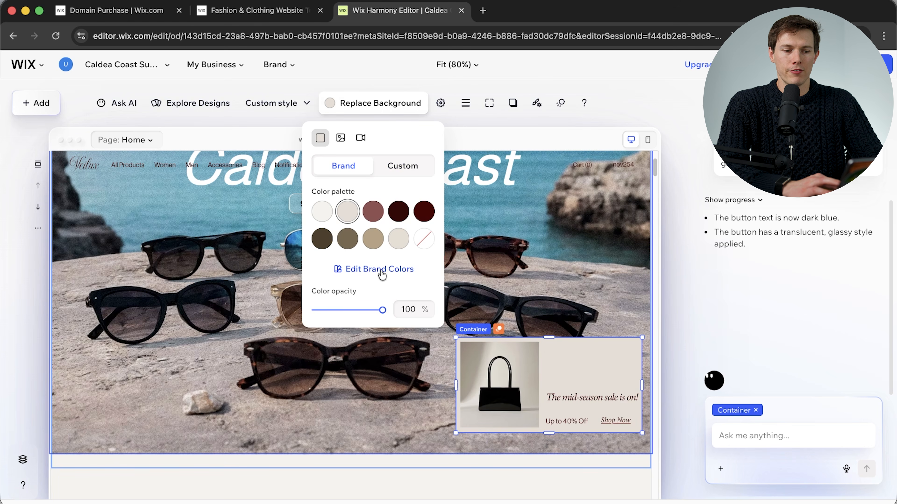
- Change the site's color palette to the Cool palette of cream, slate blue, navy and light blue
click(392, 274)
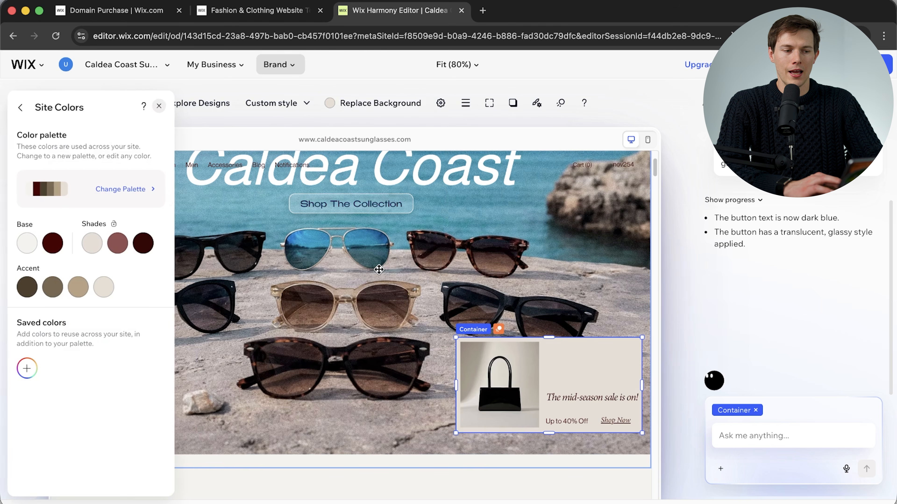
click(129, 190)
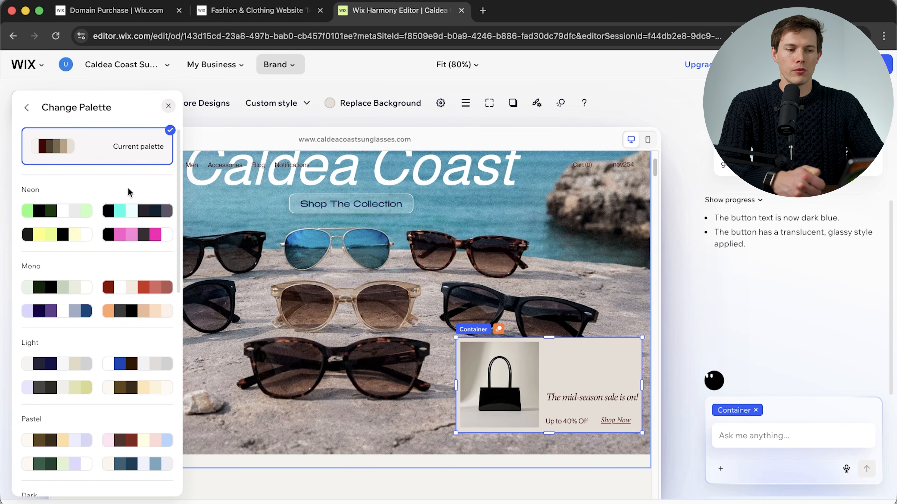
scroll(106, 331, down, 10)
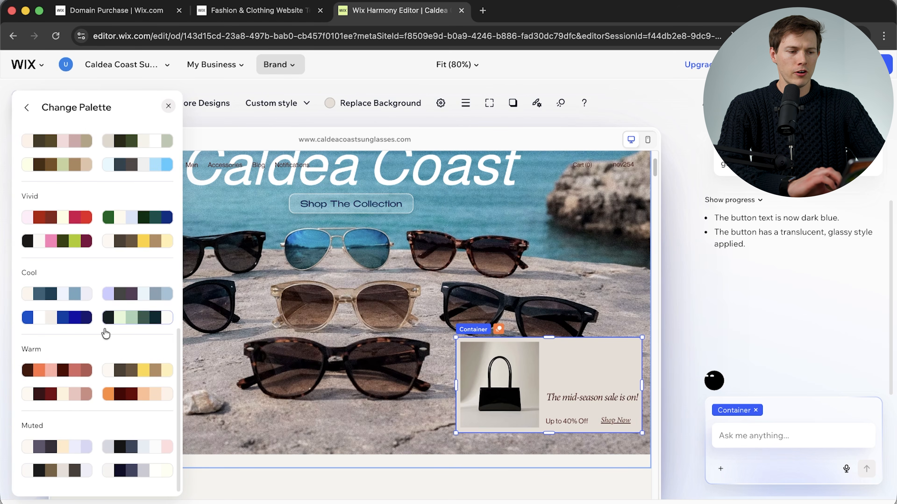
click(50, 295)
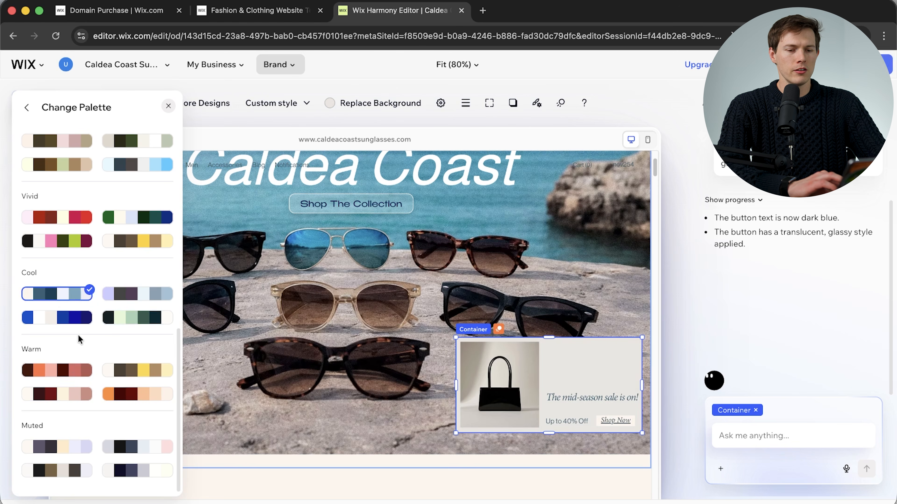
scroll(92, 328, up, 8)
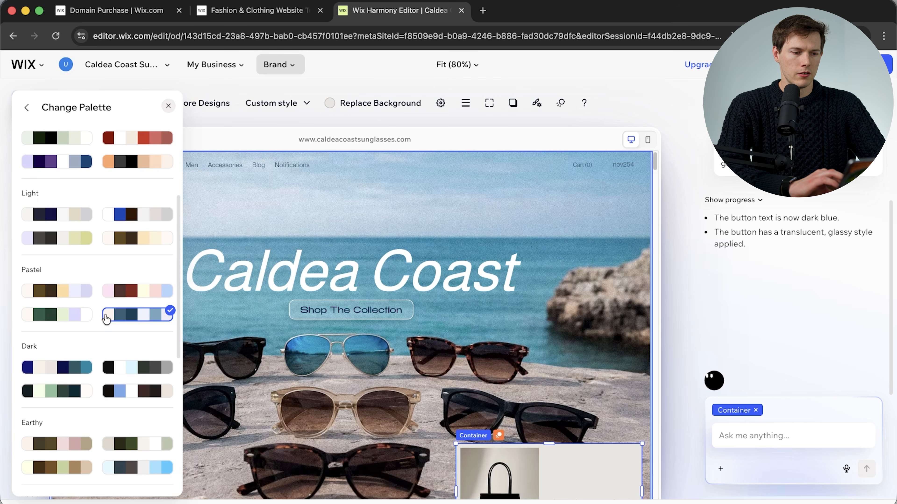
click(26, 107)
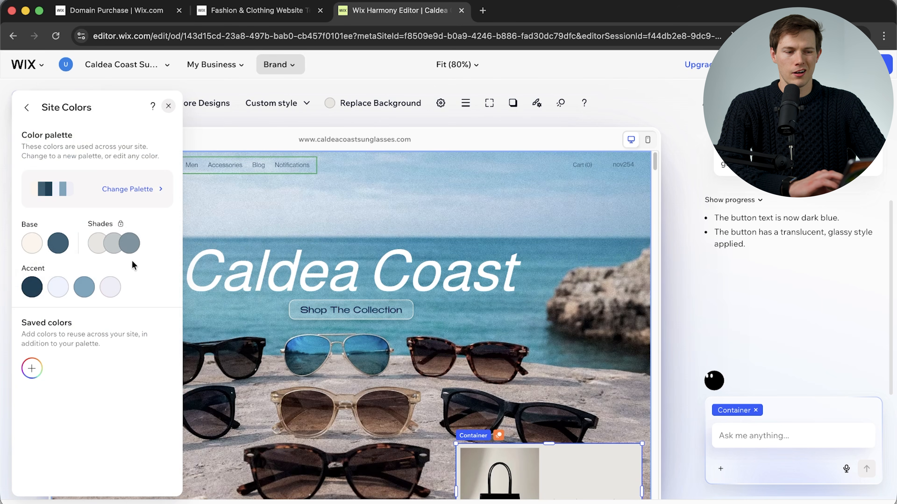
- Replace the sale card's bag image with the photo of the man wearing mirrored sunglasses, and shift the photo slightly left within its crop frame
scroll(516, 426, down, 2)
click(516, 426)
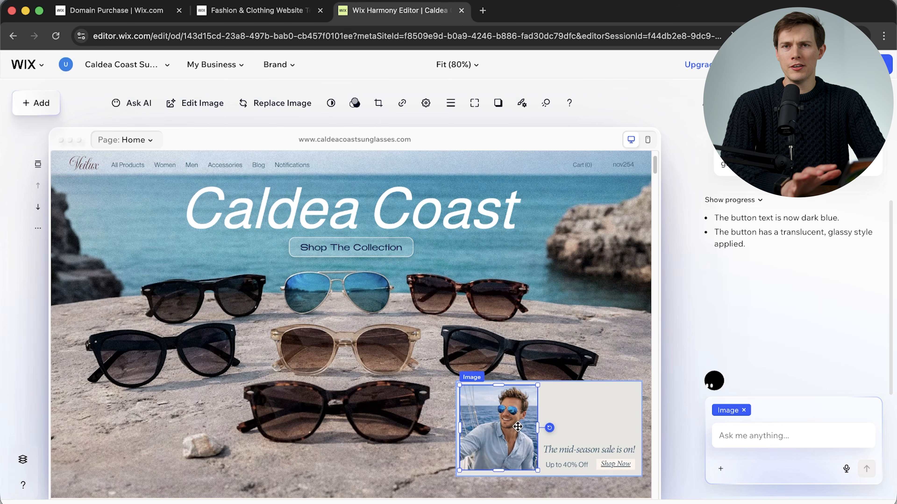
double_click(503, 439)
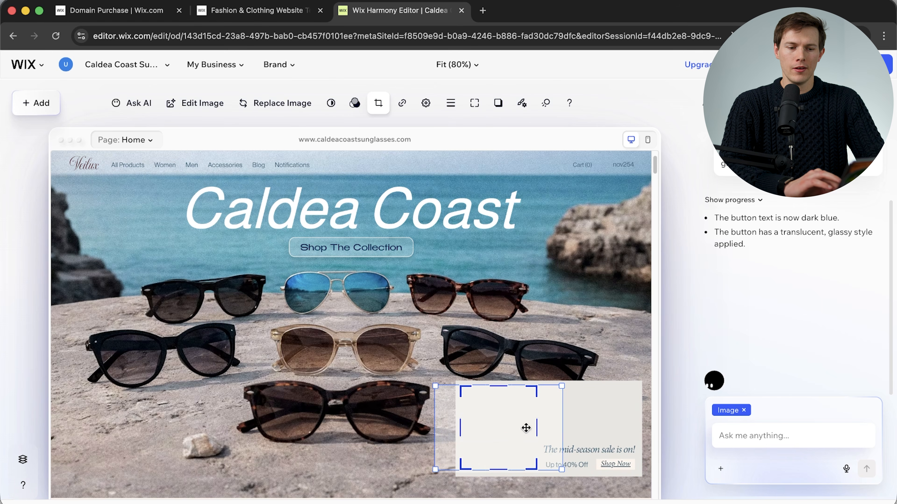
mouse_move(516, 419)
mouse_down()
mouse_move(501, 420)
mouse_move(510, 419)
mouse_up()
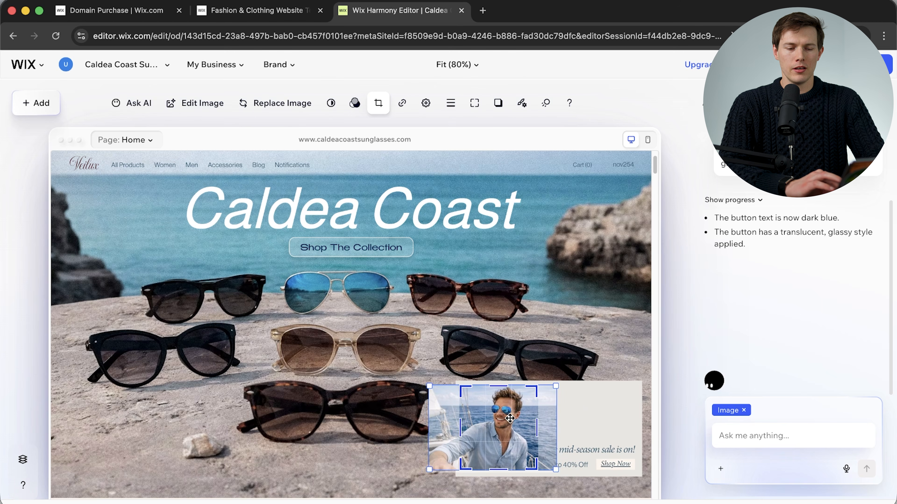
click(593, 400)
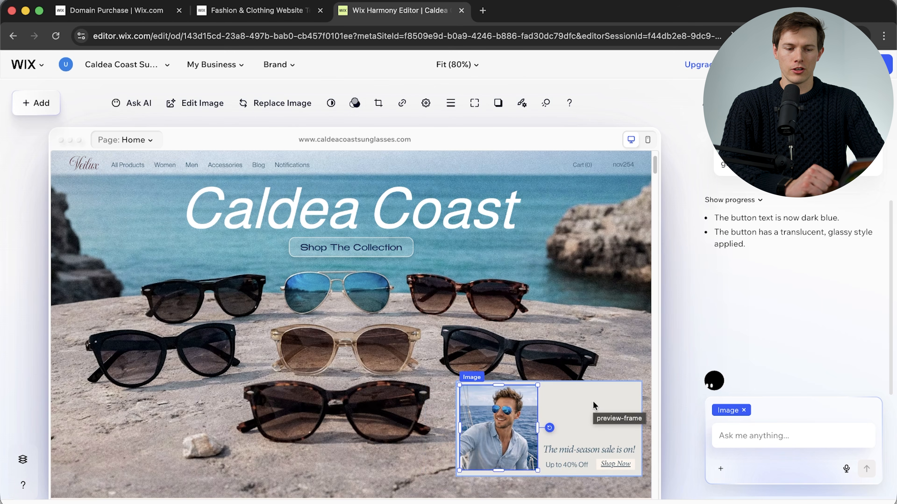
- Add a blank section between the hero image and "The Collections", and increase its height
scroll(593, 401, up, 2)
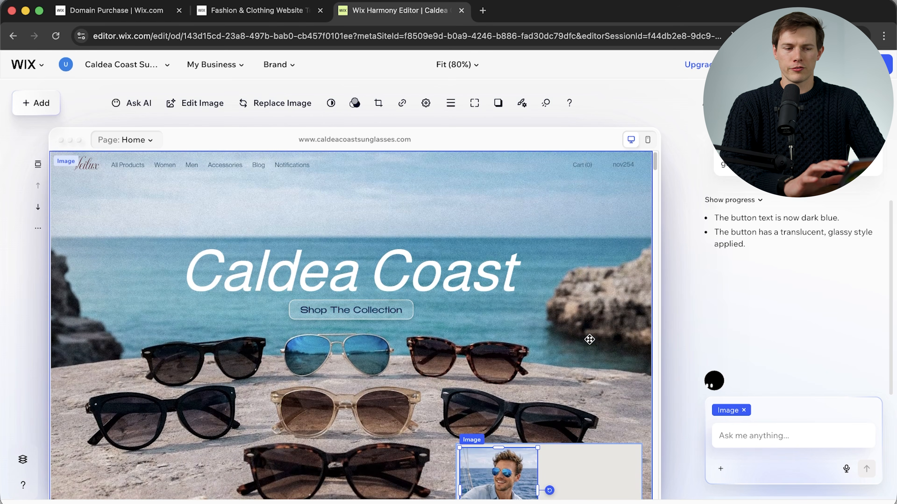
scroll(589, 340, down, 10)
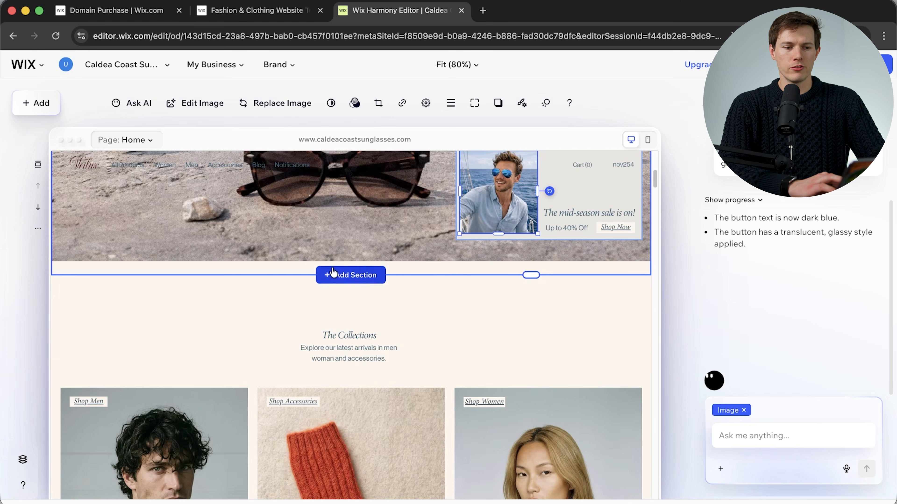
click(335, 278)
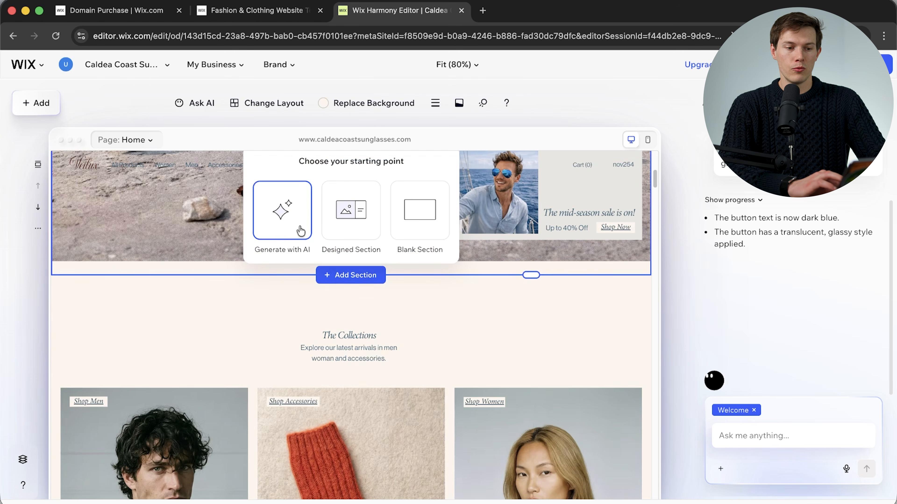
click(427, 221)
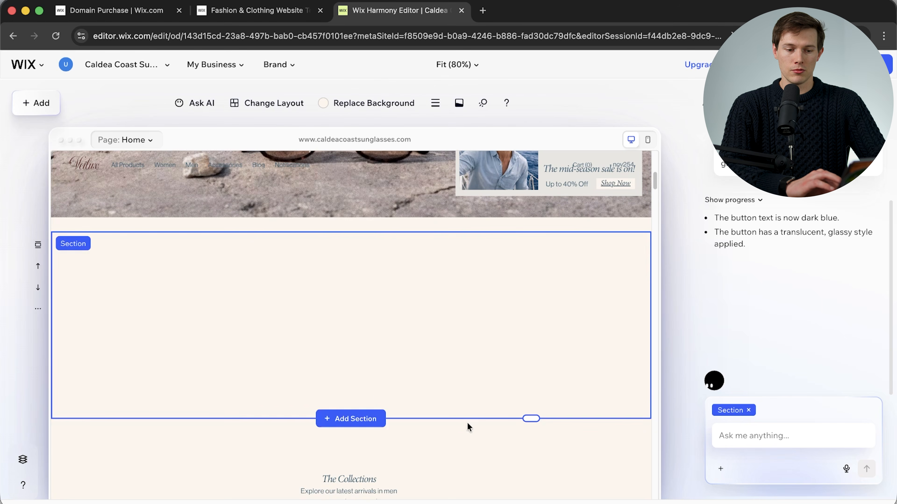
drag(530, 418, 526, 471)
scroll(540, 392, down, 3)
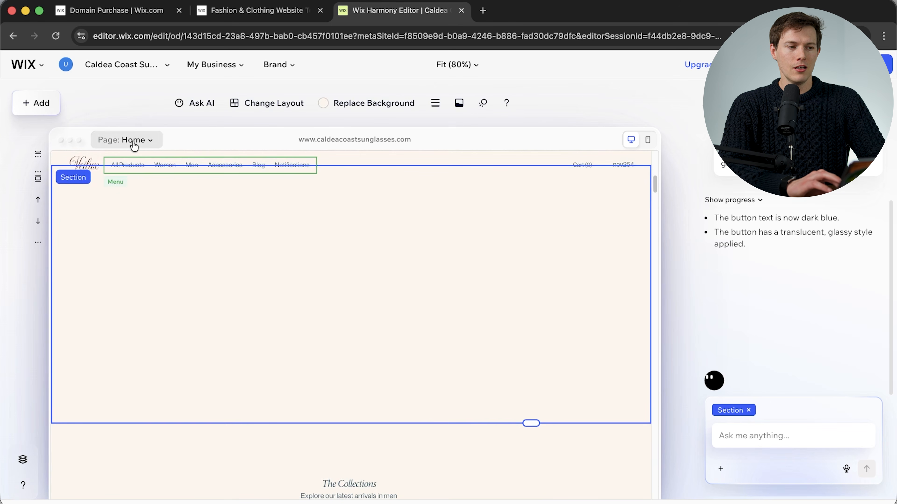
- Add the striped running cat video to the blank section and place it near the section's upper-right corner
click(39, 103)
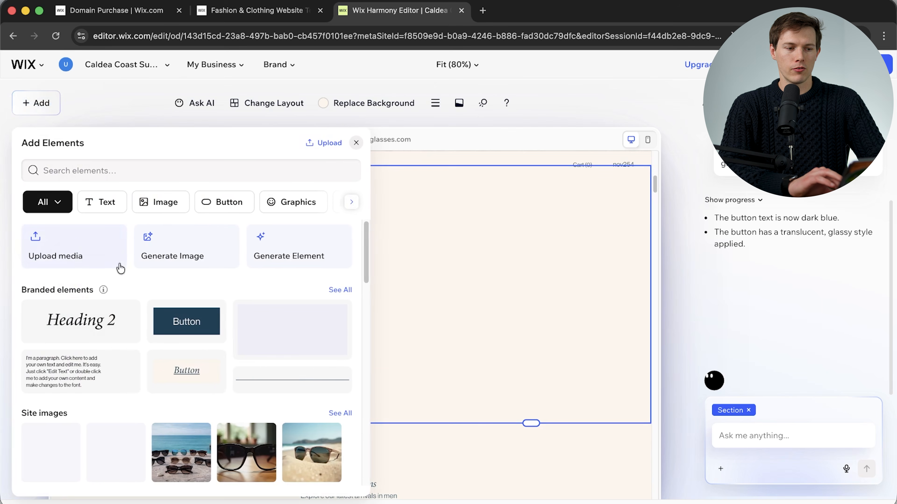
scroll(122, 310, down, 5)
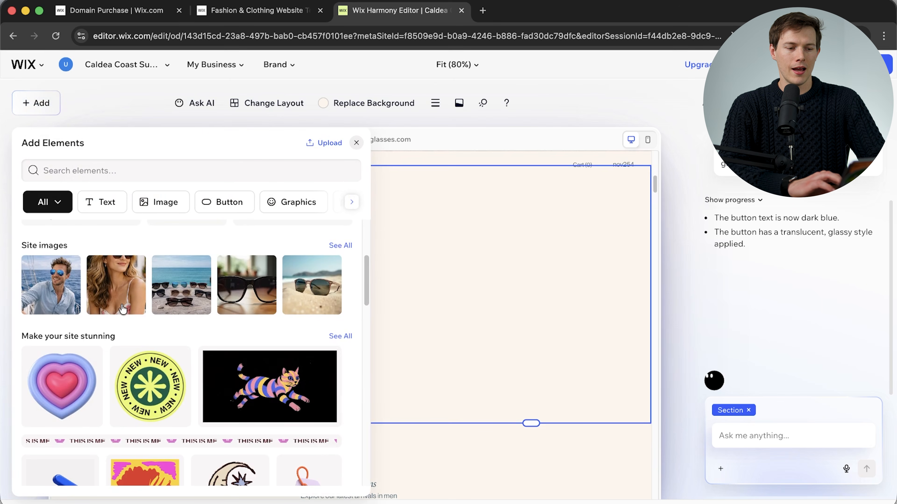
scroll(194, 335, down, 3)
drag(255, 314, 437, 315)
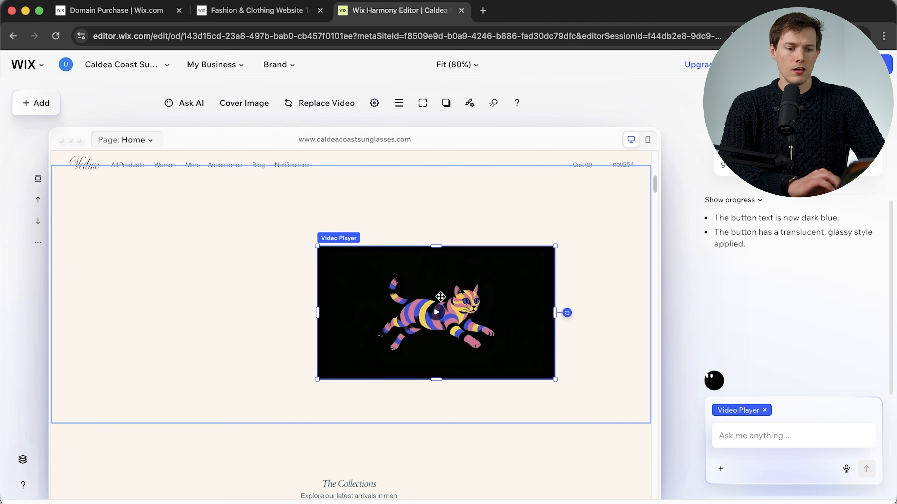
scroll(440, 297, up, 2)
drag(415, 323, 604, 257)
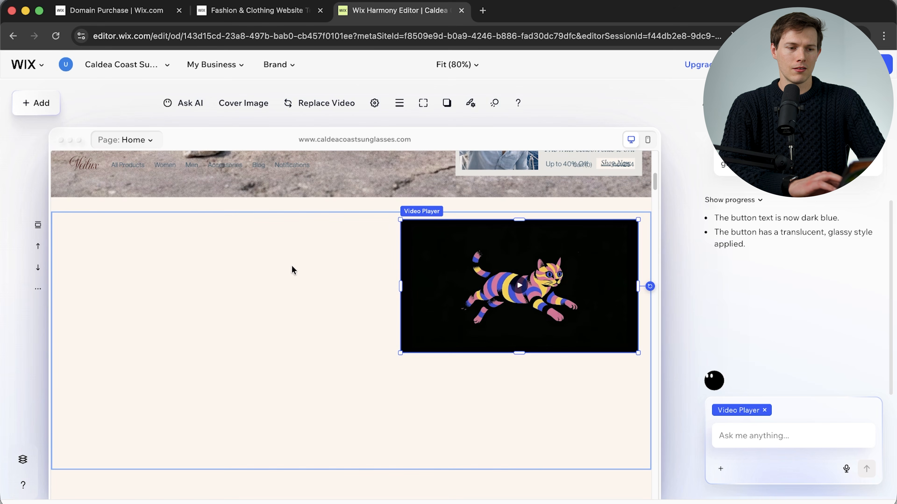
- Delete the blank section together with the cat video in it
click(85, 232)
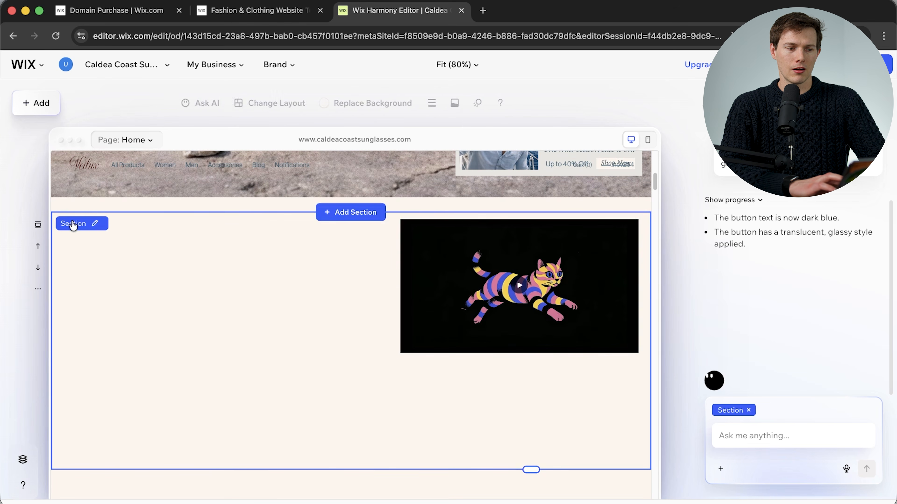
key(Delete)
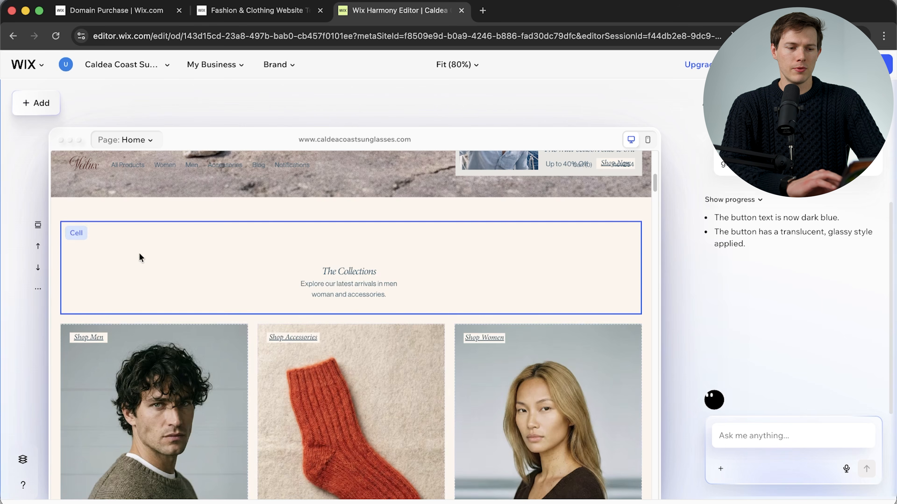
scroll(339, 290, up, 3)
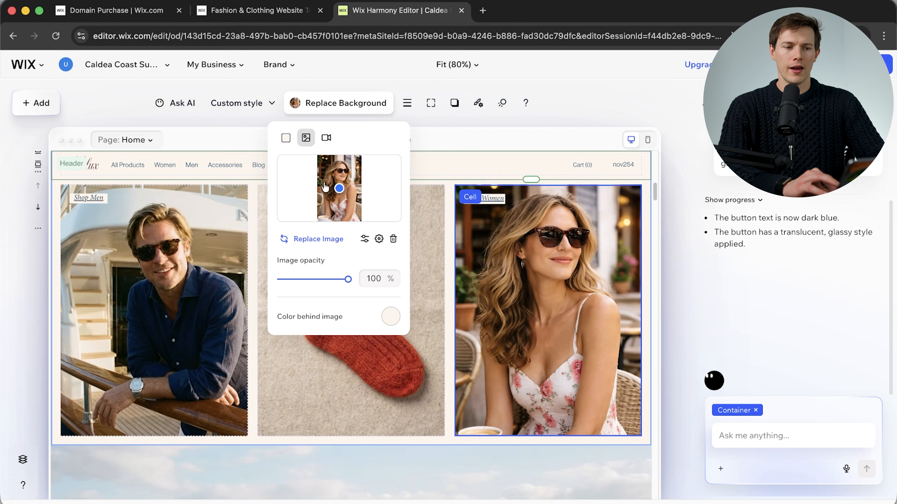
- Adjust the focal points of the "Shop Women" and "Shop Men" background images so each person is framed well in the cell
drag(339, 177, 345, 180)
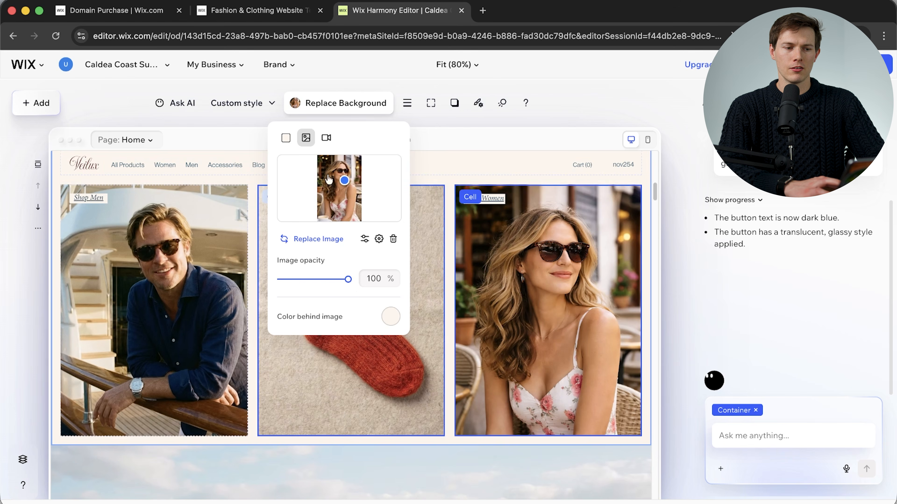
click(166, 272)
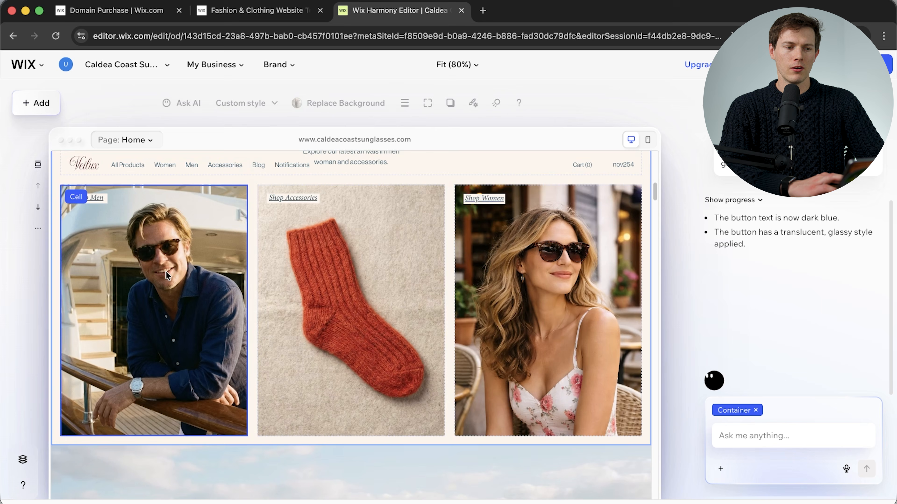
click(336, 115)
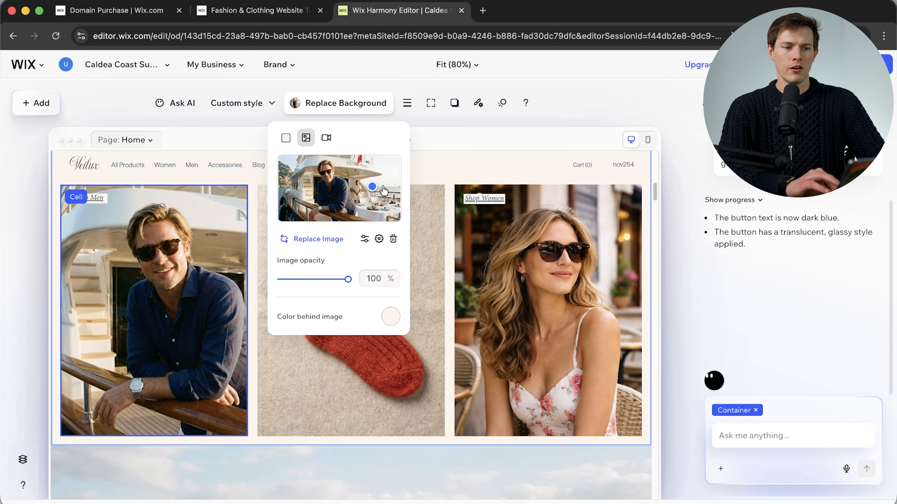
click(373, 187)
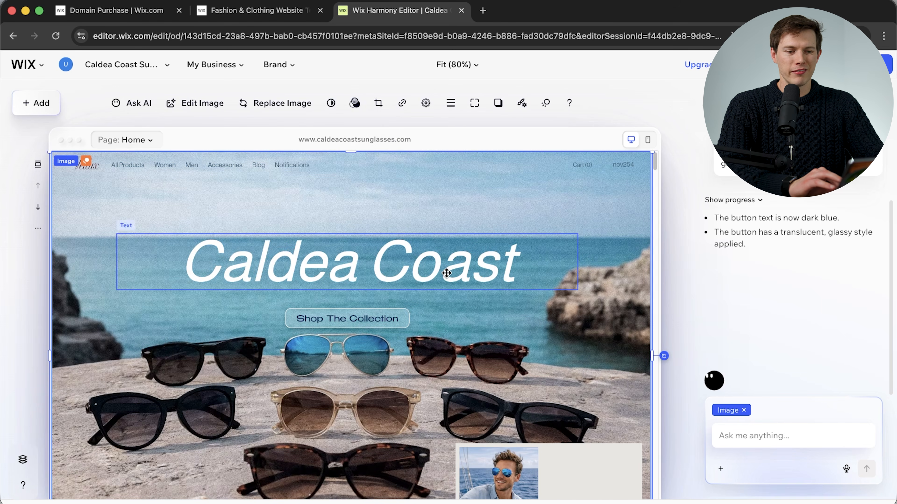
- Duplicate the "Caldea Coast" heading and position the copy just below the original
click(438, 279)
click(438, 279)
right_click(438, 279)
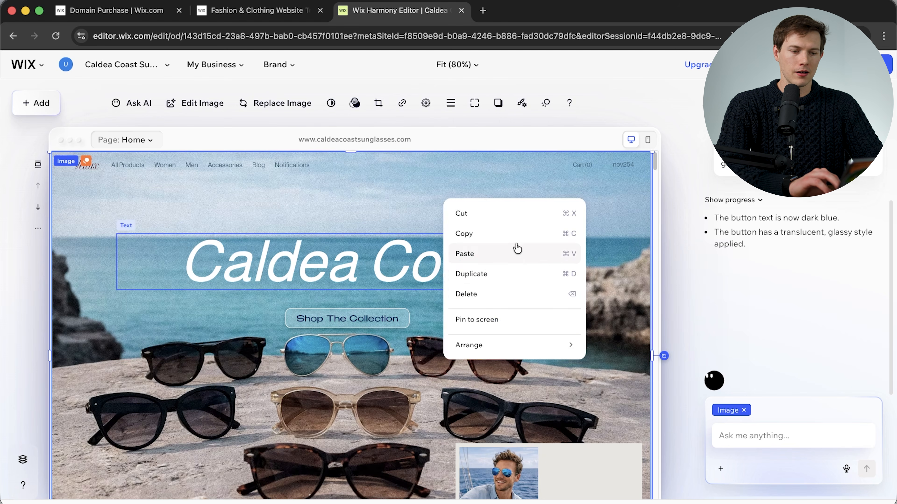
mouse_move(501, 350)
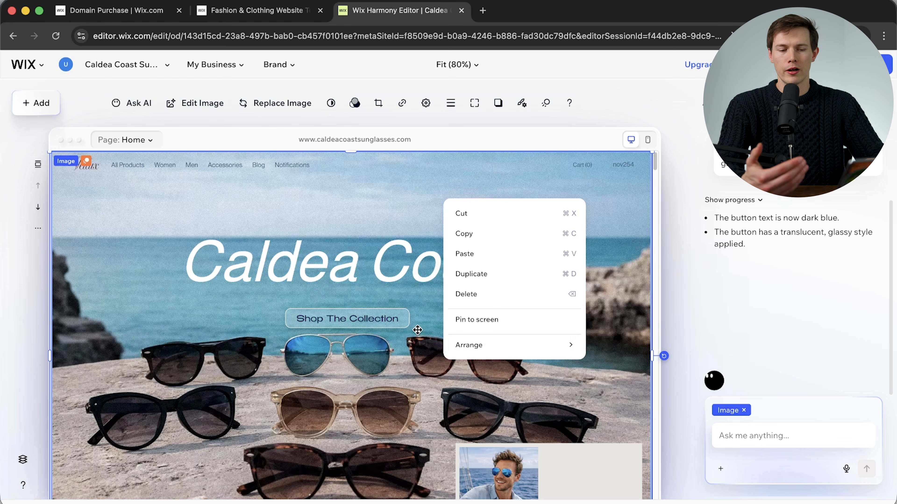
mouse_move(544, 346)
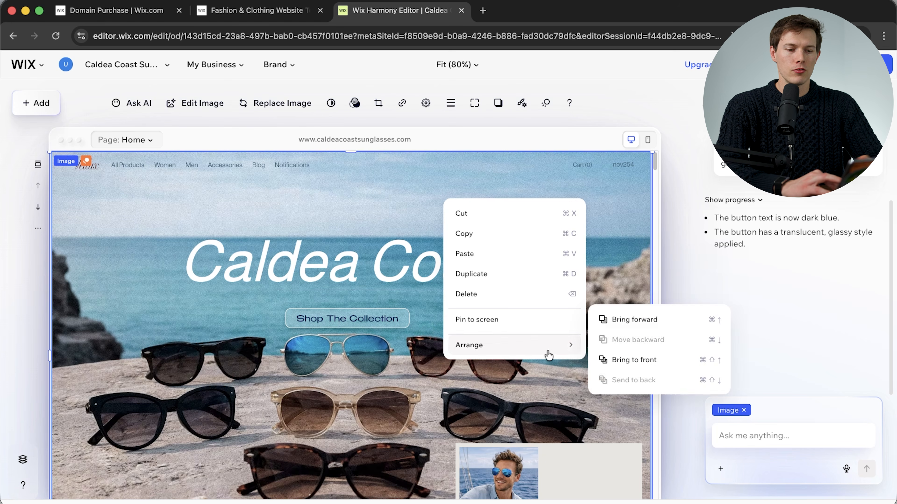
click(517, 273)
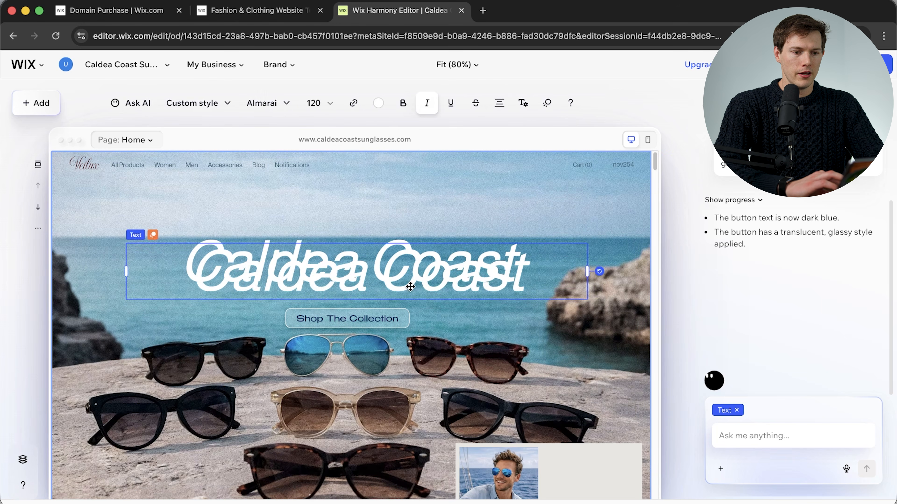
drag(409, 282, 407, 293)
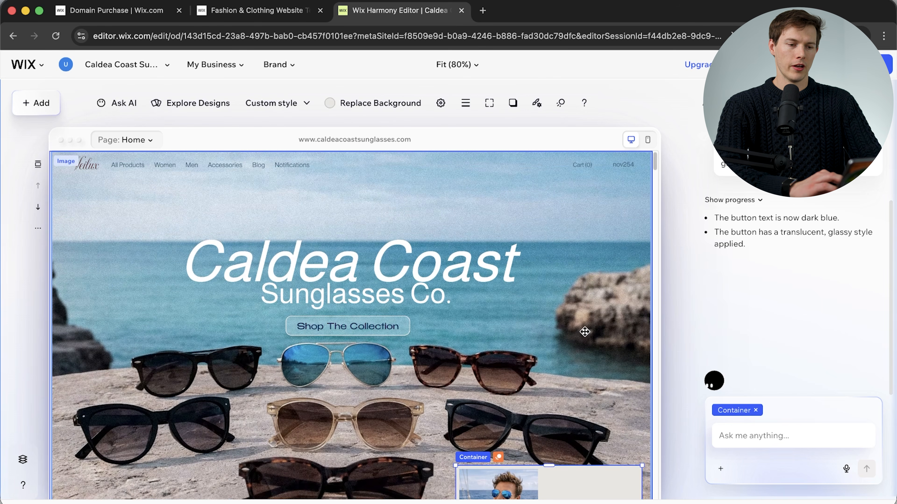
- Nudge the "Sunglasses Co." text slightly lower beneath the "Caldea Coast" heading
scroll(585, 331, down, 3)
scroll(579, 330, up, 2)
click(375, 280)
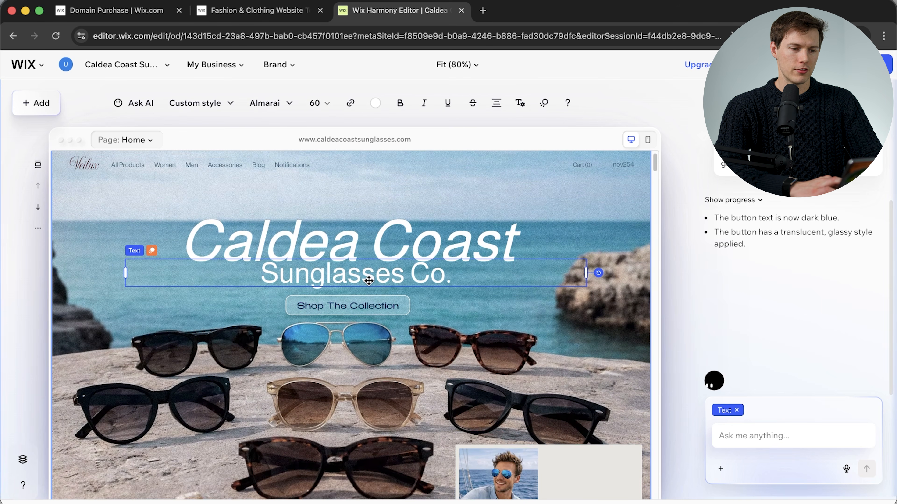
drag(369, 282, 369, 285)
scroll(533, 316, down, 6)
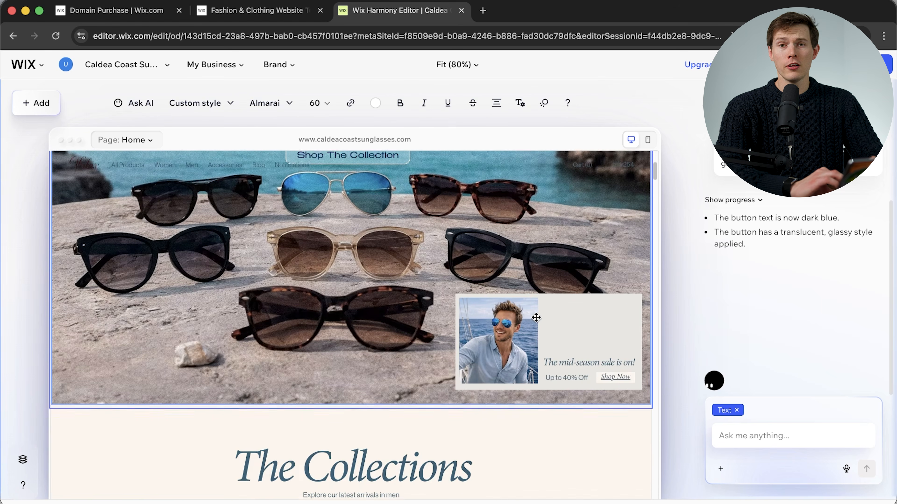
scroll(535, 319, down, 4)
scroll(535, 319, up, 12)
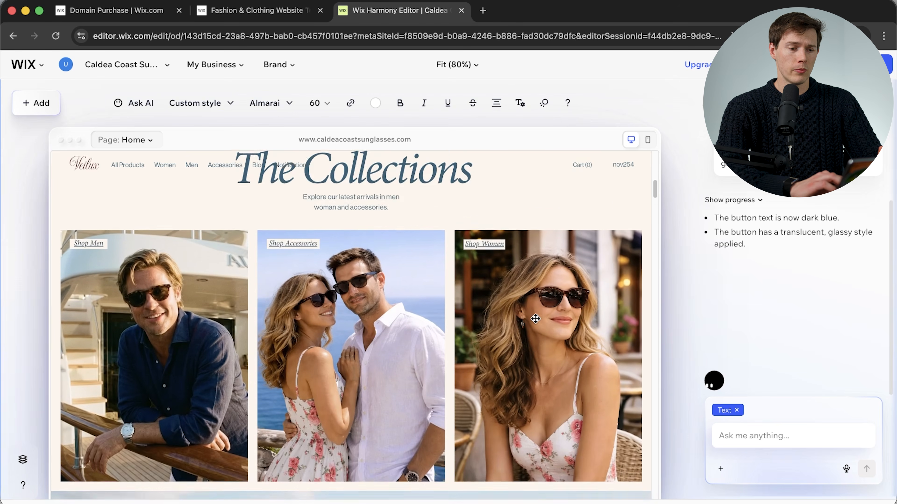
scroll(535, 319, down, 20)
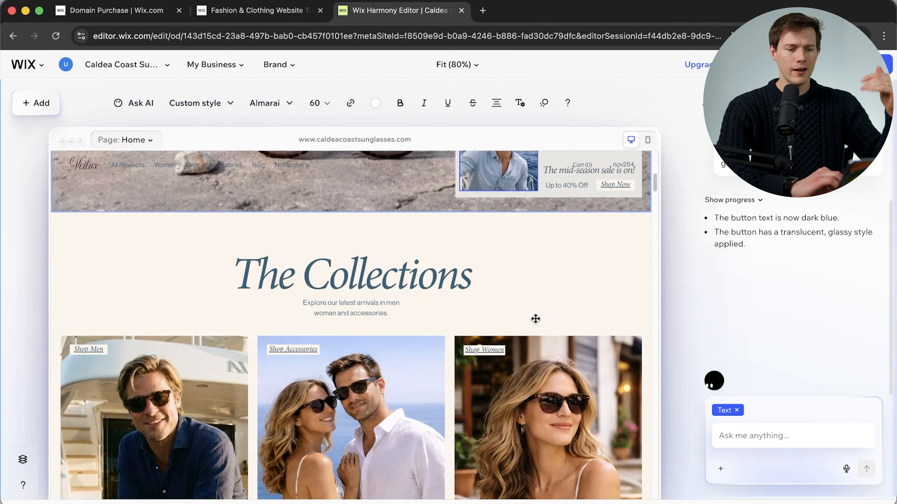
- Review the Home page down to its footer, then examine the header's scroll behavior options without changing them
scroll(535, 319, down, 20)
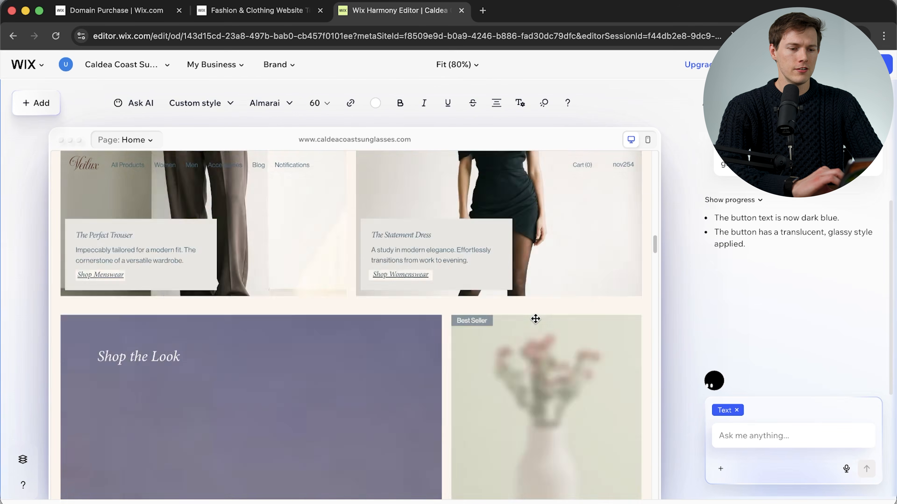
scroll(535, 319, down, 10)
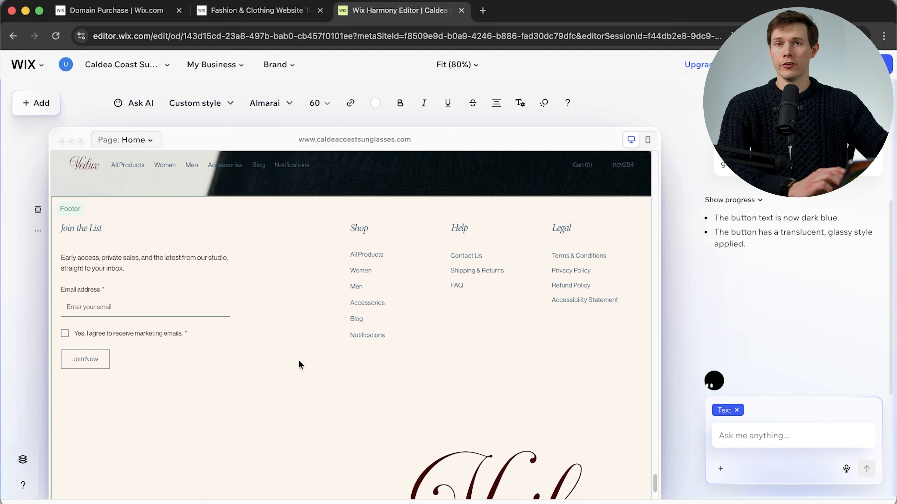
click(84, 208)
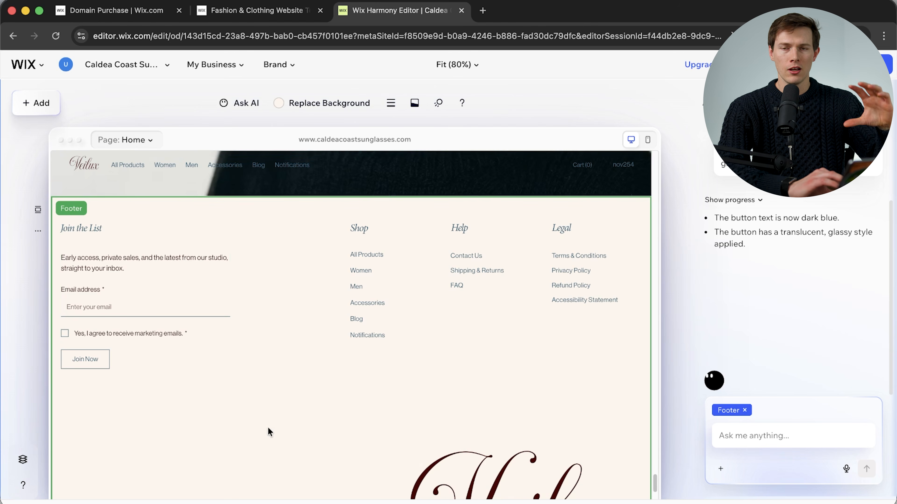
scroll(268, 427, up, 20)
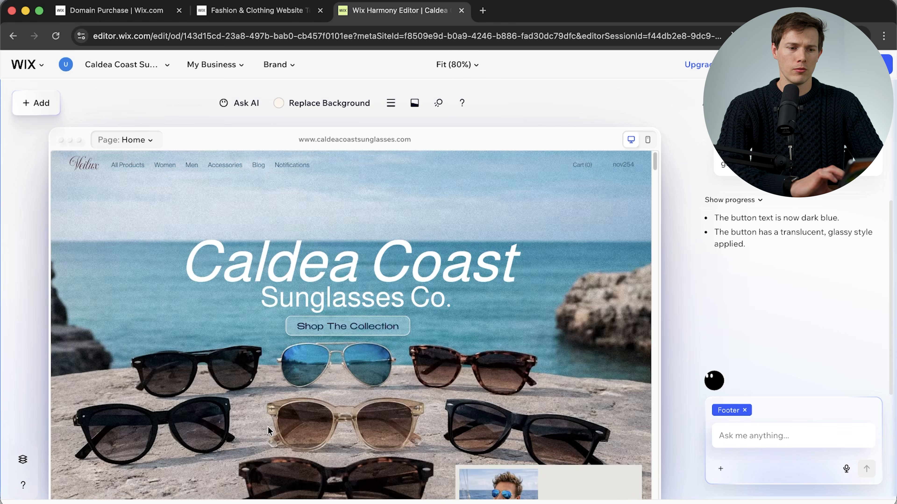
click(356, 154)
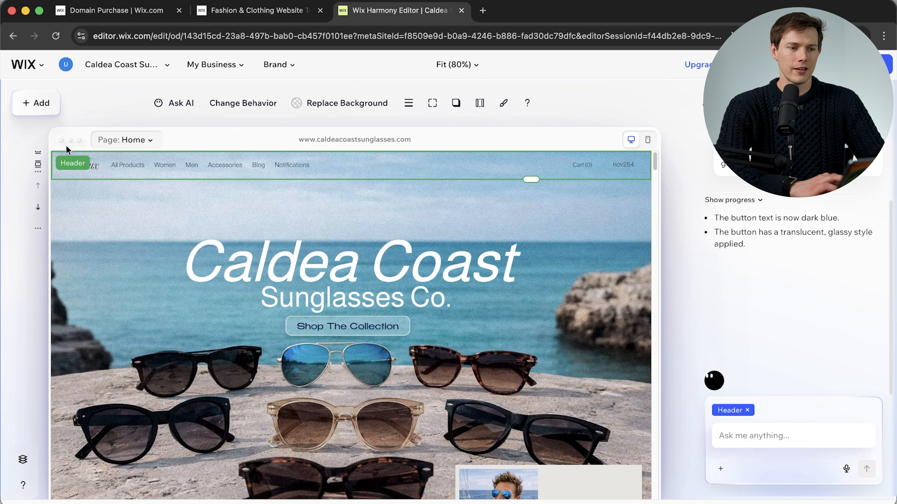
click(240, 101)
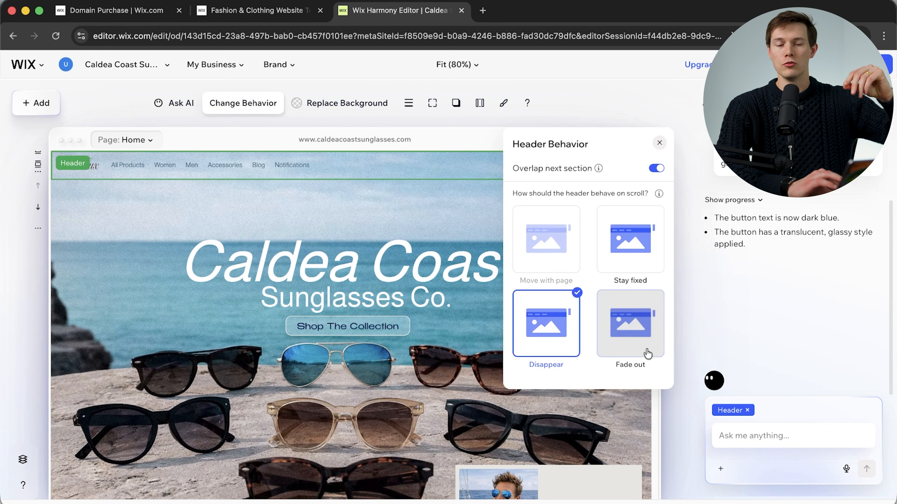
click(660, 145)
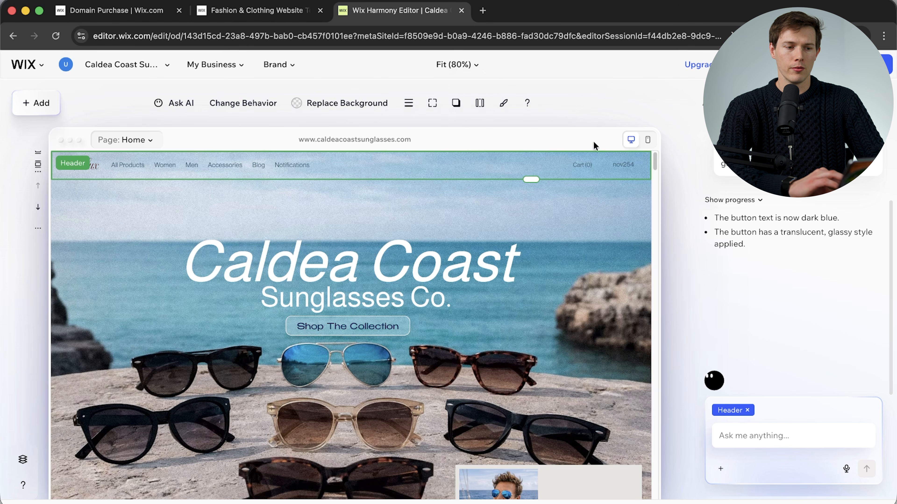
- Delete the newsletter sign-up form and its intro text from the footer, keeping the "Join the List" heading
scroll(473, 235, down, 15)
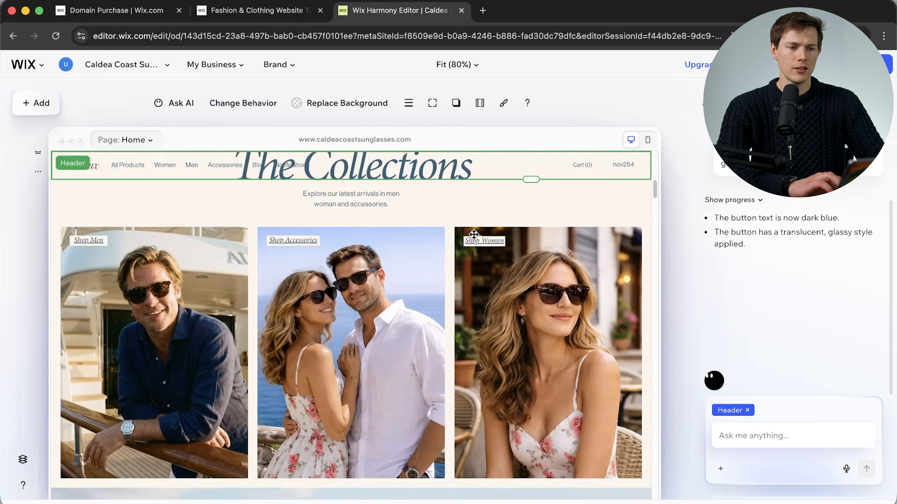
scroll(473, 235, down, 15)
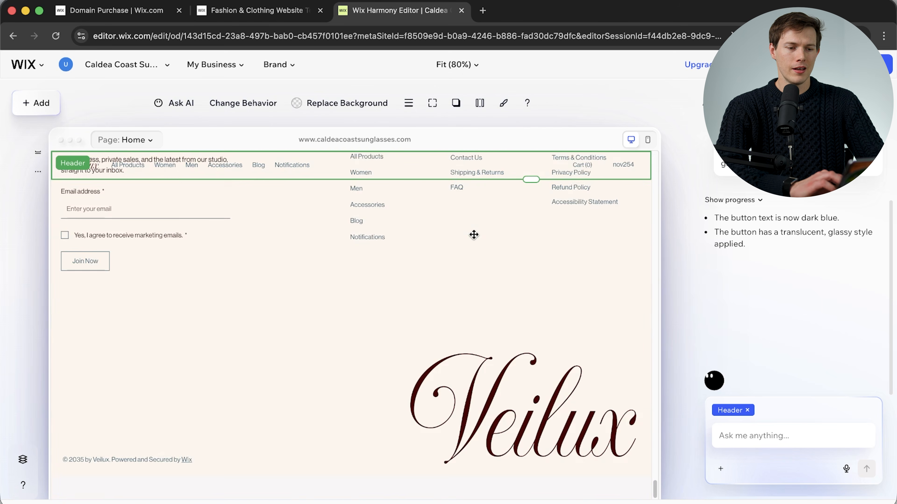
click(448, 334)
scroll(244, 445, up, 2)
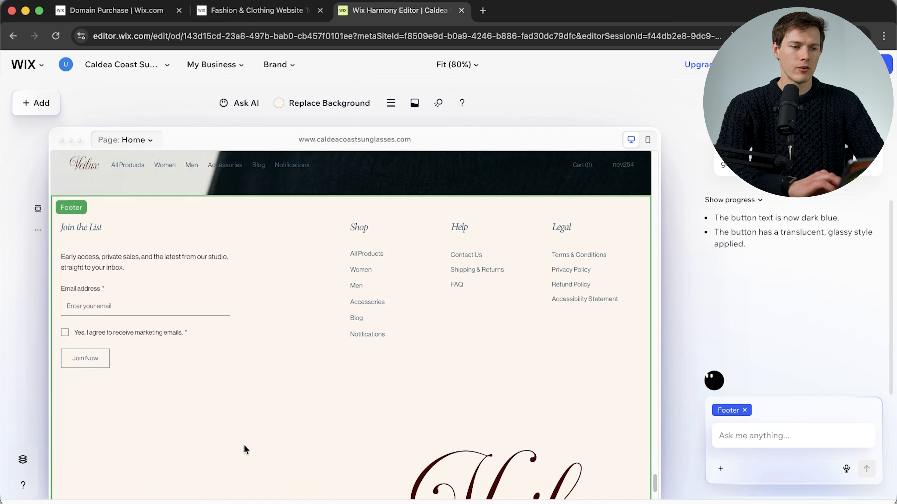
mouse_move(100, 282)
mouse_down()
mouse_move(110, 320)
mouse_move(101, 293)
mouse_up()
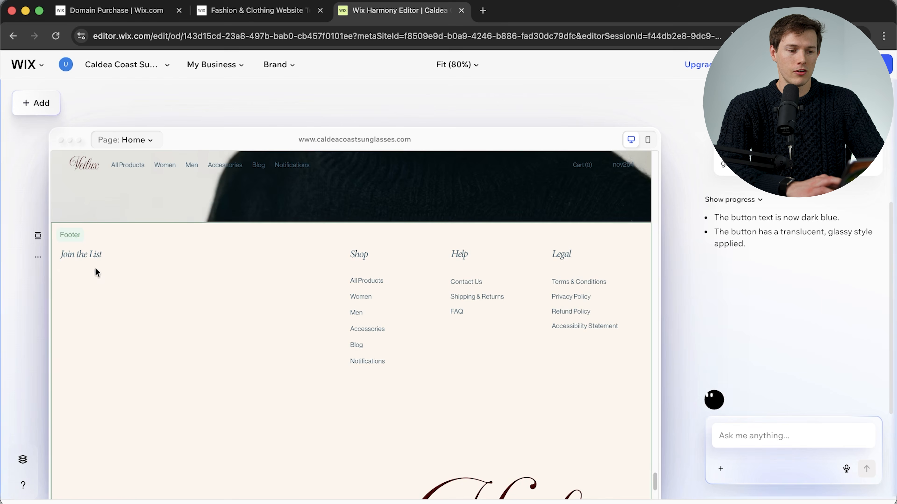
- Delete the large "Veilux" logo and the copyright line from the footer, and shorten the footer to fit its link columns
scroll(388, 382, down, 3)
click(537, 410)
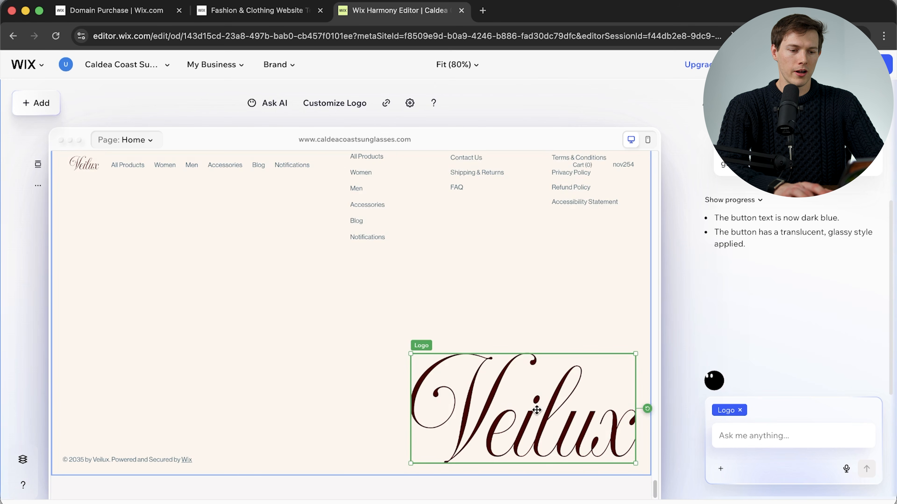
key(Delete)
click(179, 459)
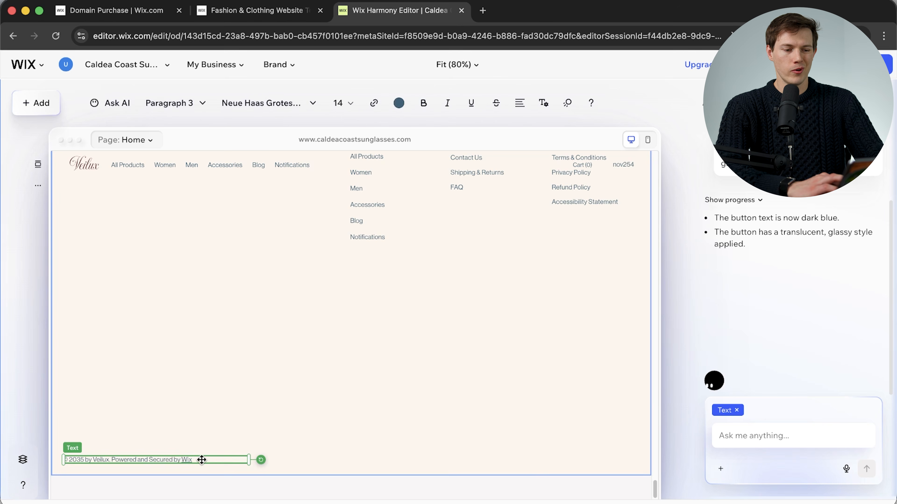
key(Delete)
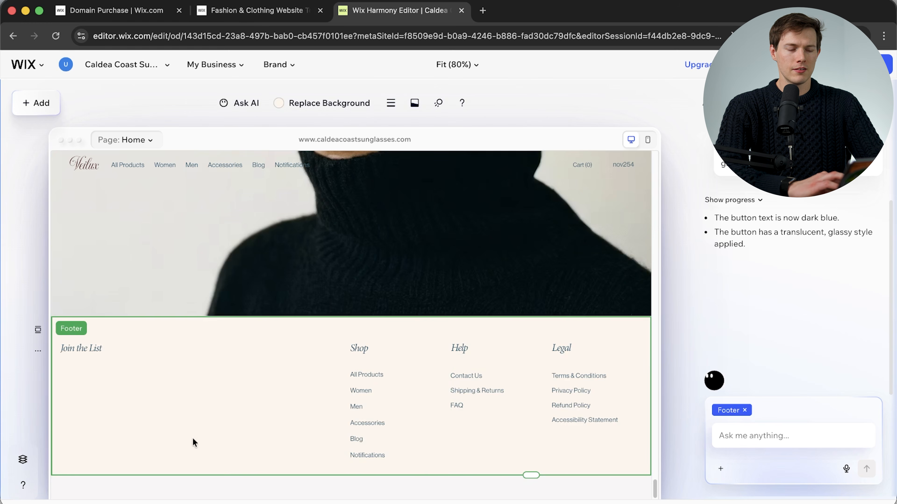
- Delete the "Join the List" heading and spread the Shop and Help link columns leftward into the freed footer space
scroll(229, 445, up, 1)
scroll(228, 445, down, 1)
click(65, 342)
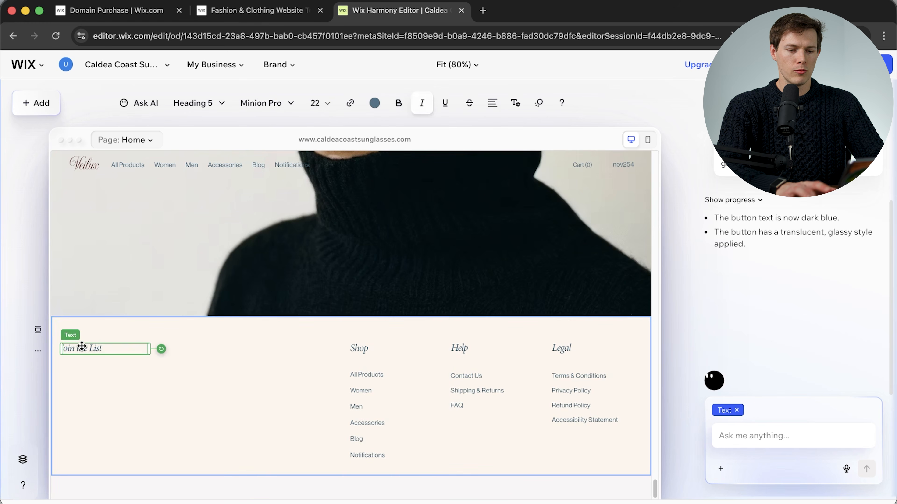
key(Delete)
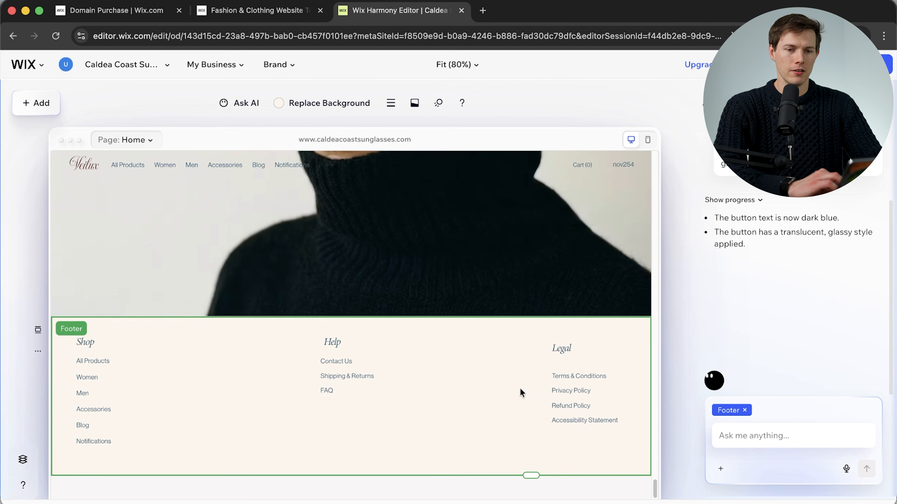
- Rename the Promotional section with the woman and running horses to "Summer Collection"
click(379, 265)
scroll(379, 266, down, 7)
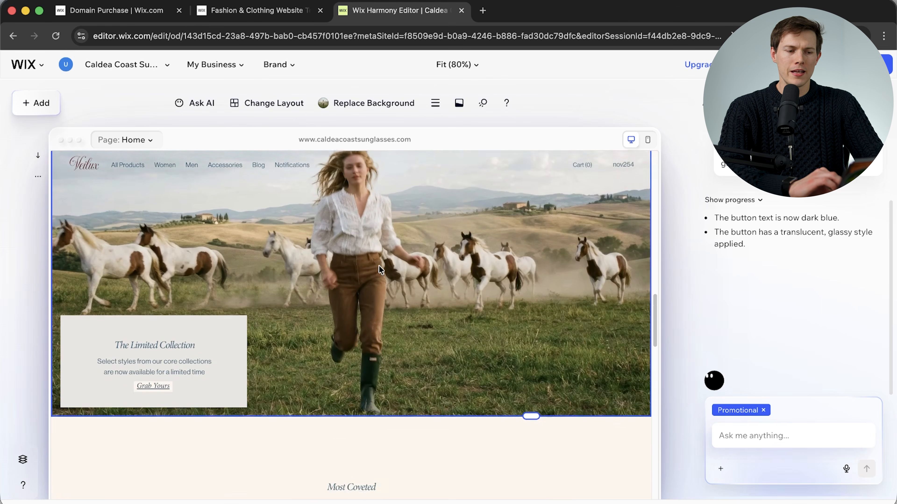
scroll(378, 265, up, 15)
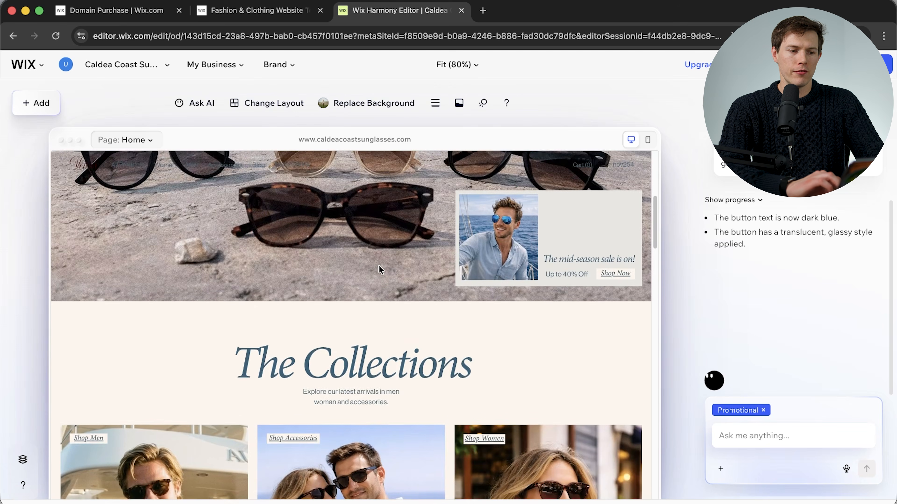
scroll(378, 265, down, 10)
scroll(297, 293, up, 1)
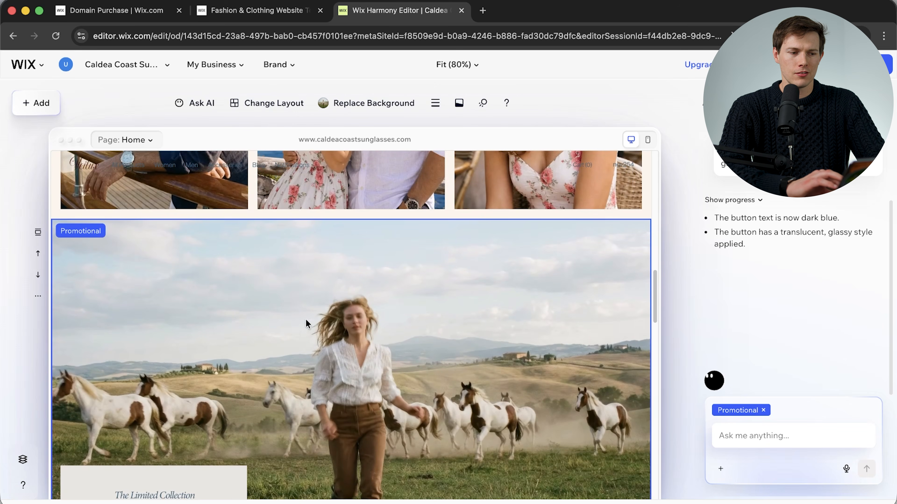
click(112, 233)
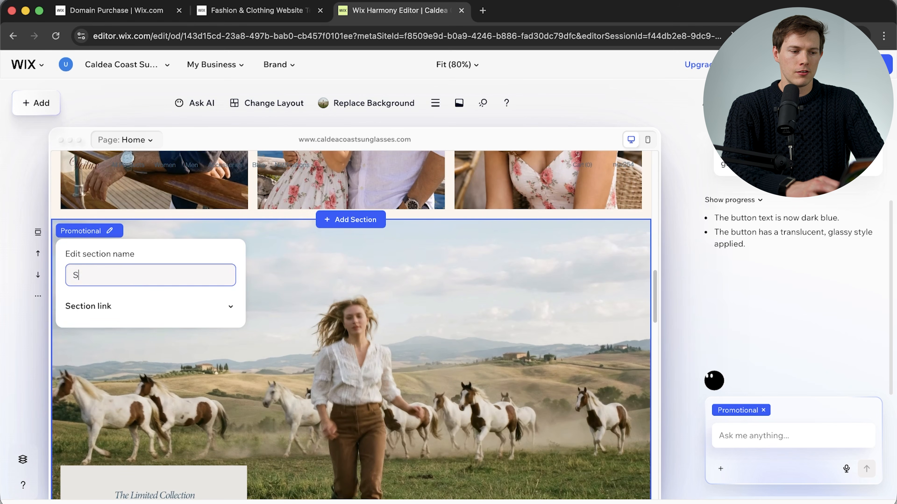
text(Summer Collection)
- Copy the Summer Collection section's link name, "summer-collection", from its section link settings
click(180, 312)
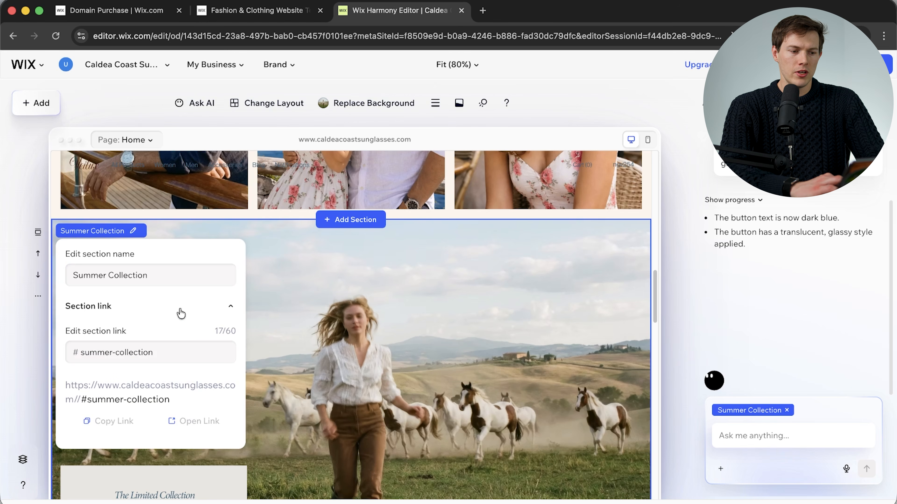
triple_click(182, 354)
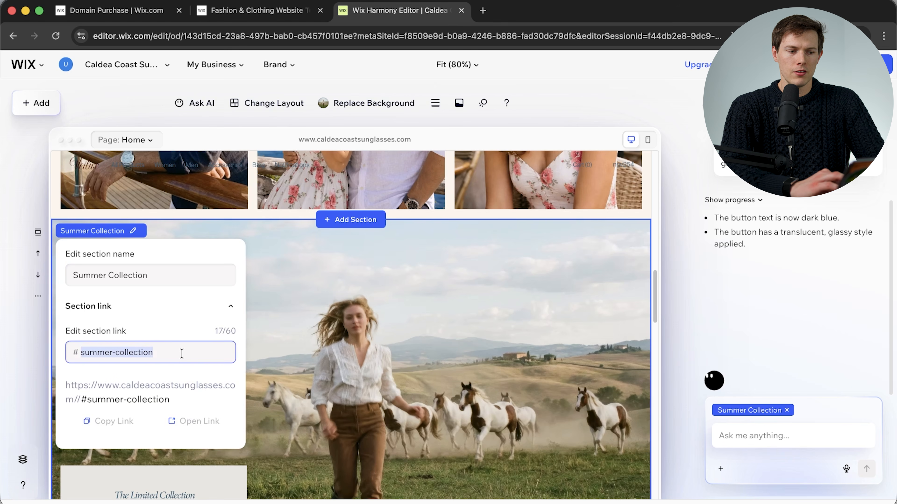
right_click(112, 358)
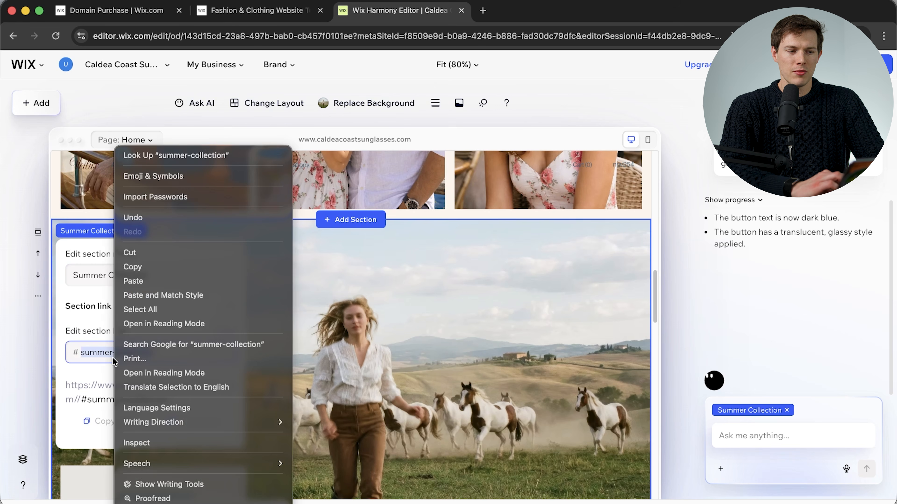
click(169, 265)
click(400, 319)
- Open the link settings of the hero's "Shop The Collection" button and examine the page, item, document and additional link types
scroll(401, 318, up, 8)
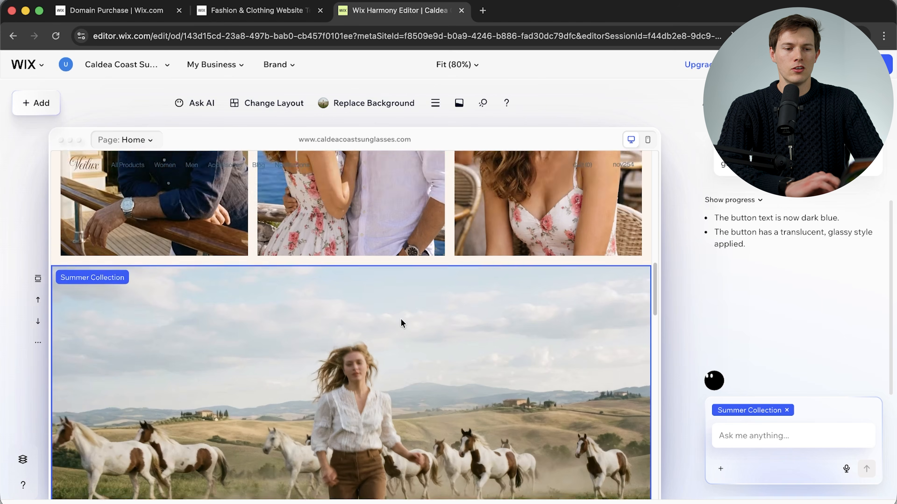
scroll(401, 323, up, 4)
click(389, 299)
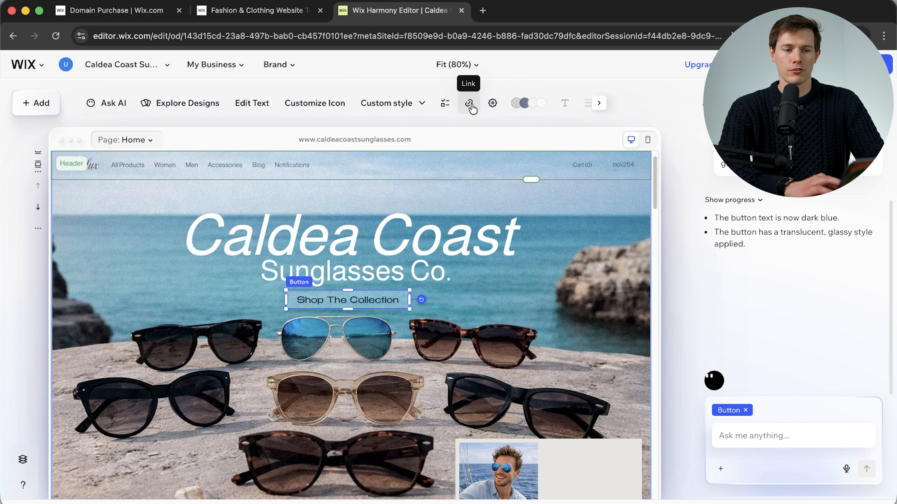
mouse_move(473, 109)
click(525, 158)
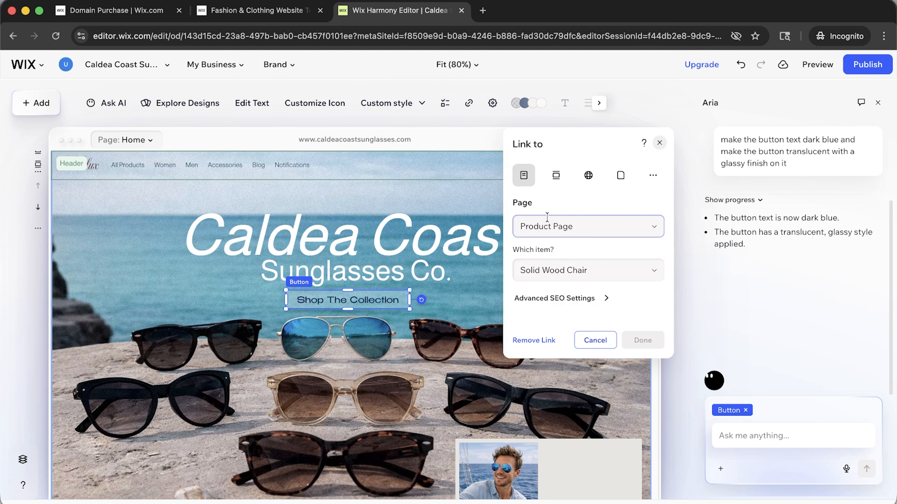
click(589, 268)
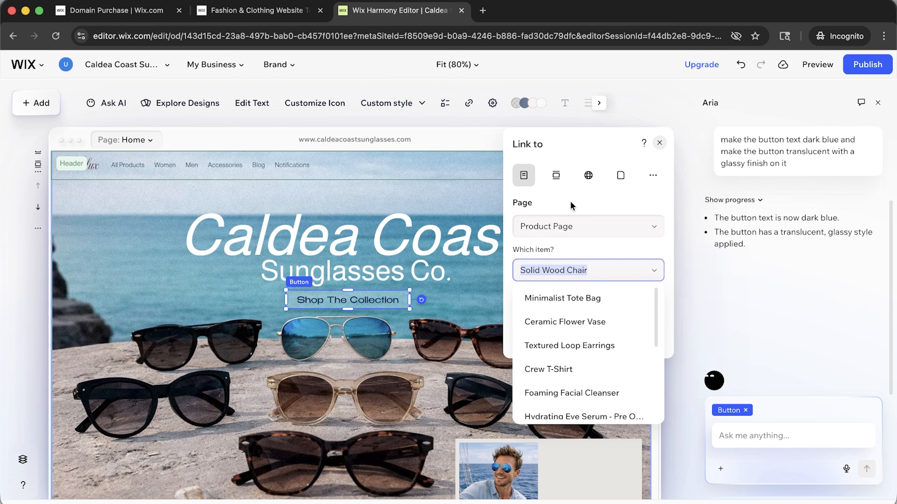
click(572, 210)
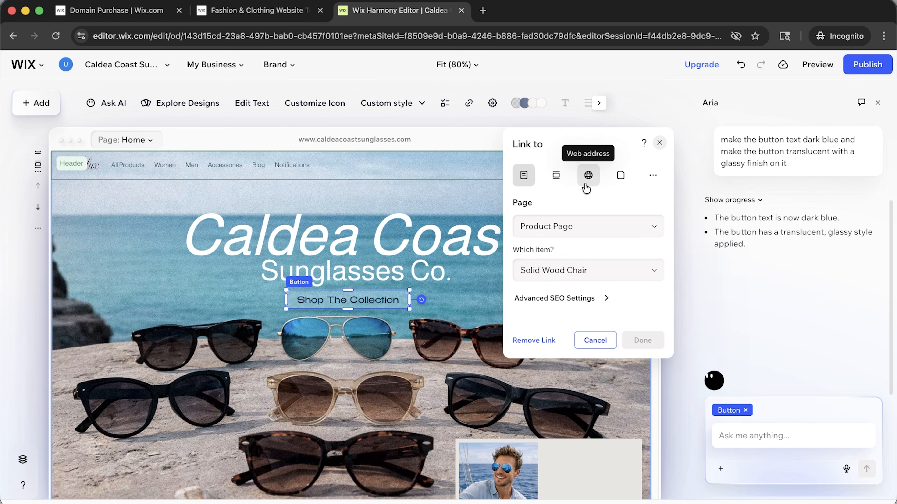
click(562, 223)
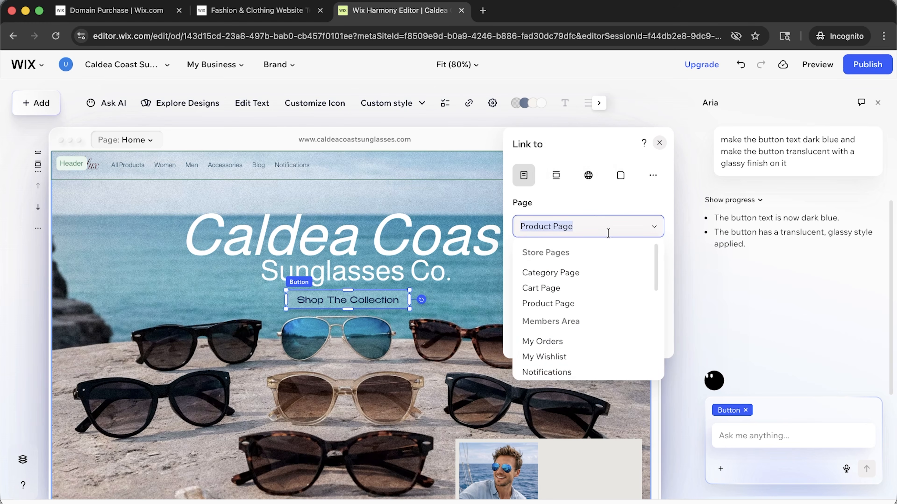
click(620, 176)
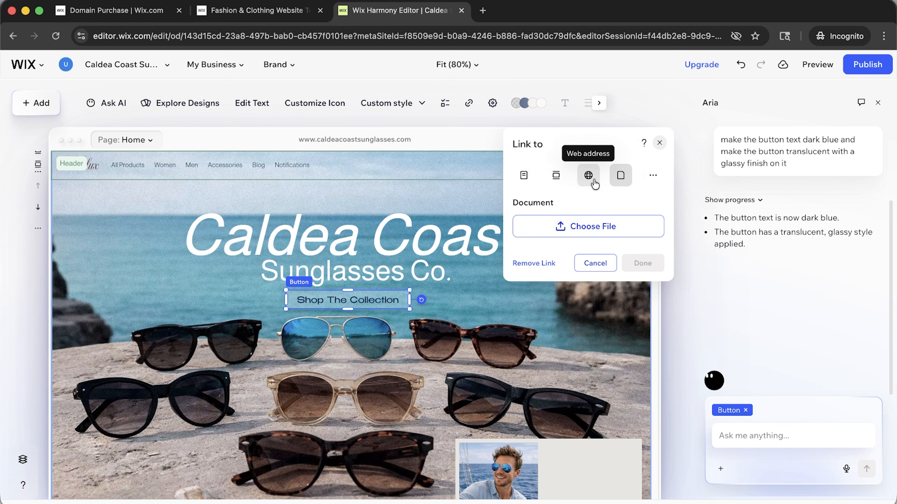
click(652, 176)
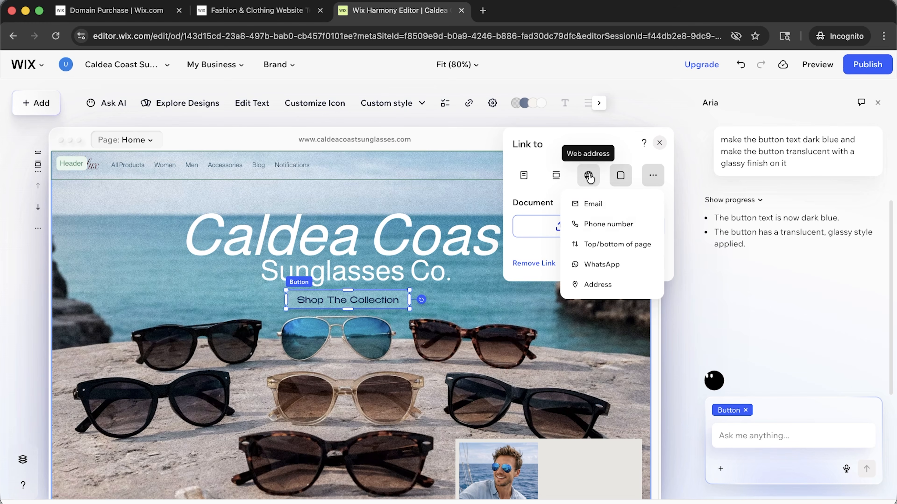
- Link the "Shop The Collection" button to the summer-collection section of the Home page
click(560, 179)
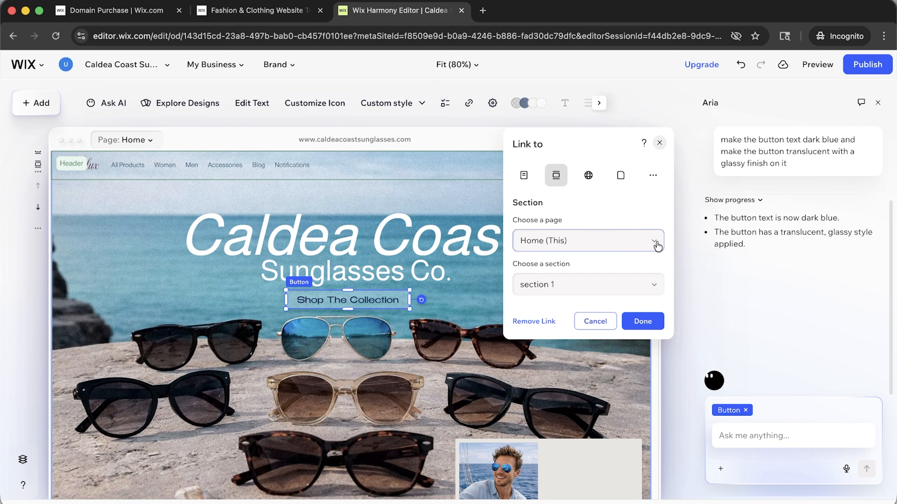
click(632, 241)
click(614, 228)
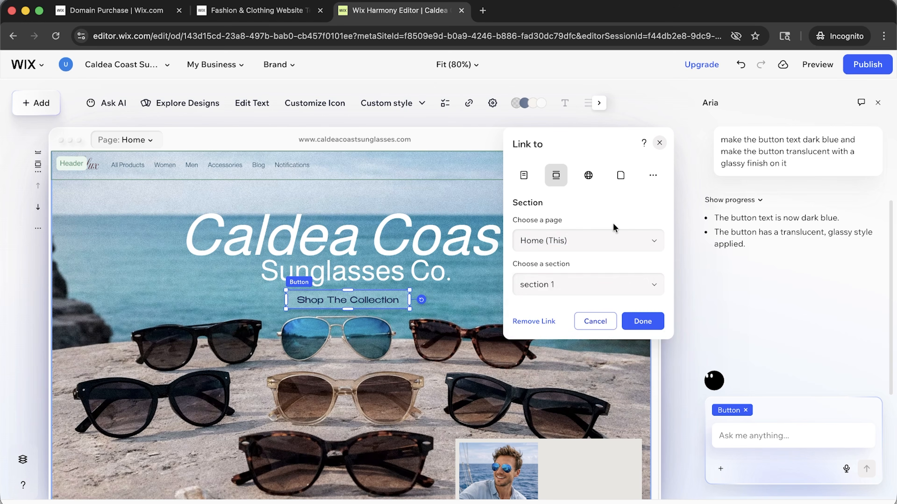
click(596, 279)
click(578, 339)
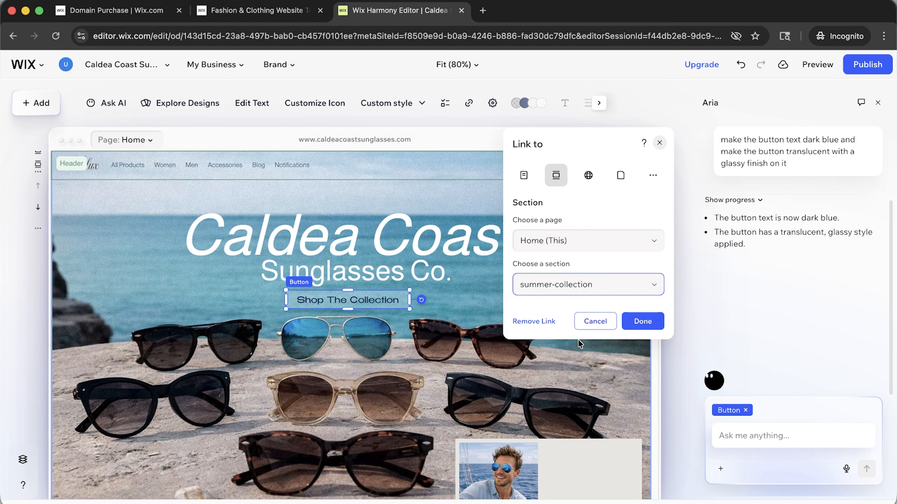
click(636, 323)
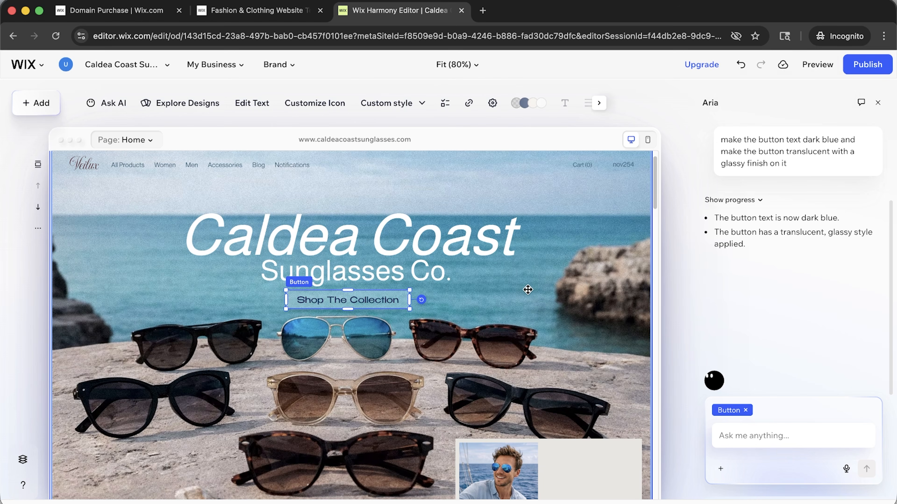
- Try a two-column layout on the Summer Collection section and review its other layout options
scroll(375, 356, down, 10)
click(375, 356)
scroll(375, 356, down, 3)
scroll(375, 356, up, 1)
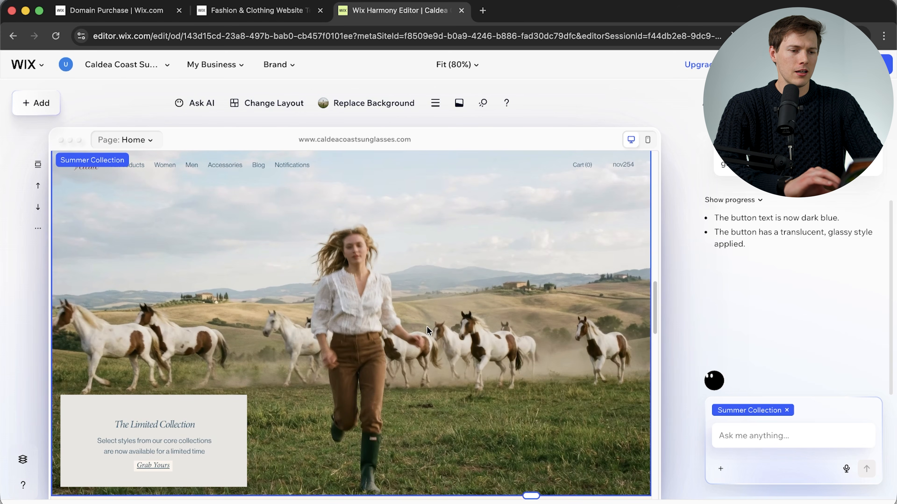
click(259, 111)
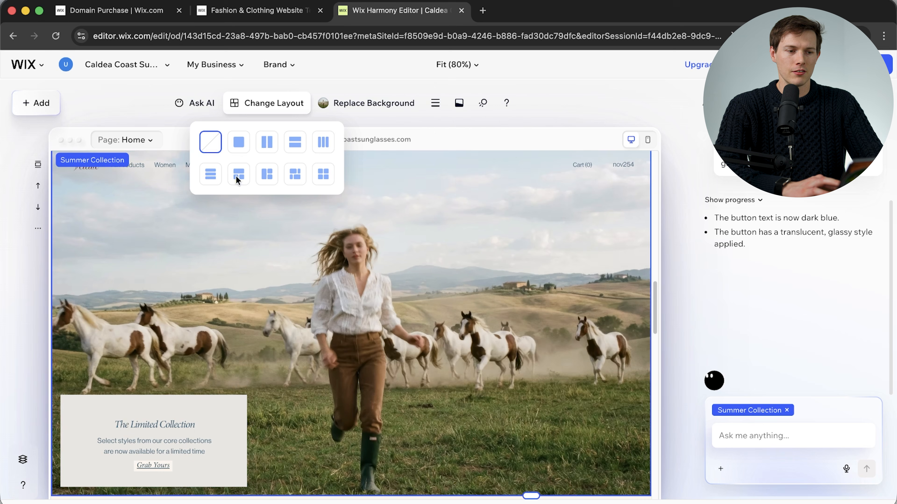
click(267, 142)
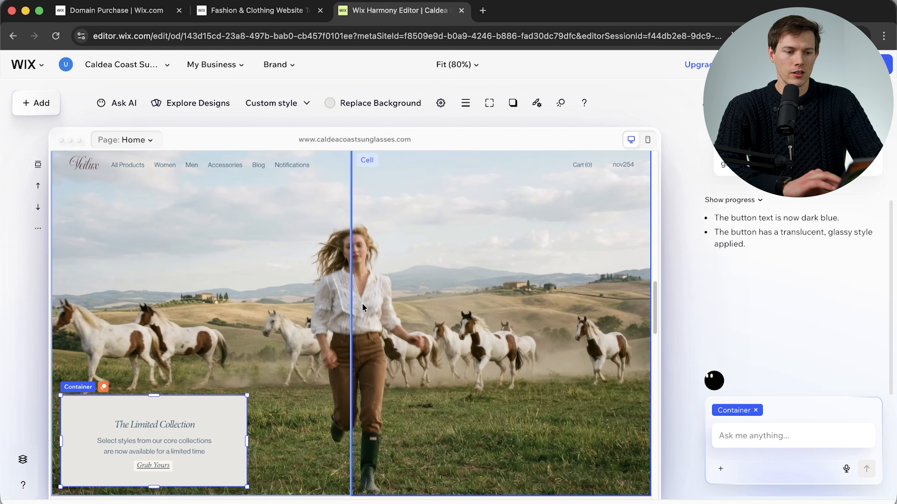
mouse_move(352, 293)
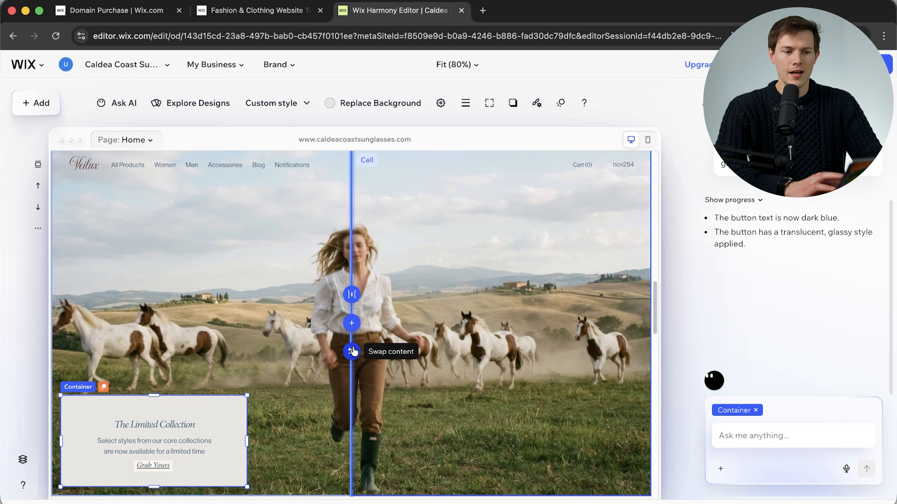
click(353, 324)
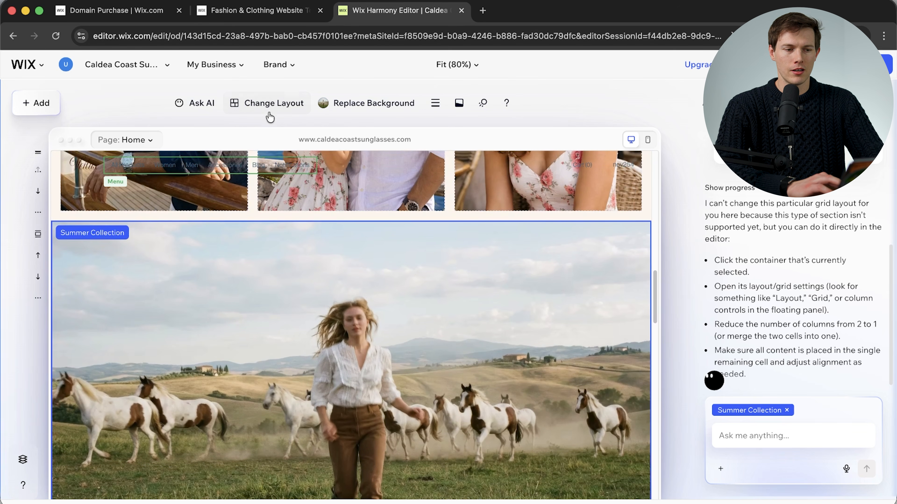
click(272, 105)
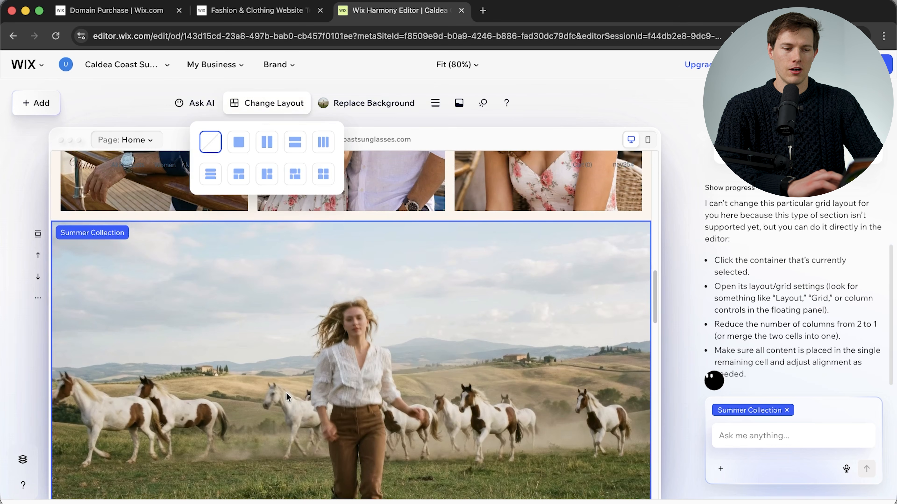
click(108, 284)
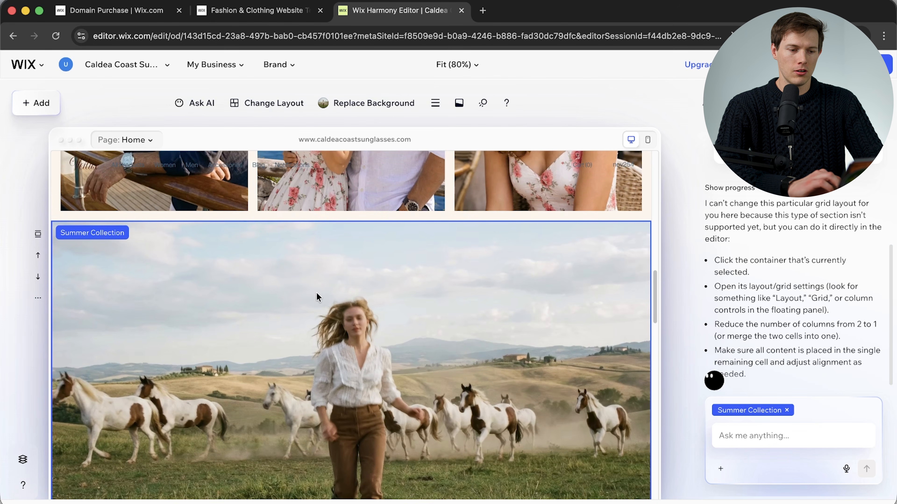
scroll(317, 294, down, 4)
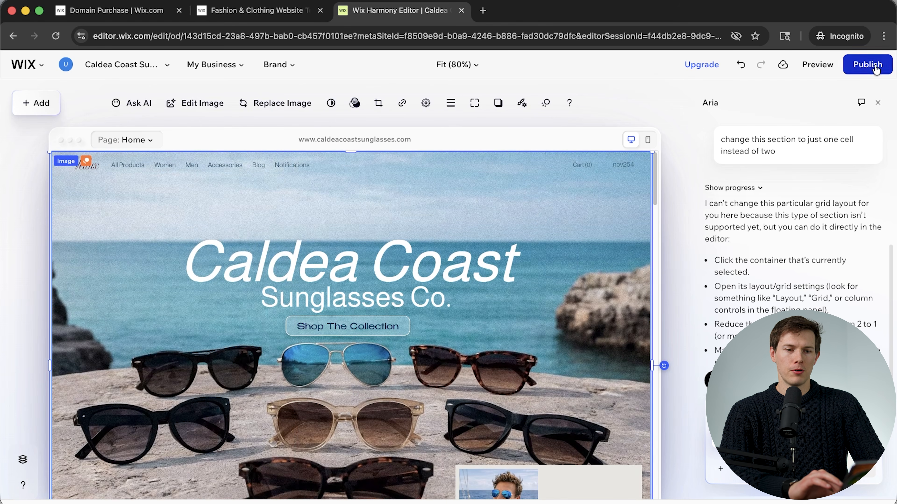
- Publish the Caldea Coast Sunglasses site
click(867, 65)
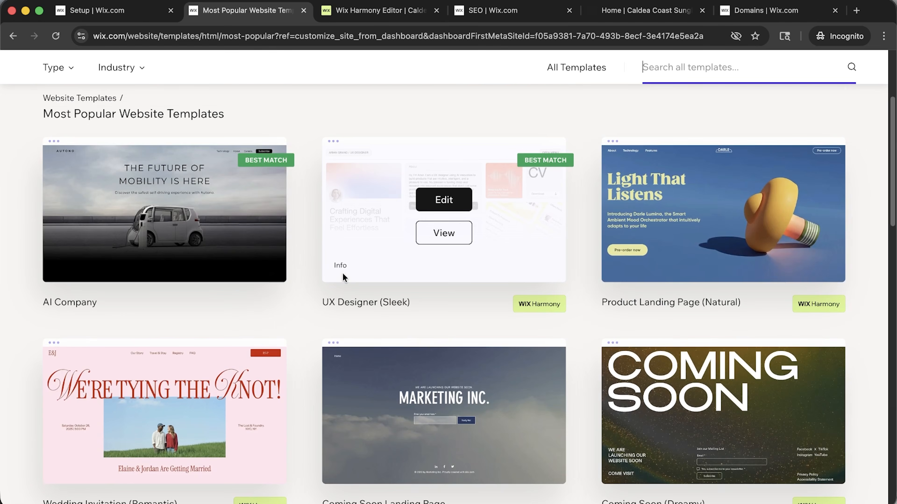
- Browse the most popular website templates and open the AI Company template for editing
scroll(343, 277, up, 5)
scroll(343, 276, down, 10)
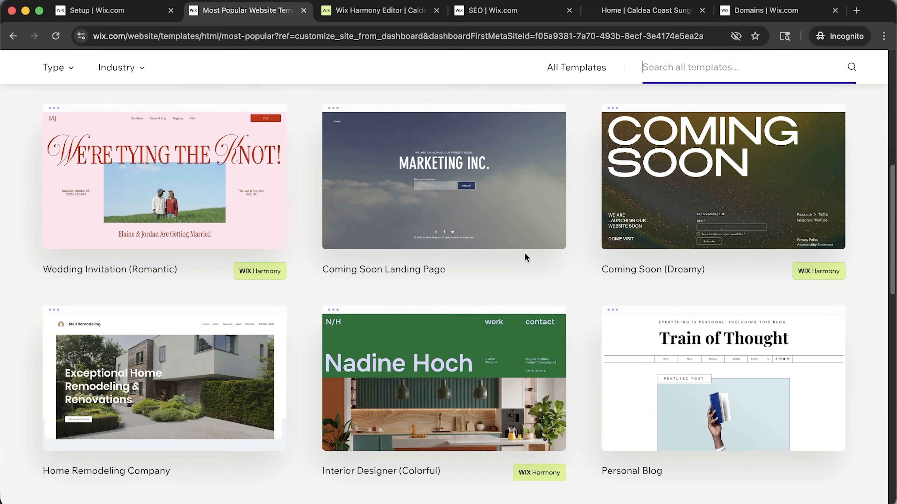
scroll(578, 268, up, 10)
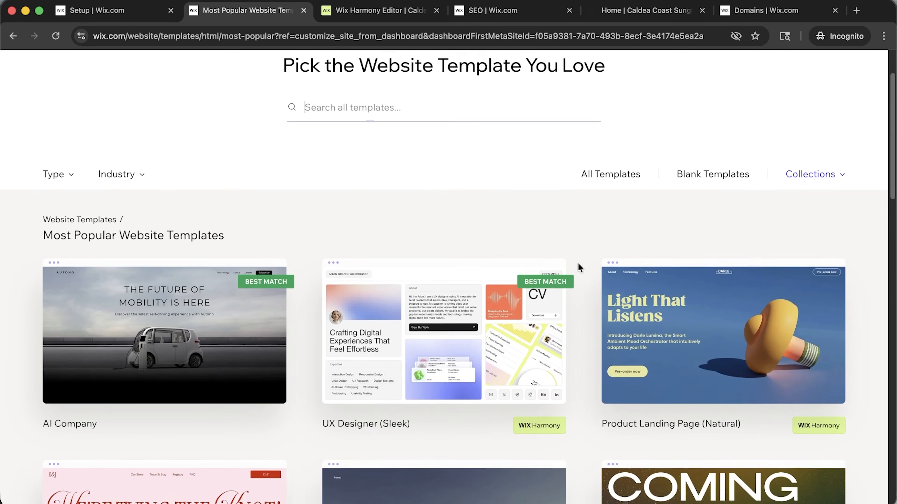
scroll(210, 392, down, 2)
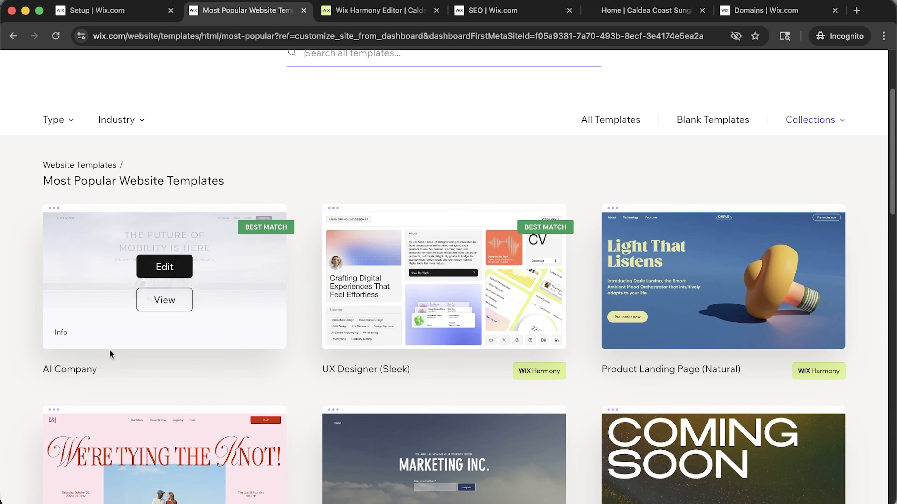
click(176, 276)
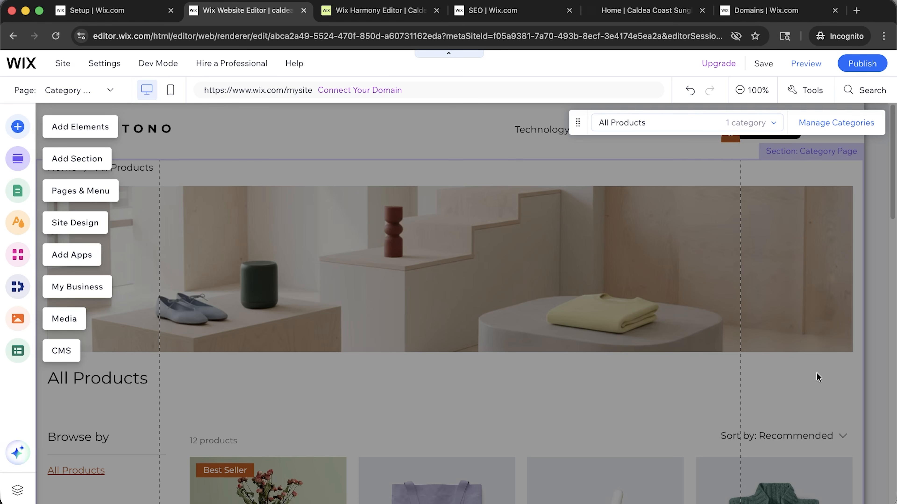
- Examine the template's All Products category page from the header banner through the whole product grid
scroll(506, 304, down, 6)
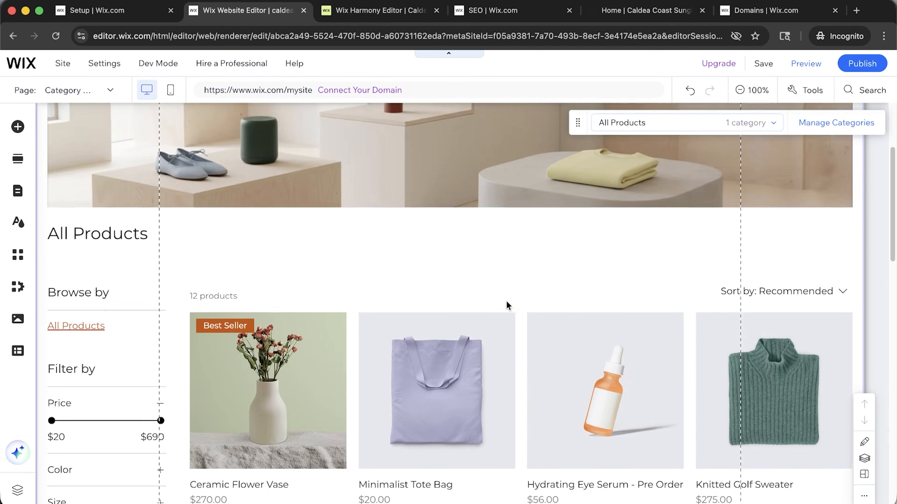
scroll(506, 300, down, 3)
scroll(506, 301, up, 6)
scroll(451, 221, down, 7)
scroll(451, 220, down, 15)
scroll(451, 221, up, 10)
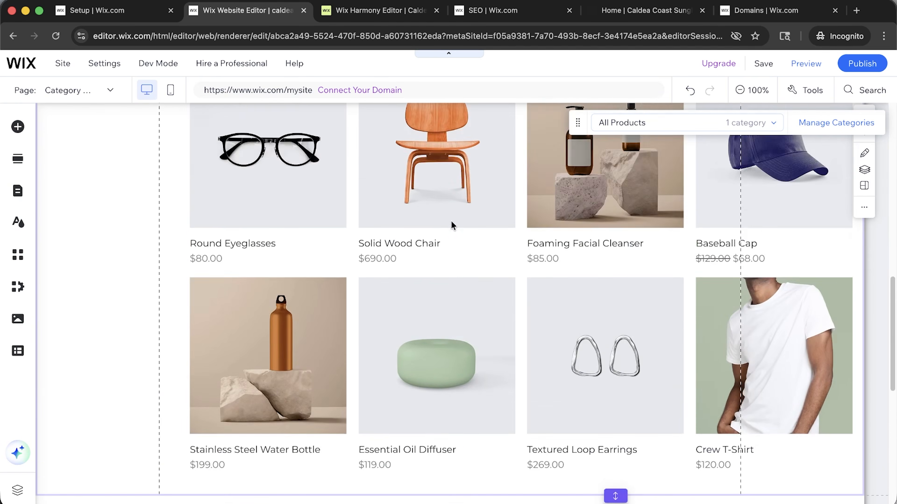
scroll(451, 221, down, 2)
scroll(451, 220, up, 10)
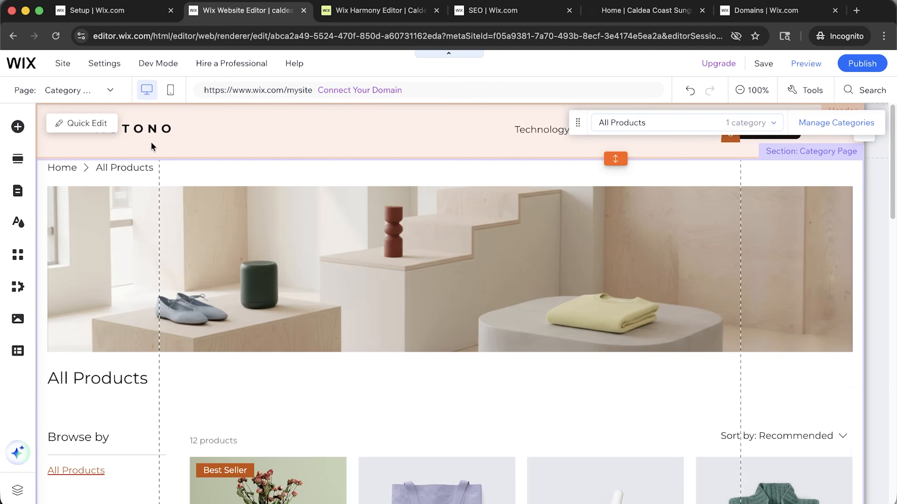
- Move the telephone text in the footer slightly closer to the Technology link
scroll(320, 368, down, 15)
mouse_move(279, 348)
mouse_down()
mouse_move(310, 351)
mouse_move(289, 354)
mouse_up()
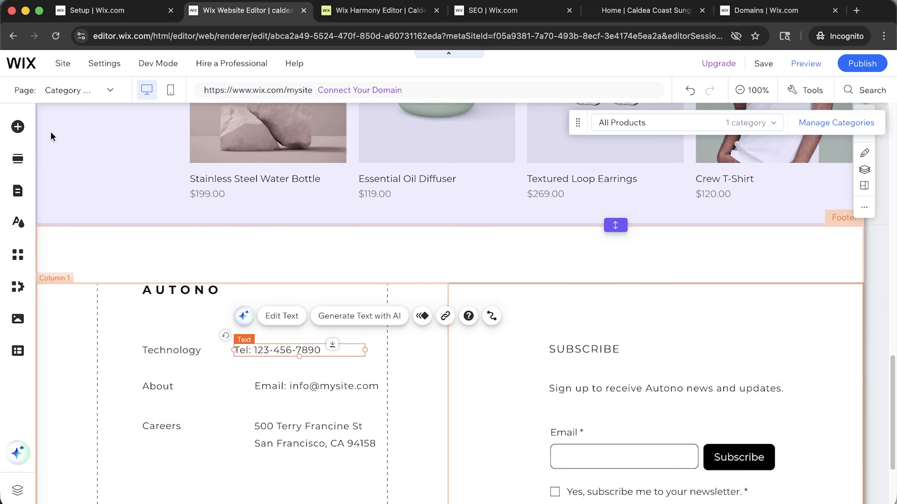
- Browse the video and button elements and add a themed button between the footer's email and address lines
click(17, 128)
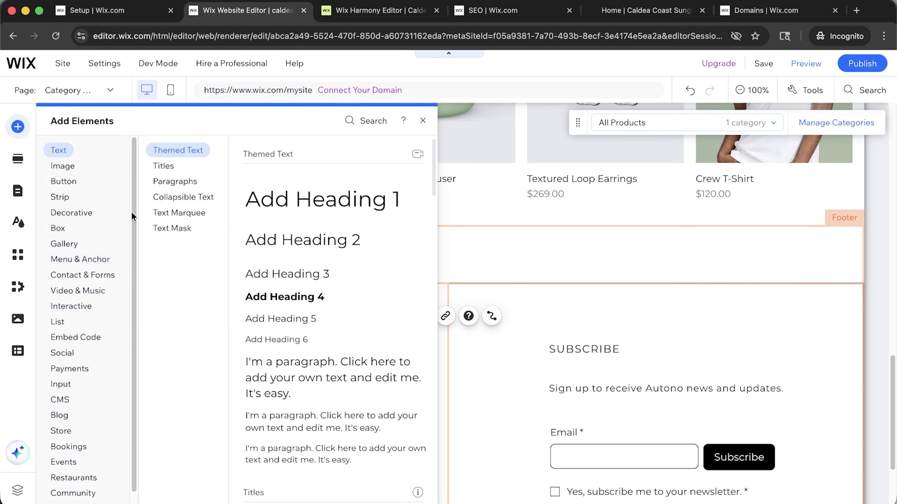
click(105, 275)
scroll(104, 275, down, 1)
click(102, 276)
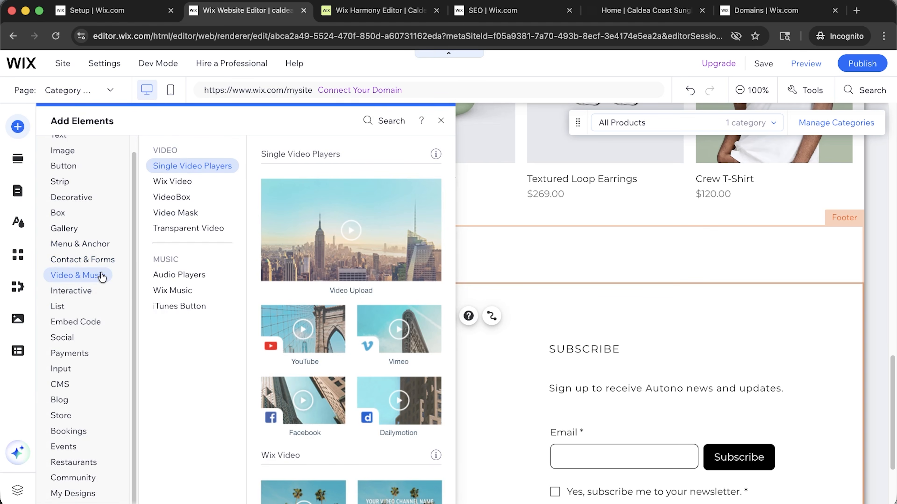
click(81, 166)
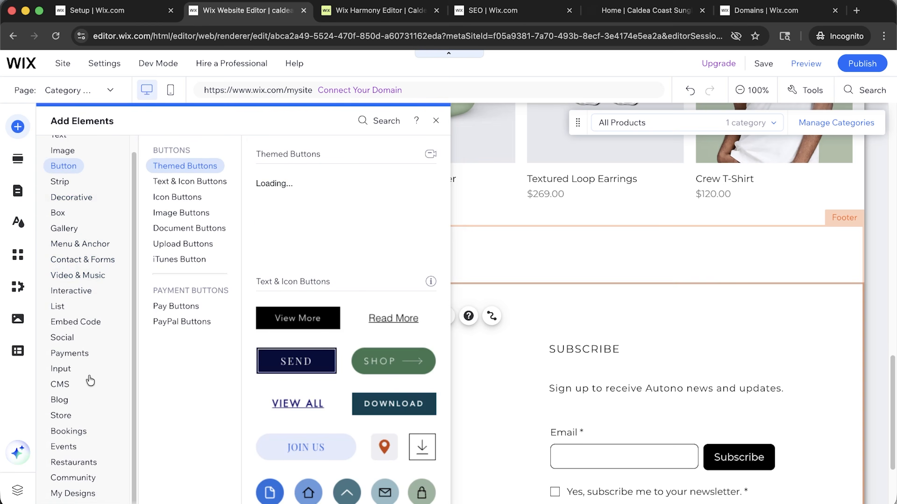
scroll(82, 310, up, 1)
click(82, 306)
click(66, 181)
drag(283, 188, 281, 403)
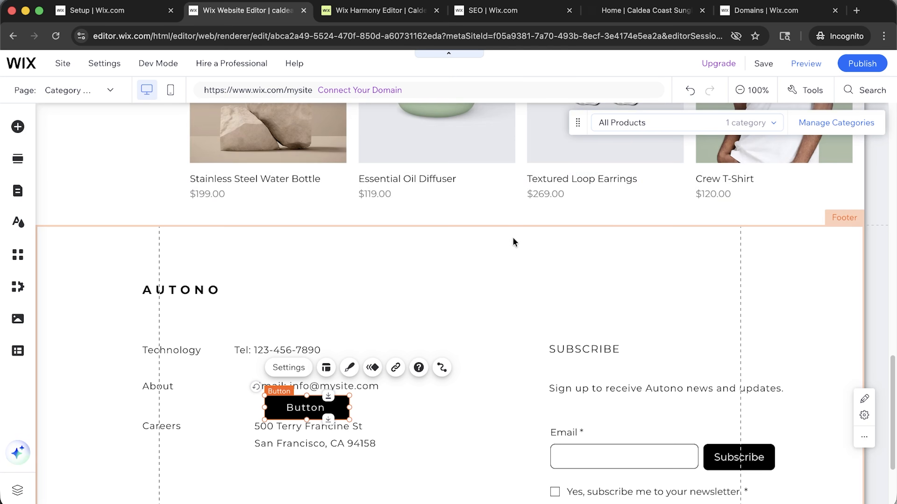
- Examine the site's store pages, the full page list and the site menu items
mouse_move(466, 226)
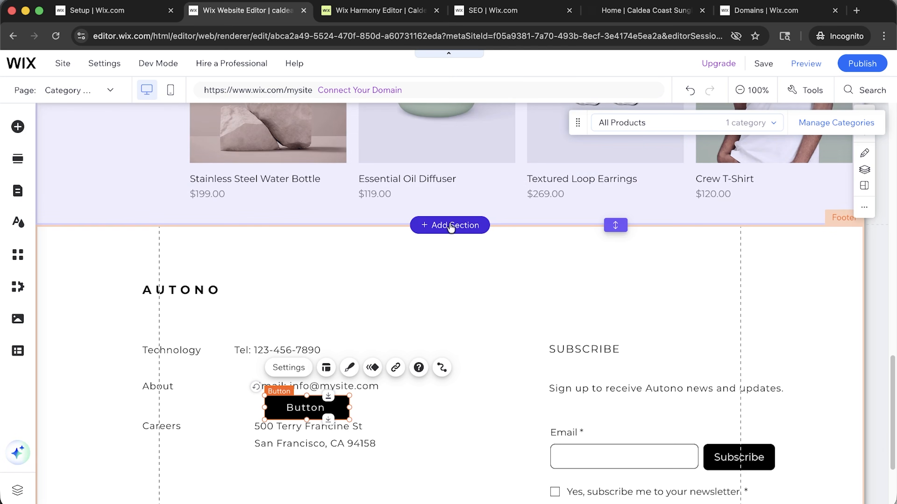
click(17, 191)
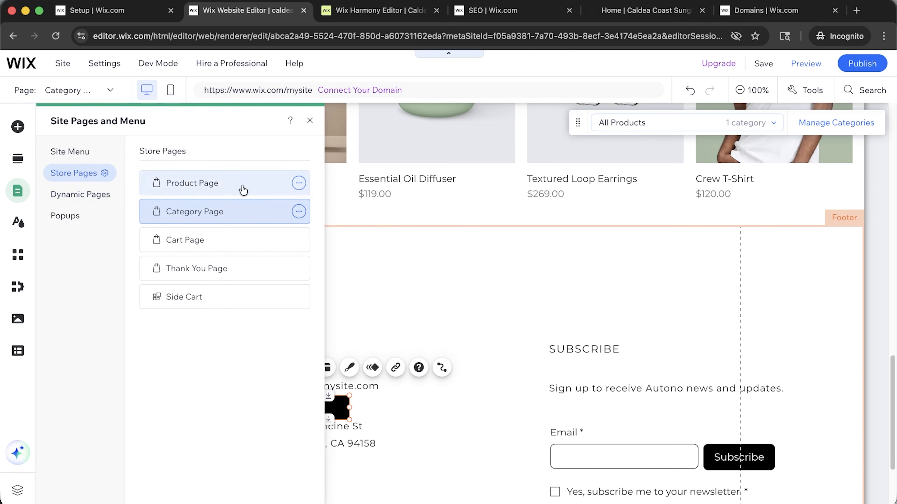
click(91, 90)
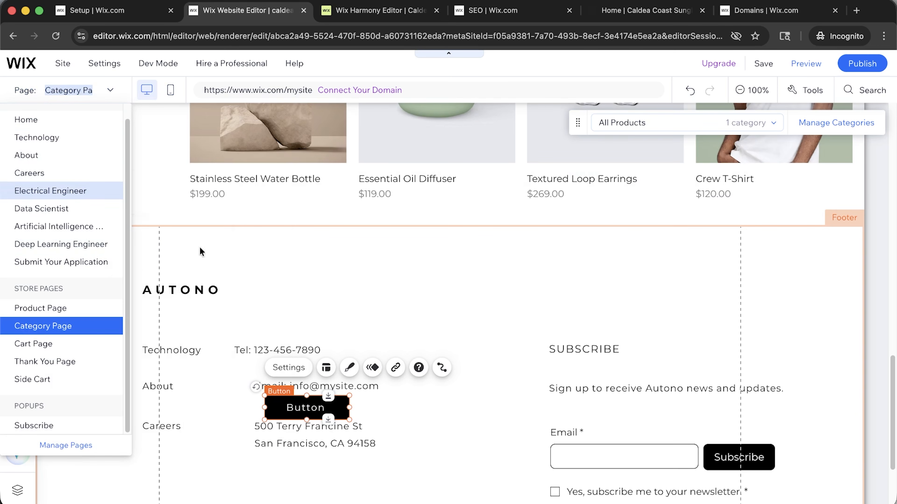
click(233, 271)
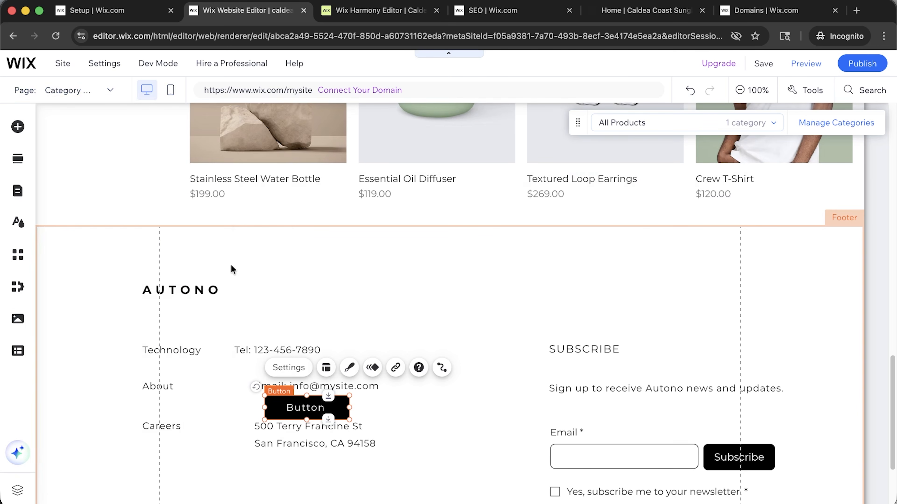
click(18, 193)
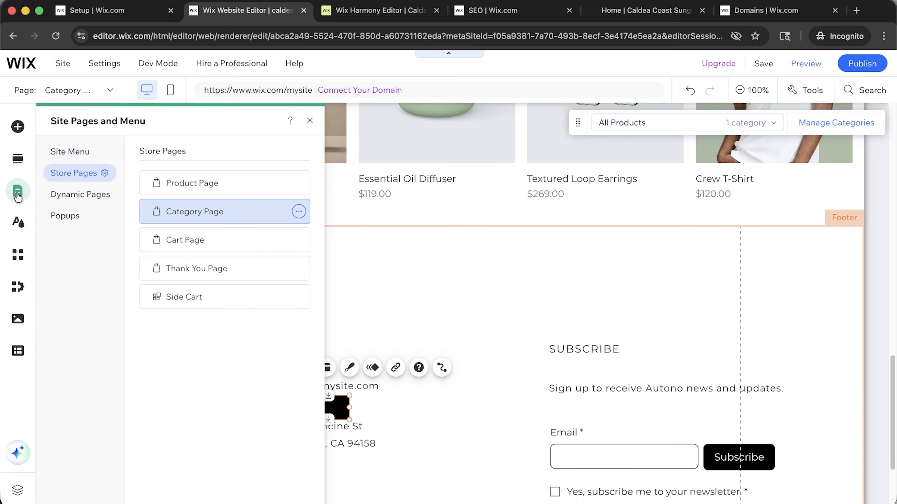
click(78, 154)
scroll(514, 233, up, 10)
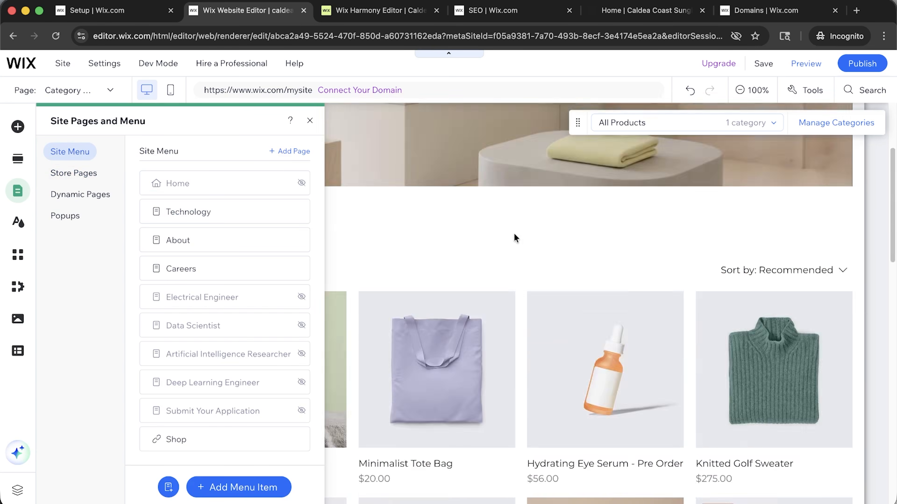
- Switch from the category page to the Home page for editing
click(113, 91)
click(240, 152)
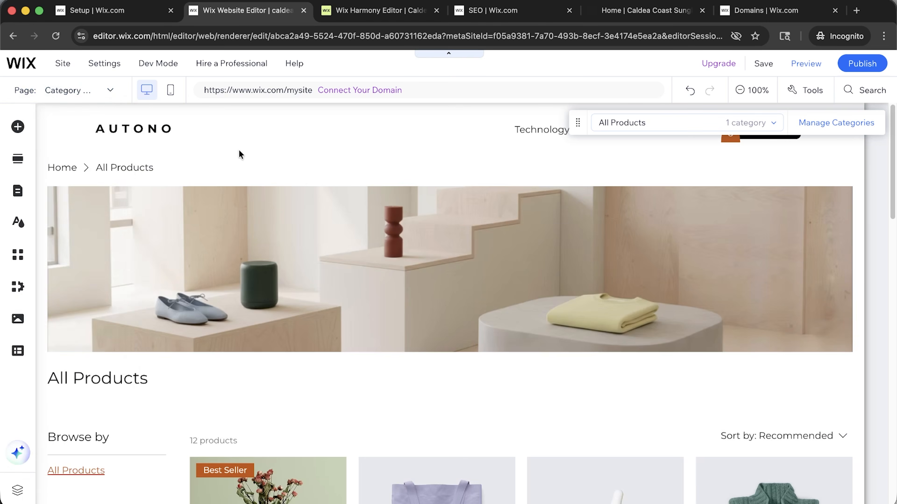
click(112, 90)
click(56, 133)
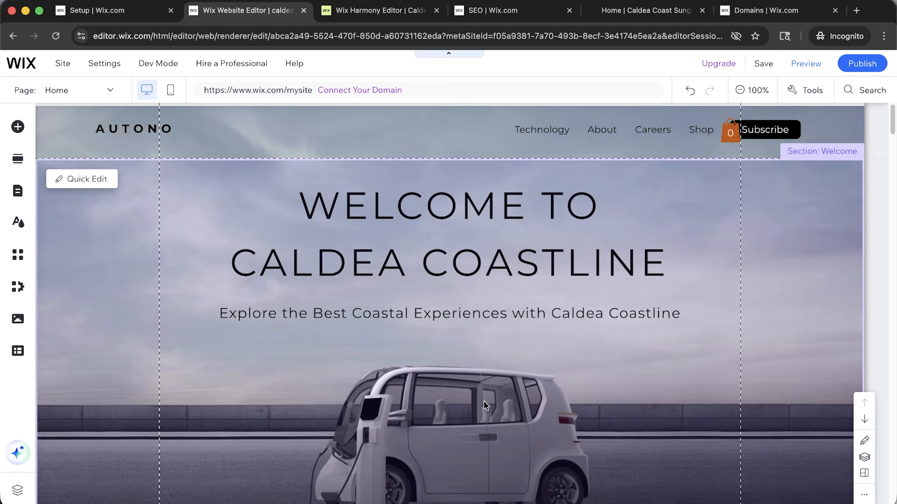
- Move the About page above Technology in the site menu and hide the Careers page from the menu
click(18, 191)
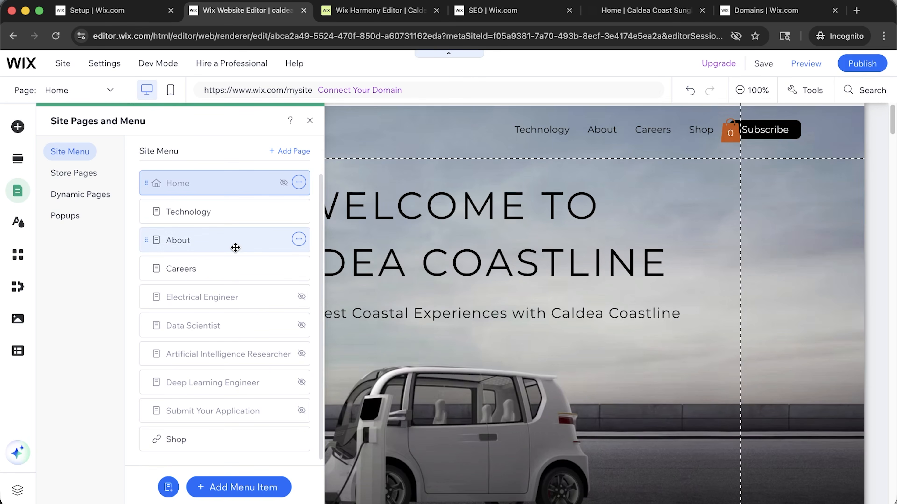
drag(259, 245, 257, 220)
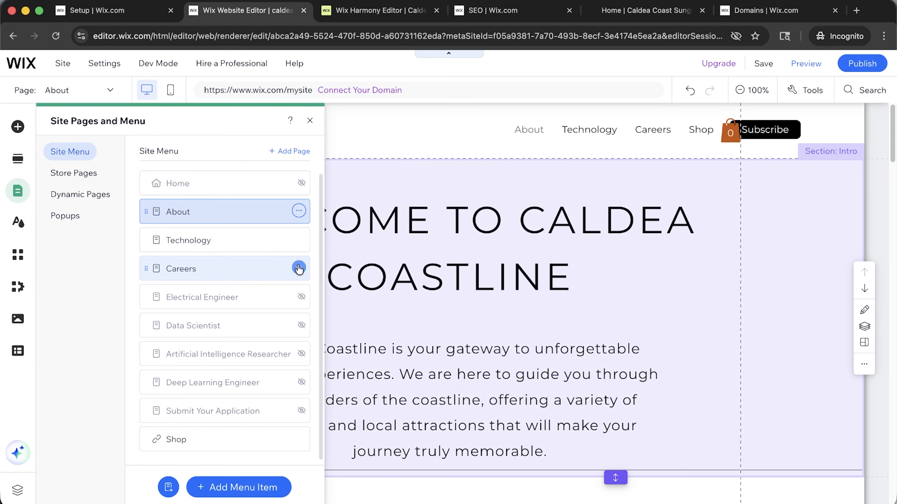
click(298, 268)
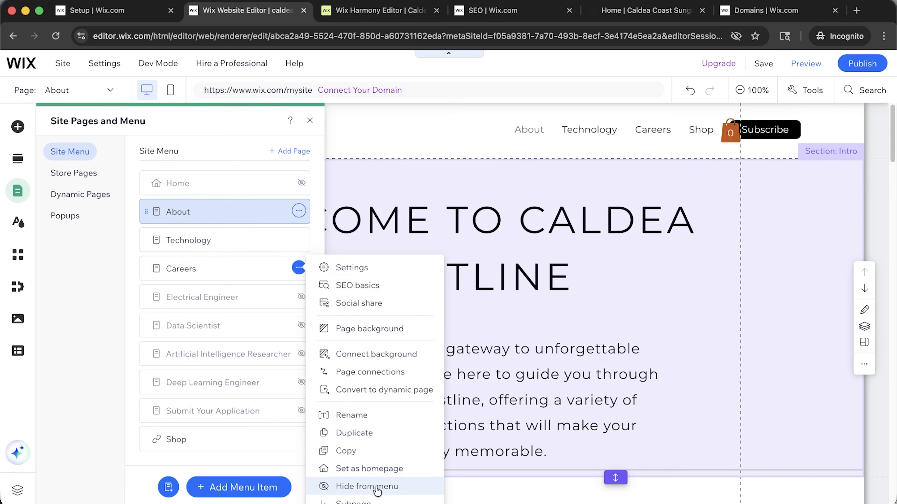
click(367, 487)
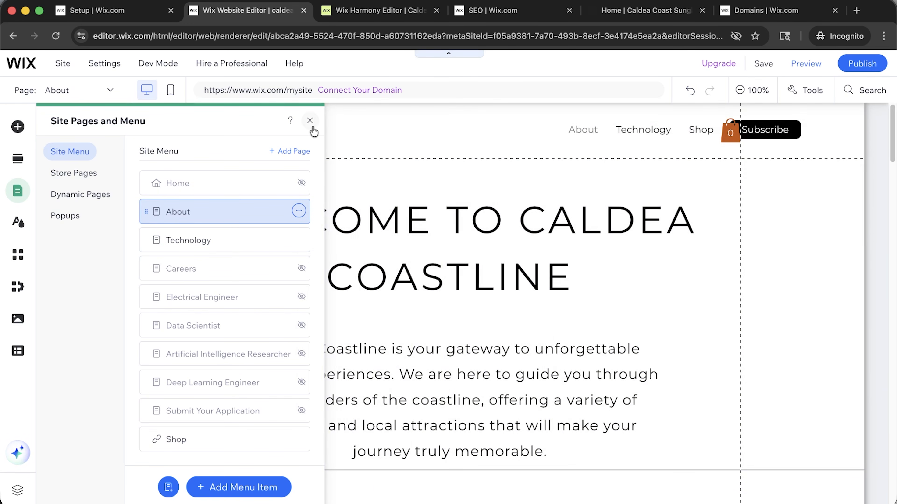
- View the site design theme settings and the Wix App Market
click(17, 224)
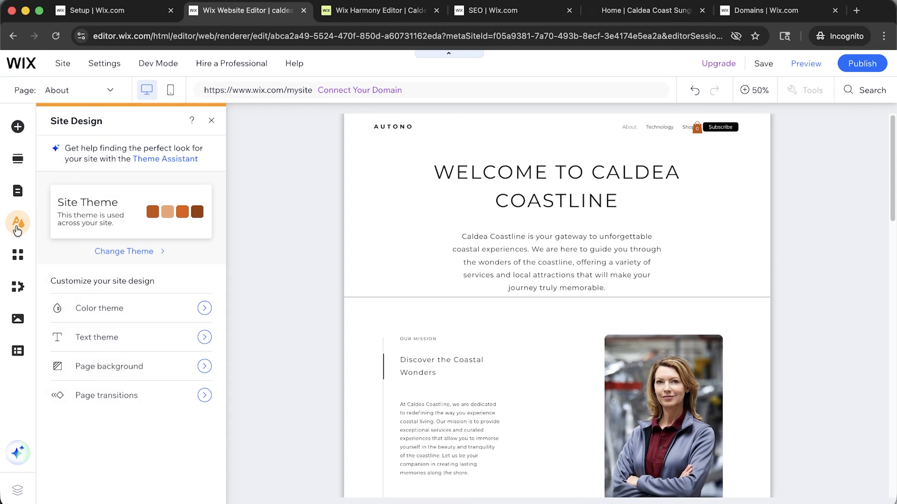
click(18, 260)
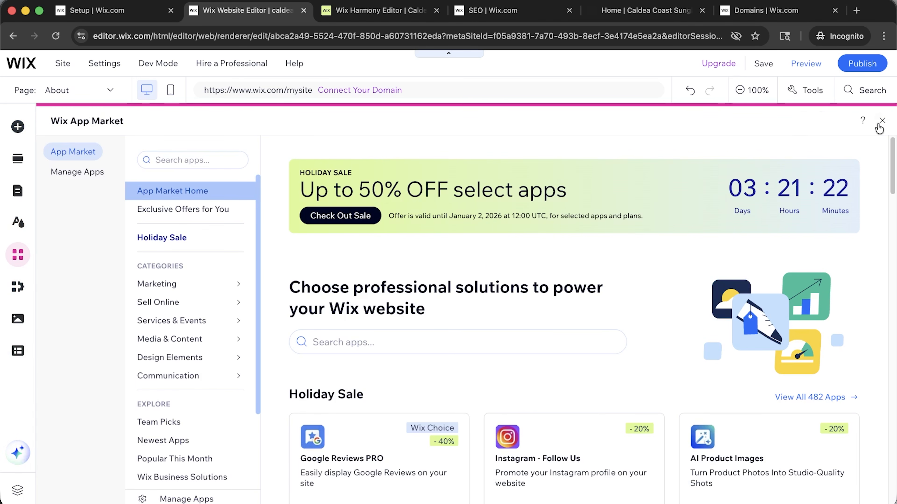
- Close the App Market, look over the About page and switch to the Home page for viewing
click(883, 121)
scroll(519, 290, down, 8)
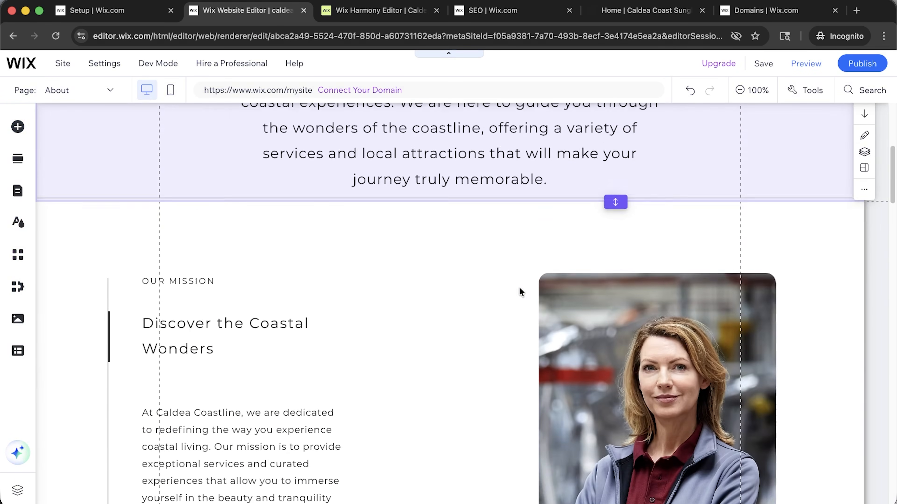
scroll(519, 291, down, 6)
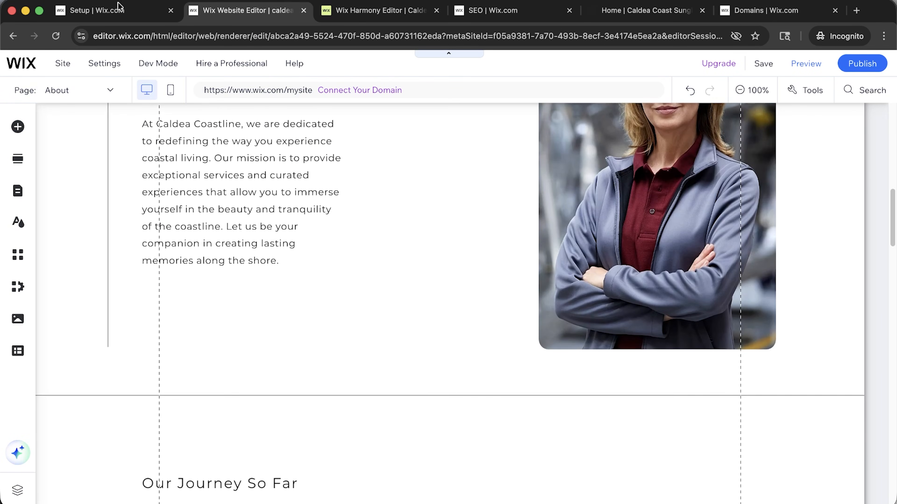
click(104, 86)
click(68, 133)
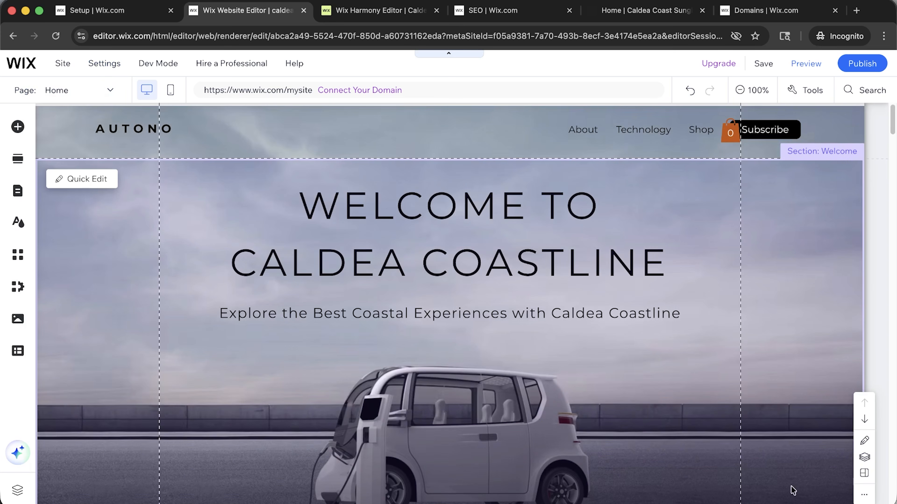
scroll(472, 327, down, 10)
scroll(471, 327, up, 15)
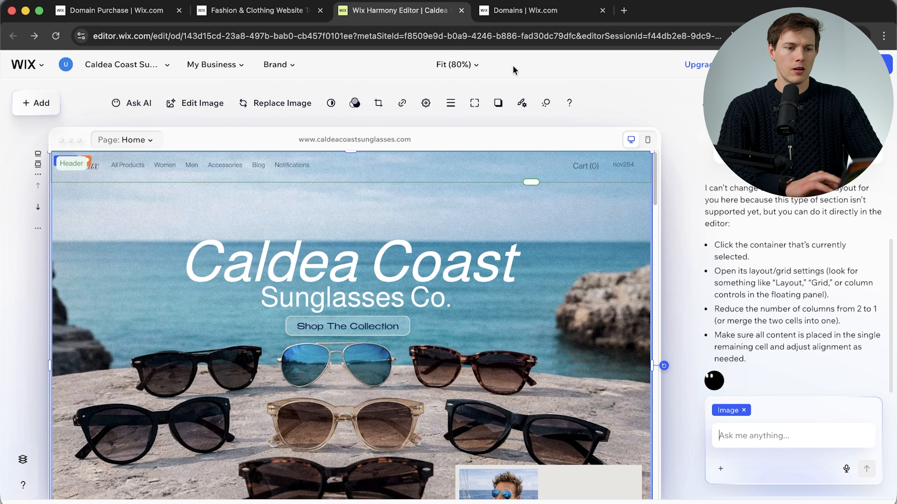
- Set the Wix Harmony canvas zoom to 50% and look over the Home page's sections
click(465, 67)
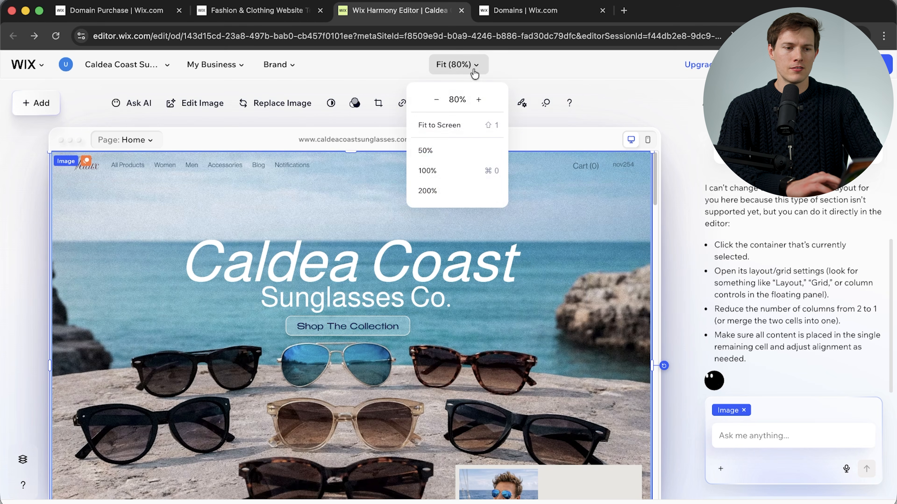
click(449, 151)
scroll(362, 359, down, 5)
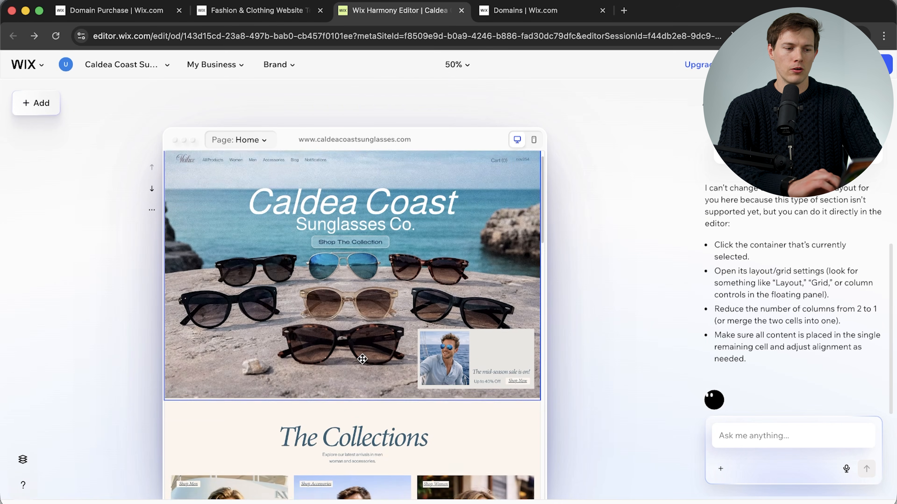
scroll(367, 332, up, 4)
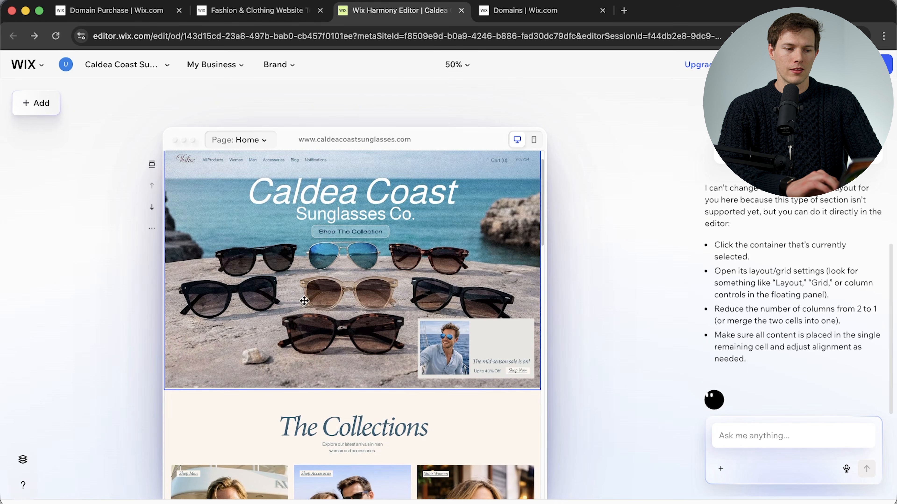
- Try moving the hero section down one place on the Home page and undo the move
click(152, 206)
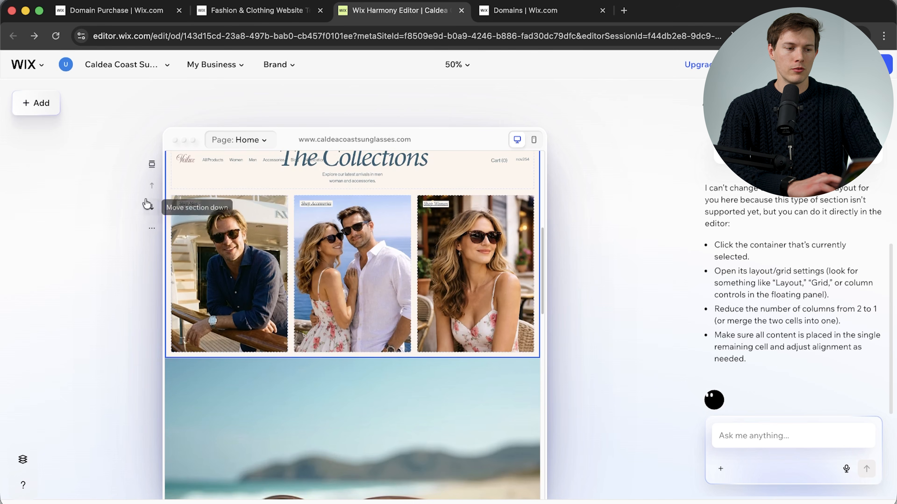
scroll(205, 358, down, 10)
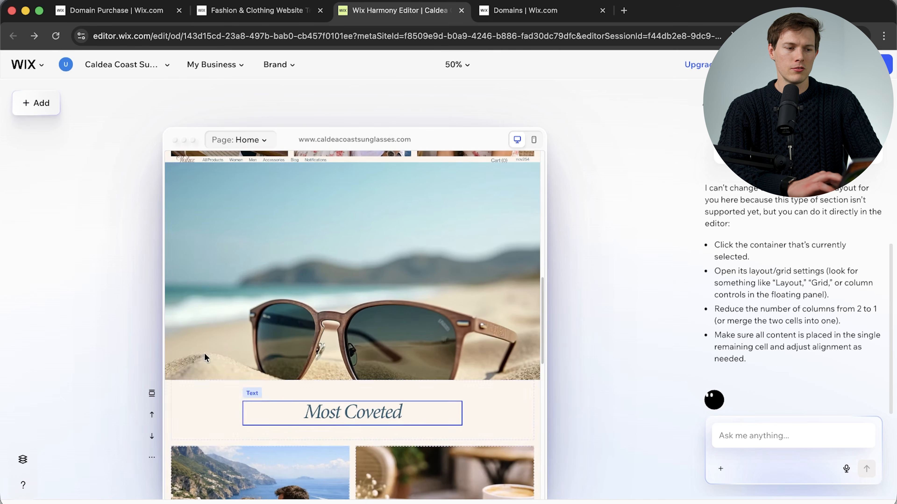
key(super+z)
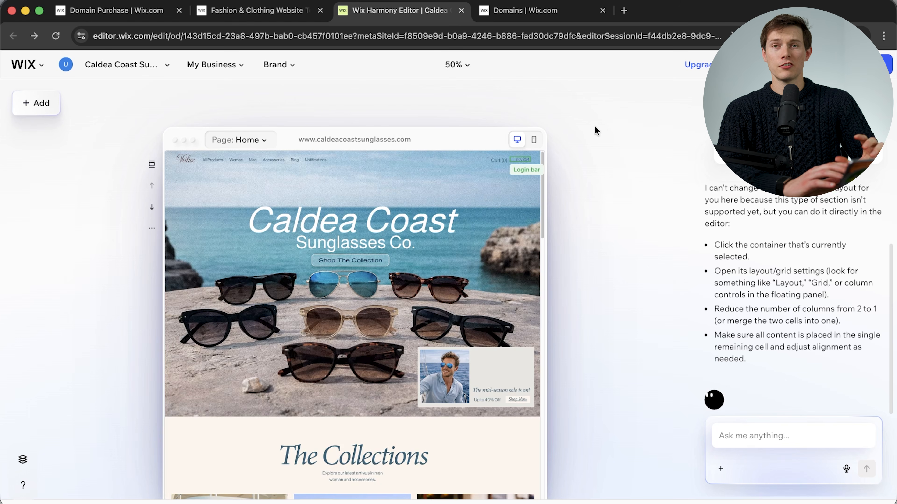
- Try moving the Summer Collection section below Most Coveted, and return it to its place above that section
scroll(395, 306, down, 15)
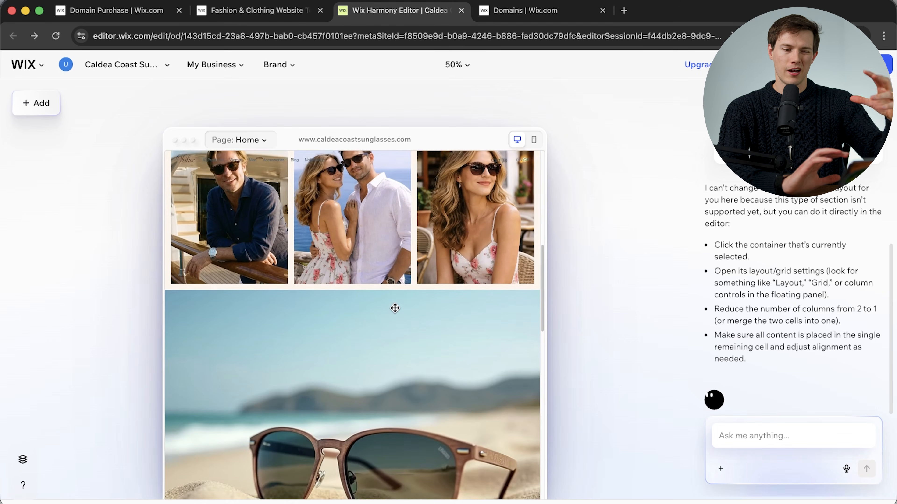
scroll(394, 308, down, 8)
scroll(394, 307, up, 6)
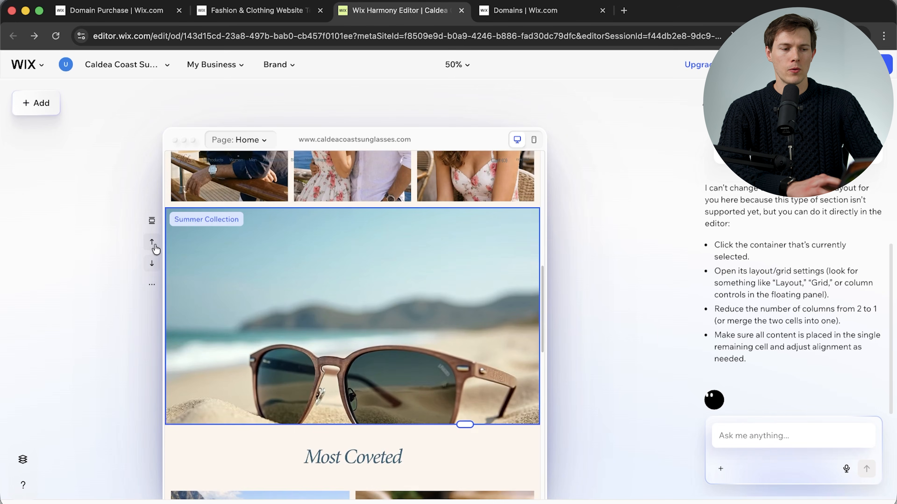
click(151, 264)
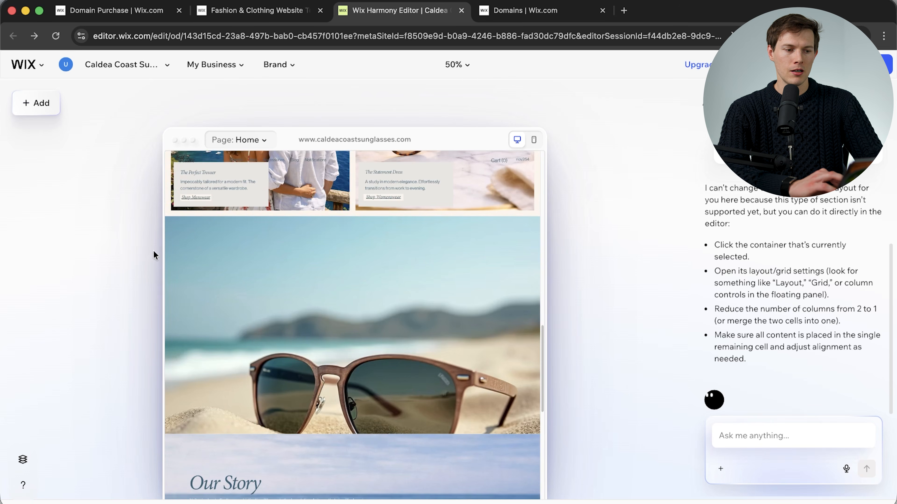
click(151, 253)
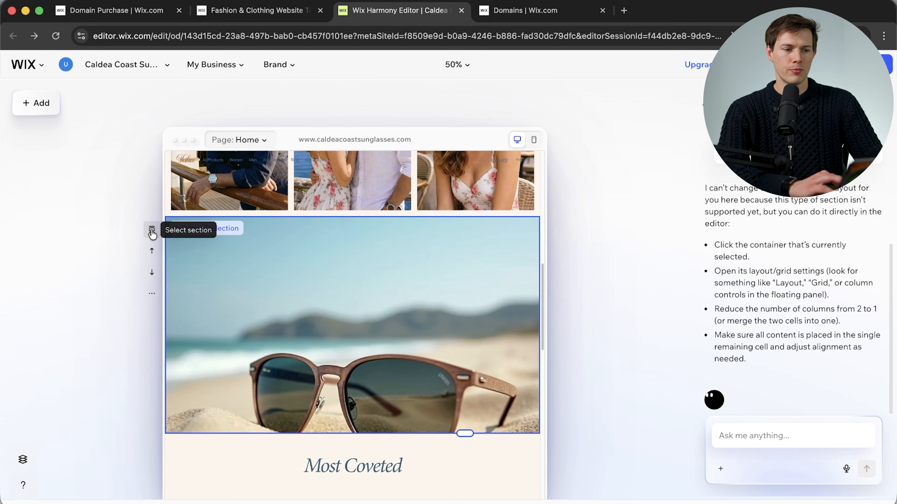
- Select the Summer Collection section and view its additional section actions, such as duplicate and delete
click(152, 231)
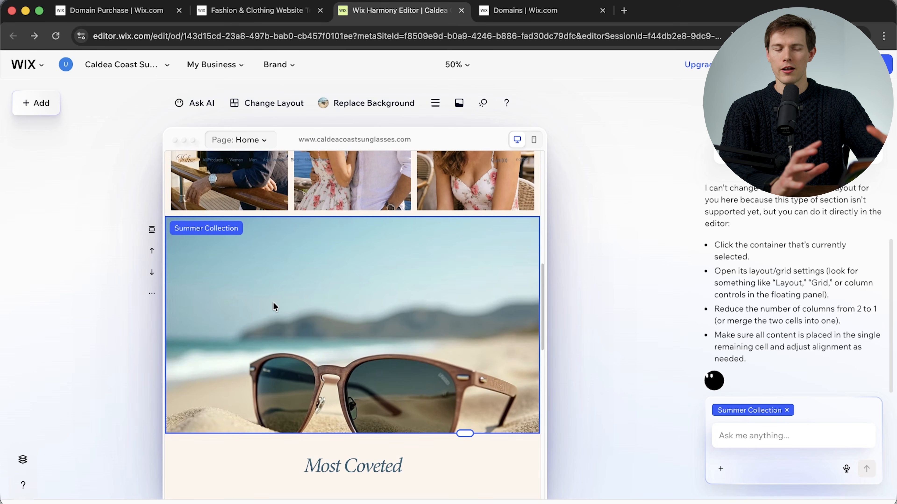
click(152, 293)
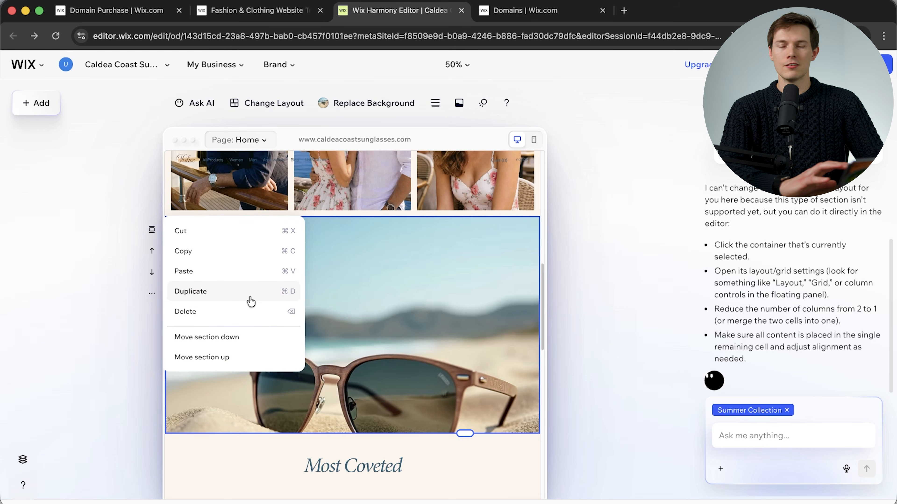
click(88, 309)
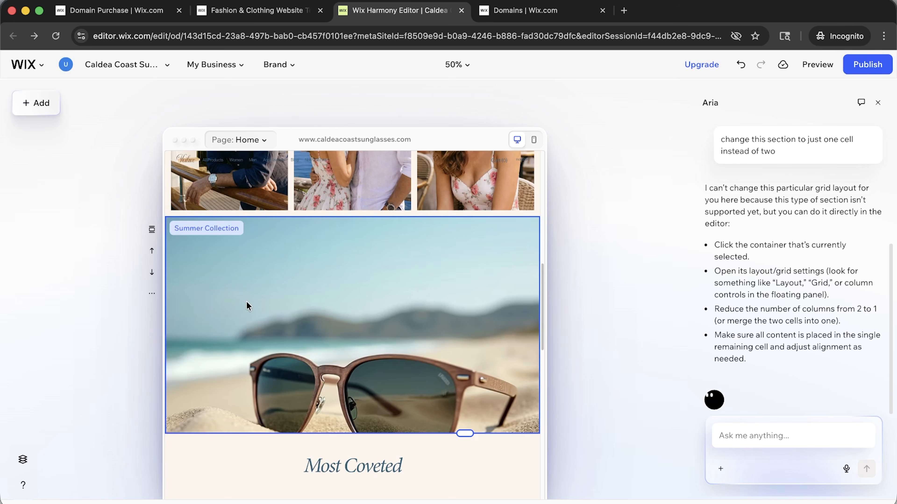
- Set the canvas zoom to Fit to Screen and return to the hero section of the Home page
click(459, 65)
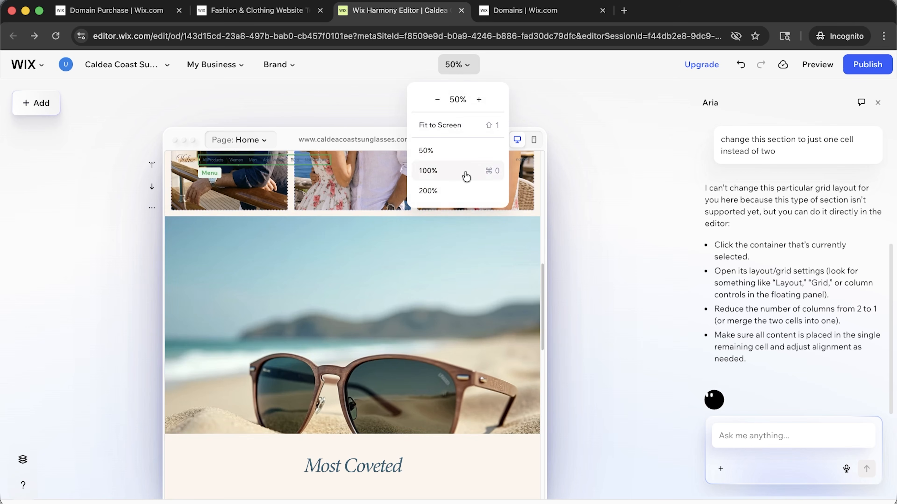
click(458, 127)
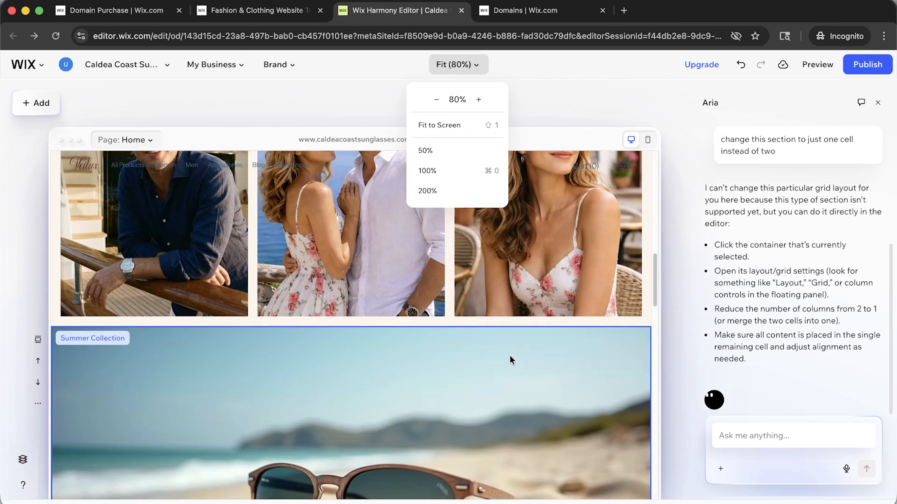
scroll(511, 360, up, 5)
click(588, 92)
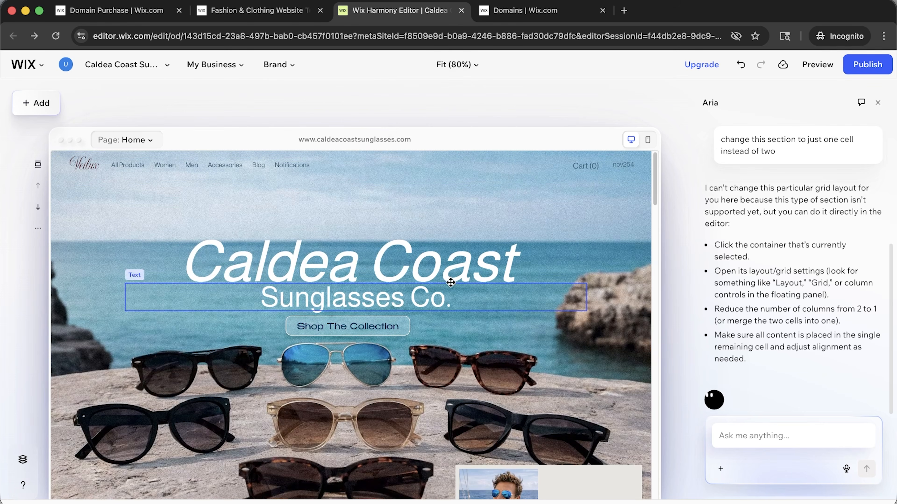
- Switch the editor to the mobile view and examine how the Home page's sections are laid out
click(648, 142)
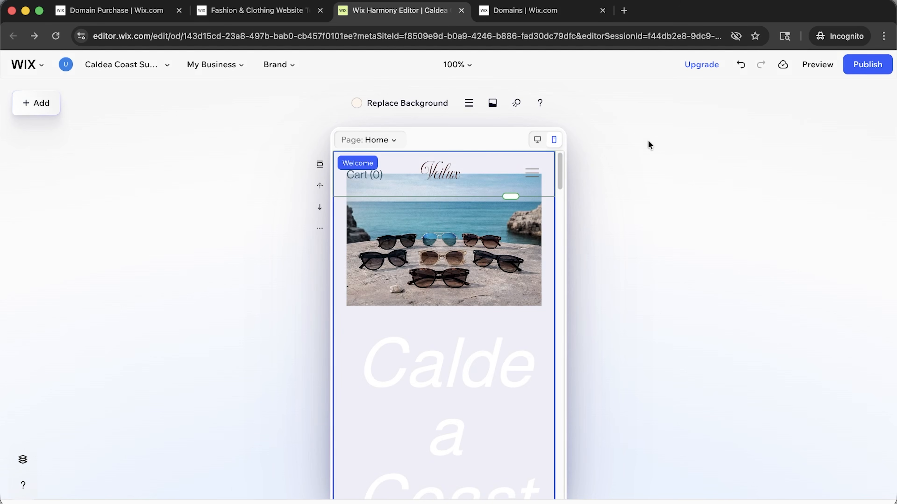
scroll(613, 231, down, 10)
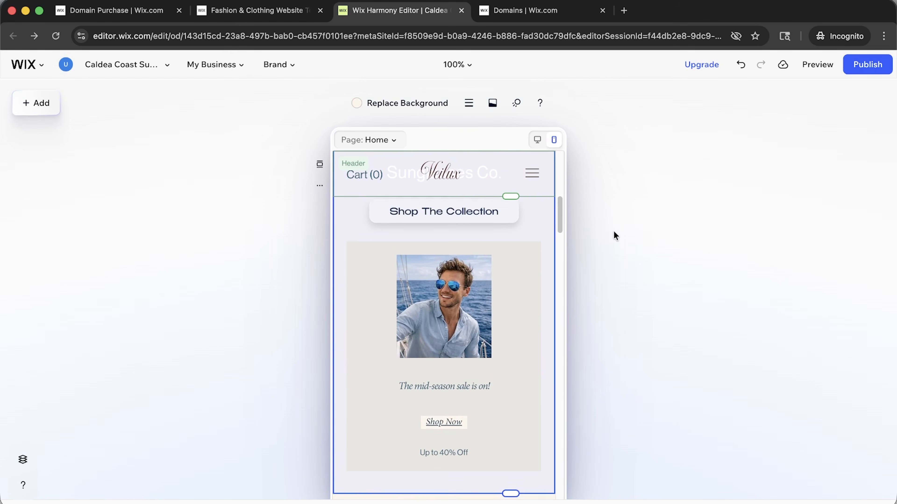
scroll(612, 231, down, 1)
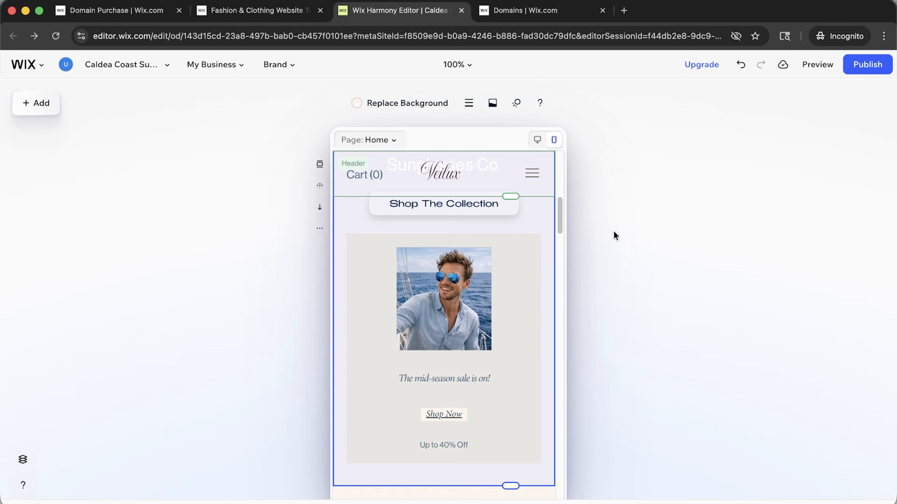
scroll(455, 314, down, 8)
scroll(457, 319, down, 5)
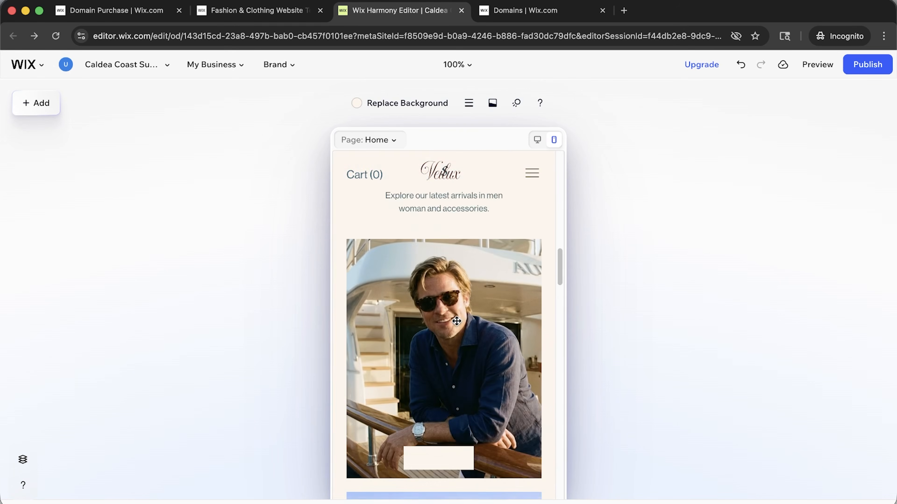
- Widen The Collections heading's text box in the mobile layout so the heading fits on one line
scroll(456, 318, up, 4)
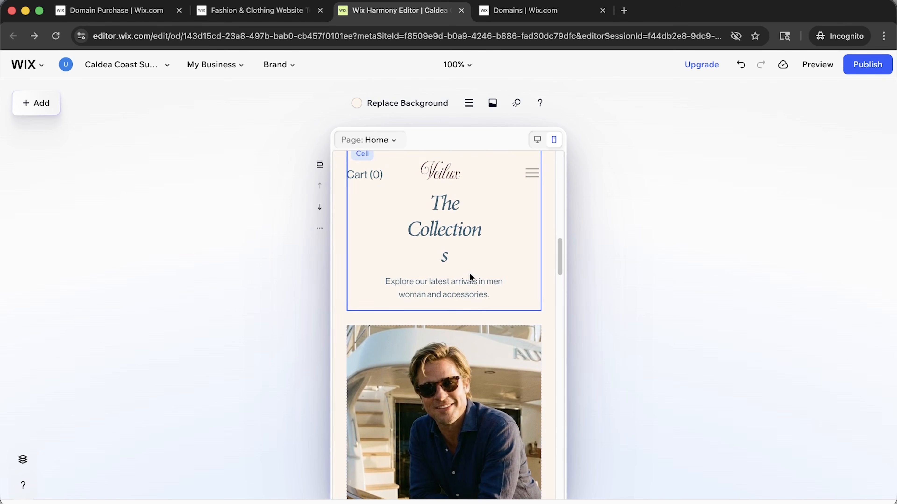
scroll(470, 276, up, 2)
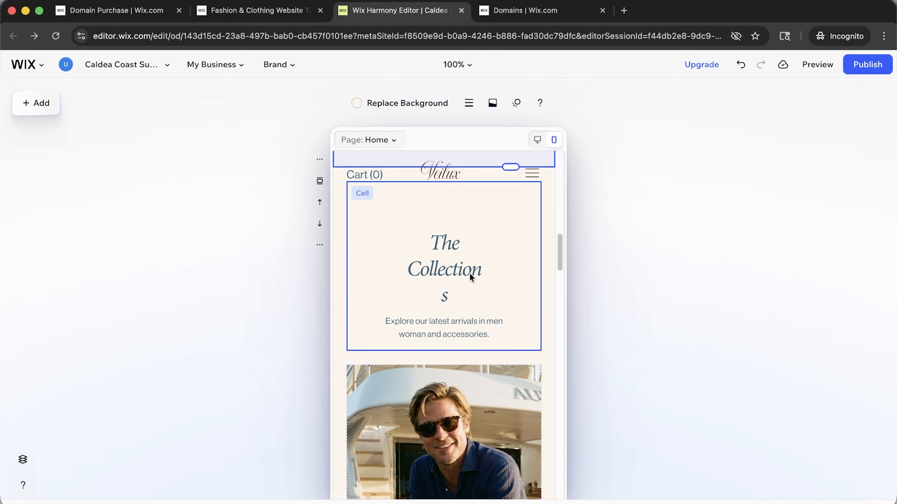
click(452, 281)
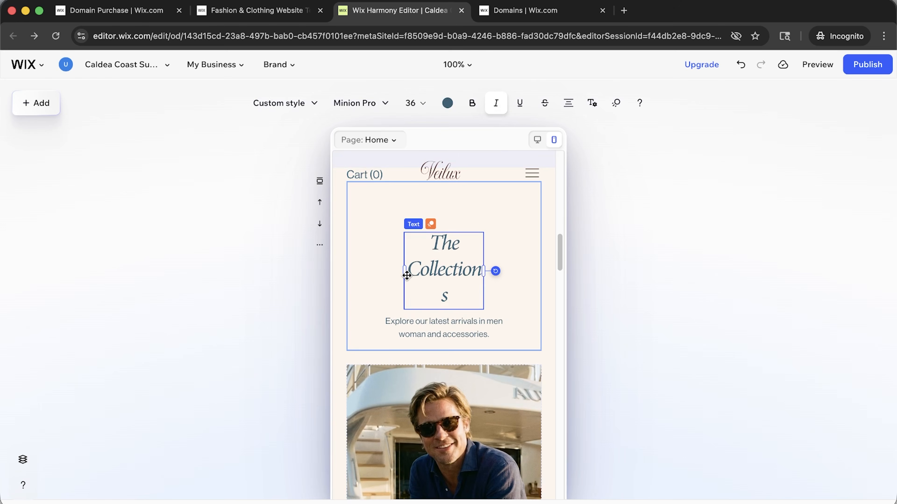
drag(405, 272, 369, 273)
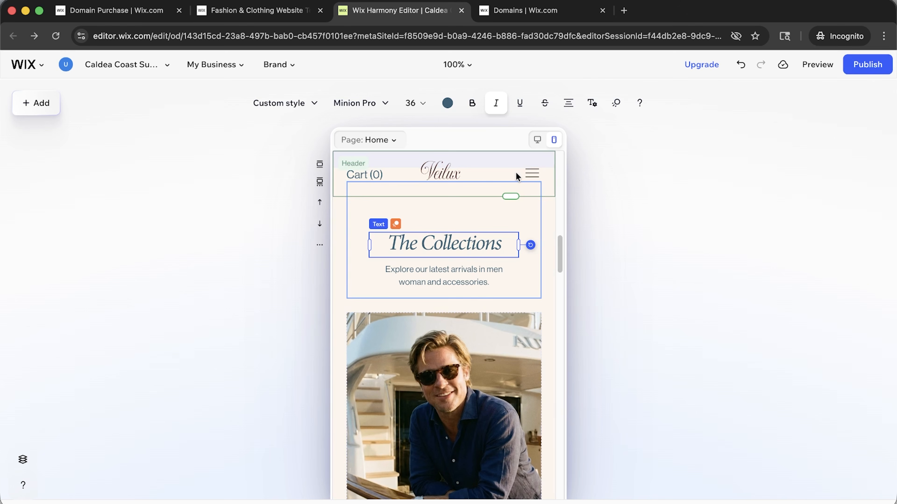
- Enlarge the hero image in the mobile layout to fill the hero section behind the title and button
scroll(509, 265, down, 8)
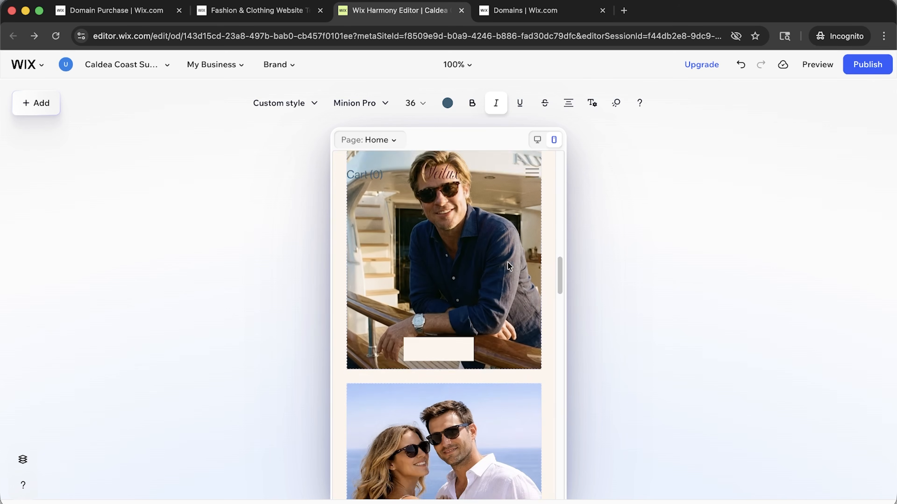
scroll(509, 266, up, 15)
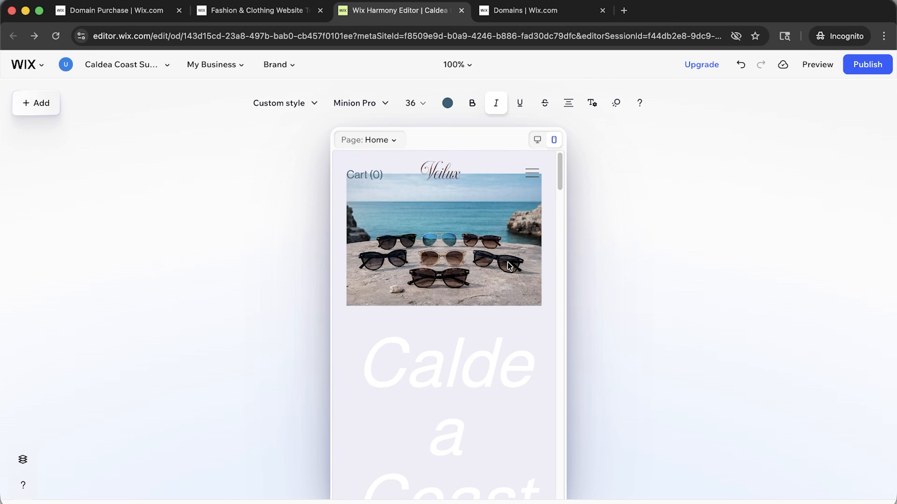
click(508, 265)
drag(540, 304, 559, 454)
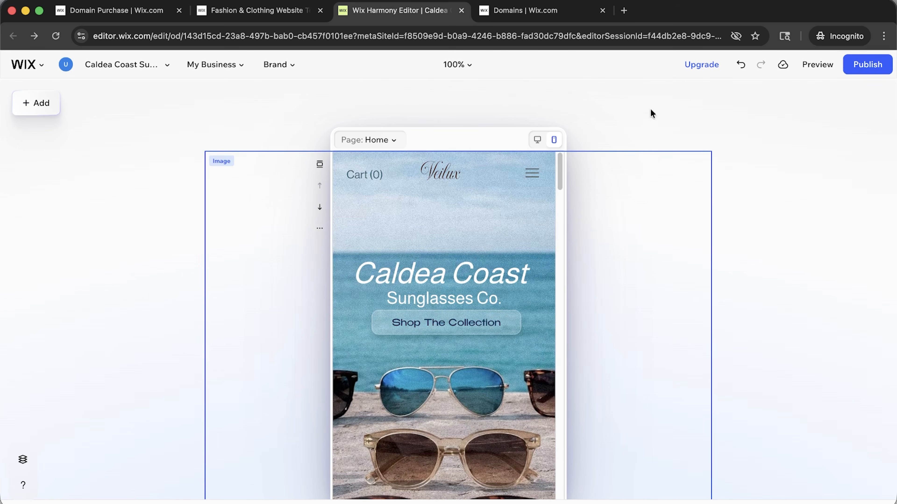
- Switch the editor back to the desktop view, check the Home page and publish the updated site
click(537, 140)
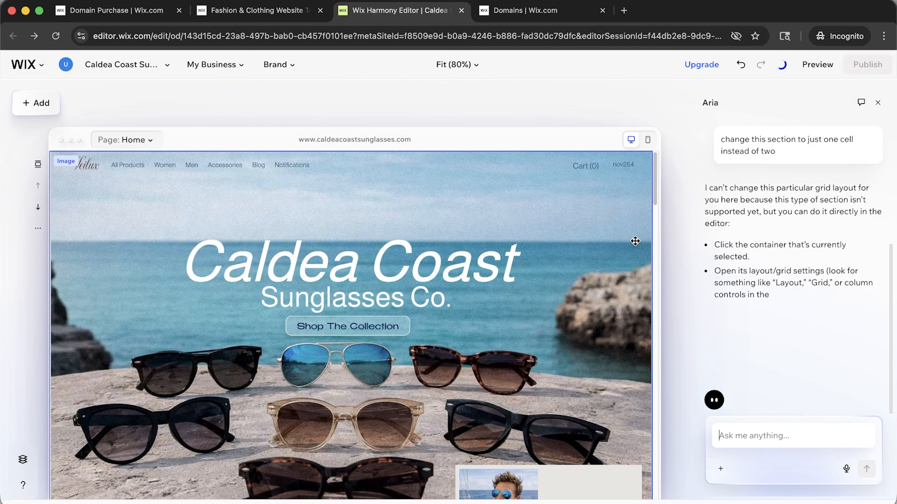
scroll(635, 241, down, 15)
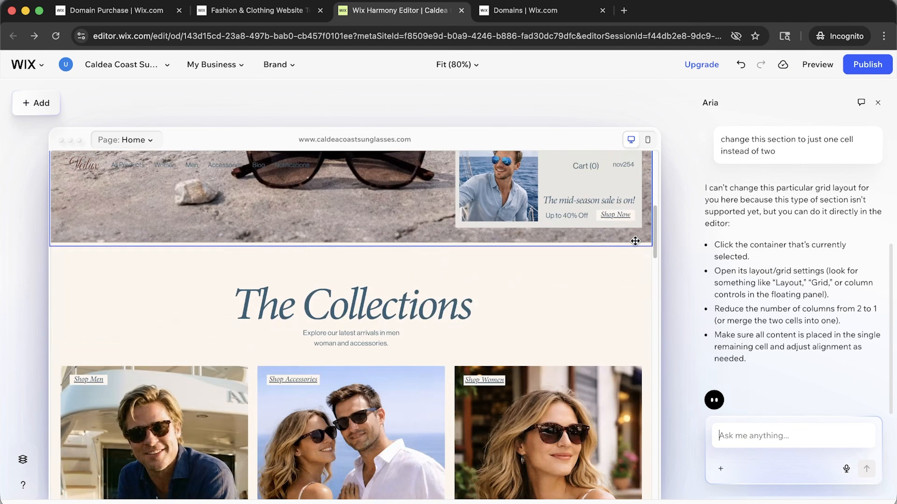
scroll(635, 242, down, 20)
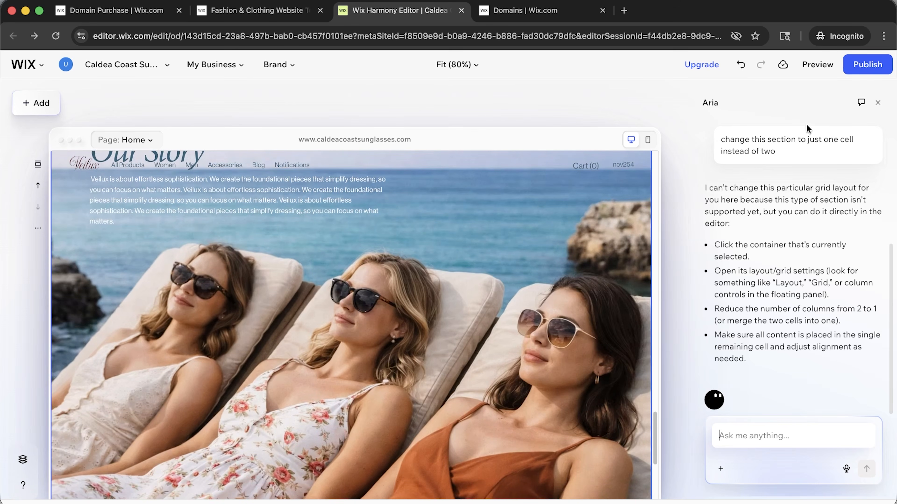
click(863, 69)
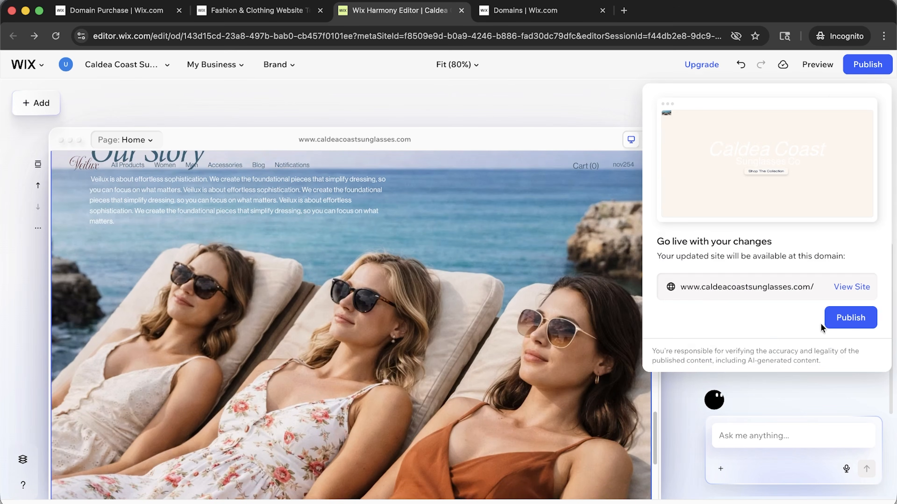
click(851, 317)
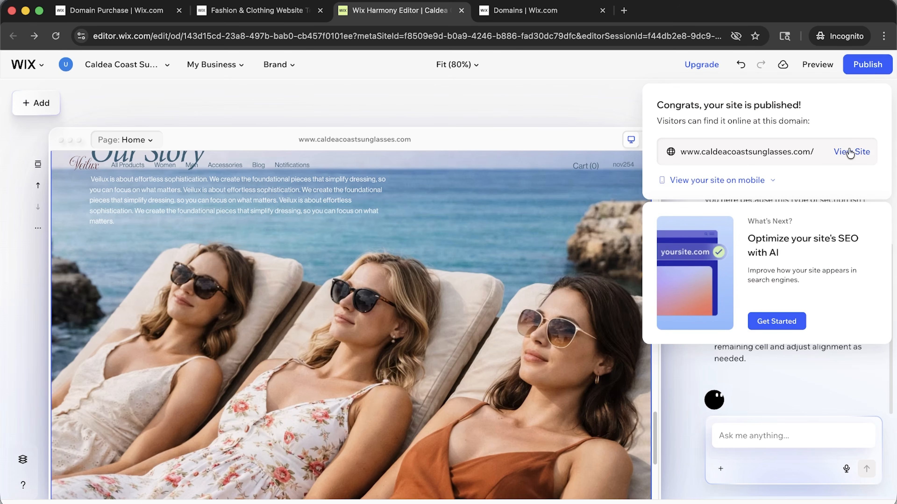
- Open the published site at caldeacoastsunglasses.com and examine the Home page from the hero section through the lower sections
click(850, 152)
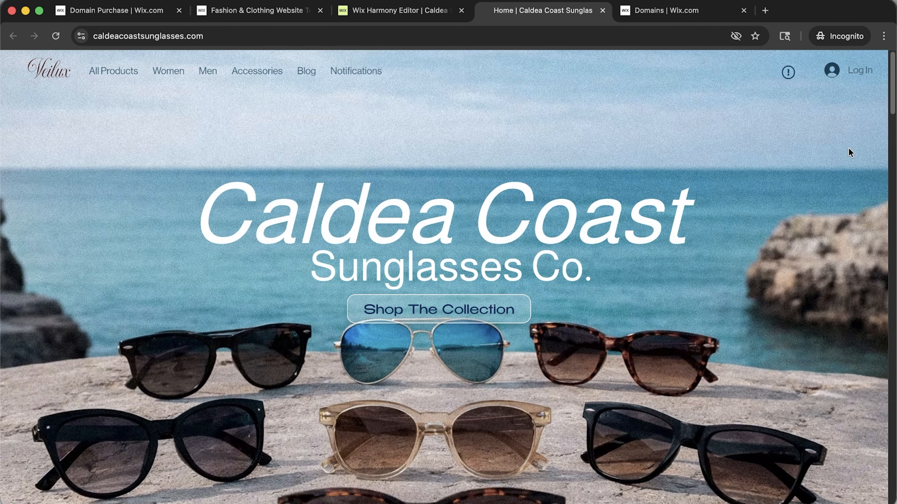
scroll(849, 149, down, 6)
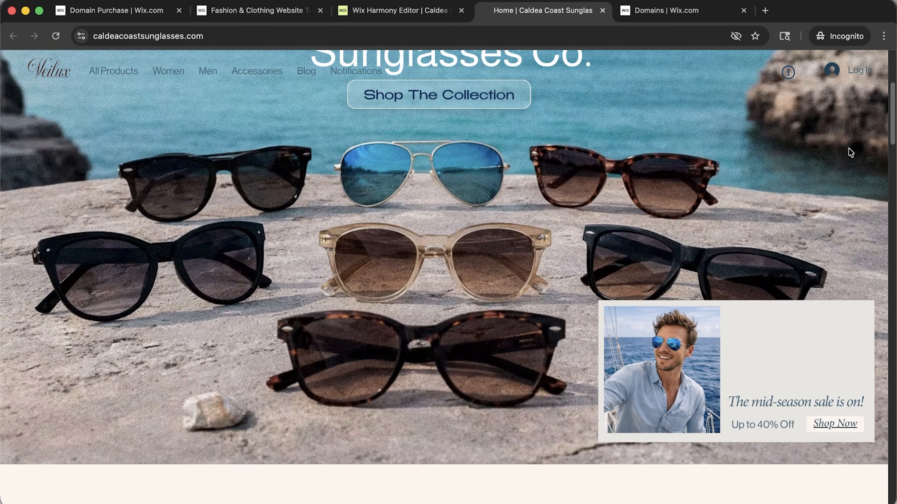
scroll(848, 148, up, 6)
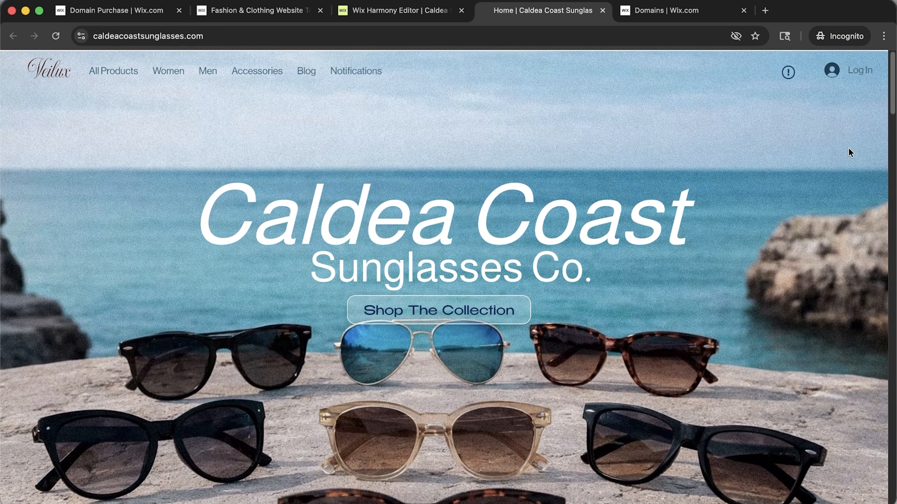
scroll(849, 148, down, 10)
scroll(848, 147, down, 15)
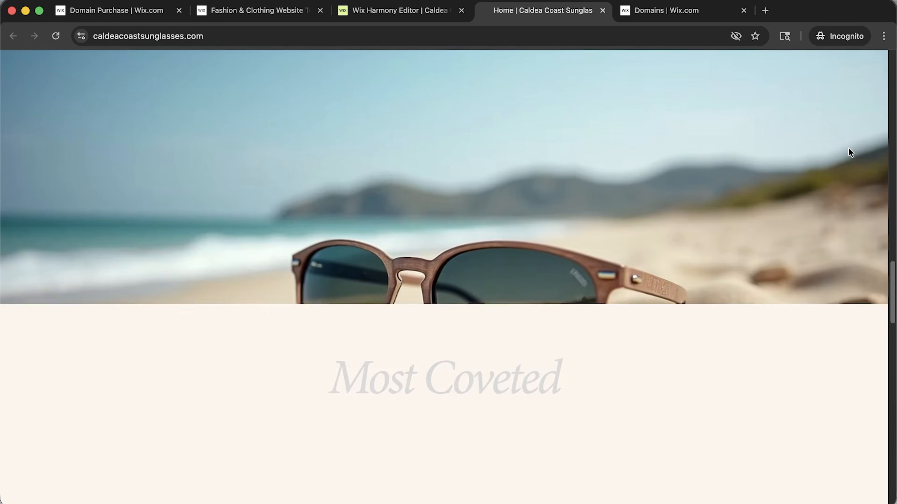
scroll(848, 148, down, 20)
scroll(848, 148, down, 8)
scroll(849, 148, up, 20)
scroll(848, 148, up, 10)
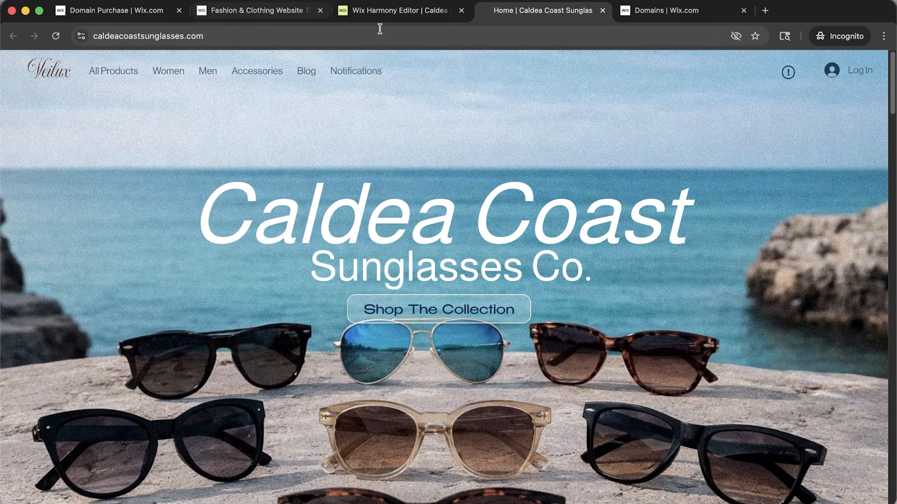
- Return to the Wix Harmony editor and open the FAQ page from the site's main pages
click(394, 18)
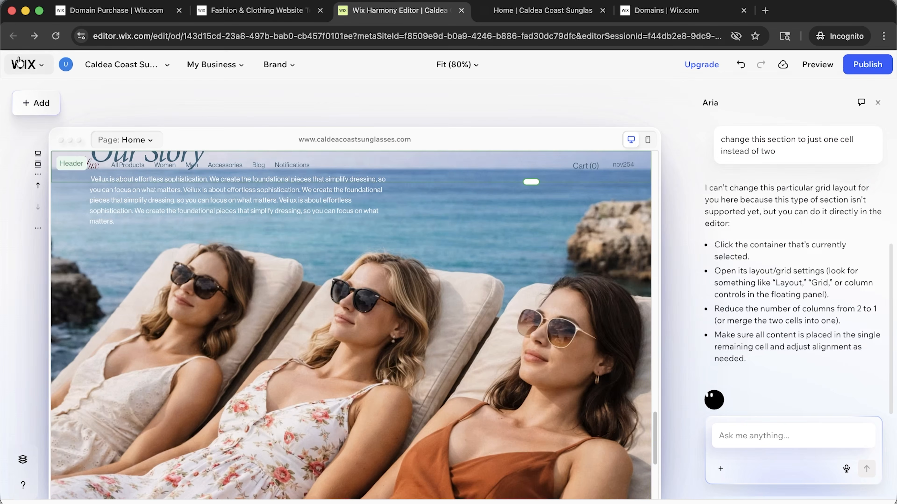
click(147, 140)
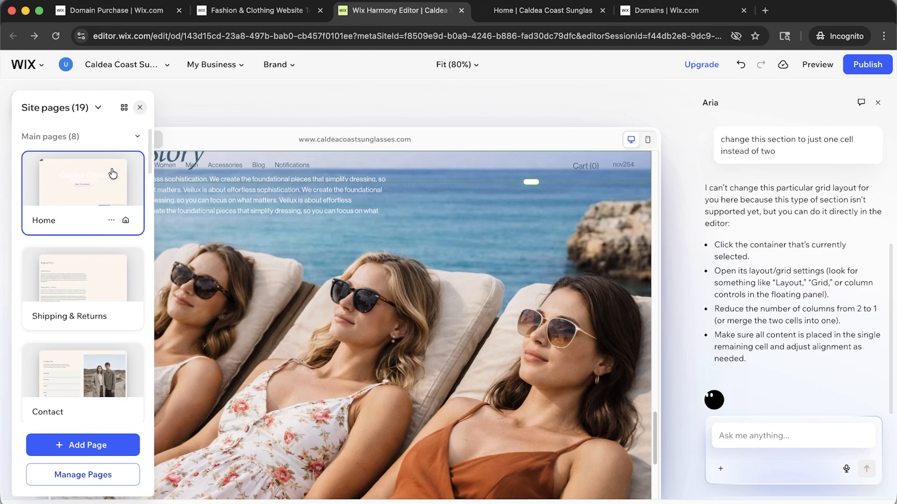
scroll(124, 240, down, 5)
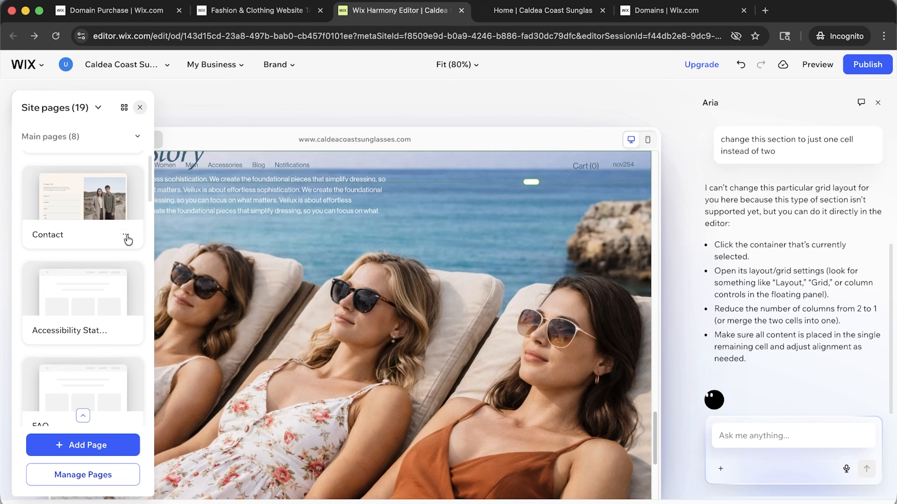
scroll(91, 278, down, 4)
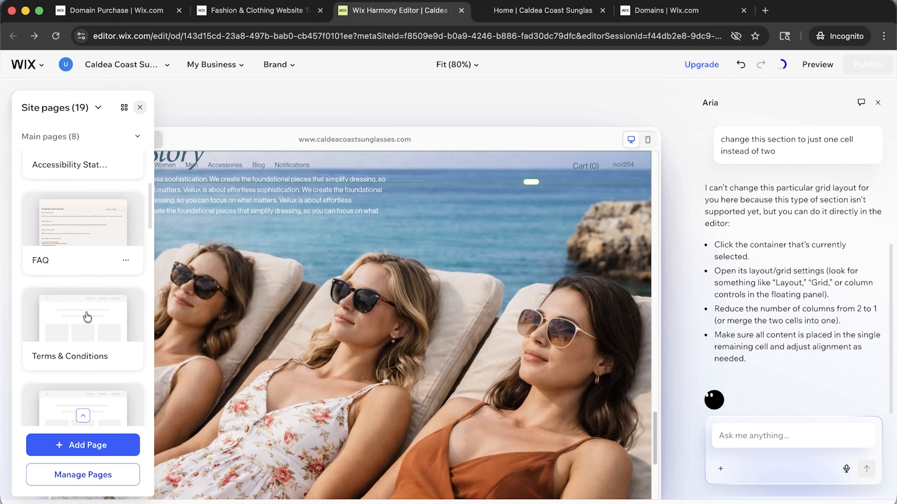
click(78, 237)
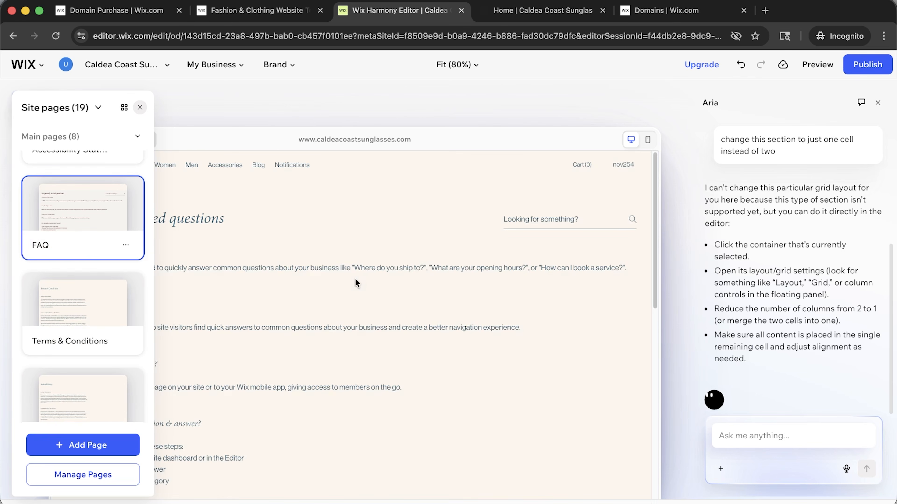
- Go to the site's dashboard and examine the claimable offers, installed apps and business solutions in Manage Apps
click(34, 73)
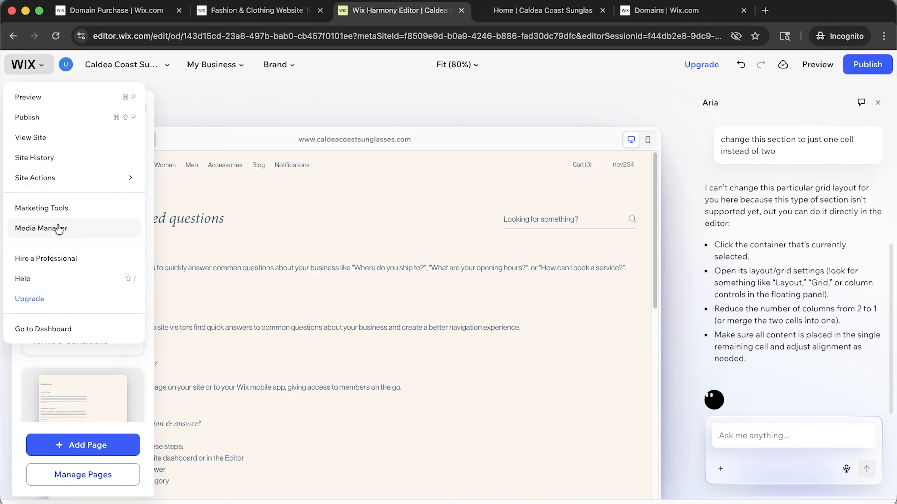
click(64, 330)
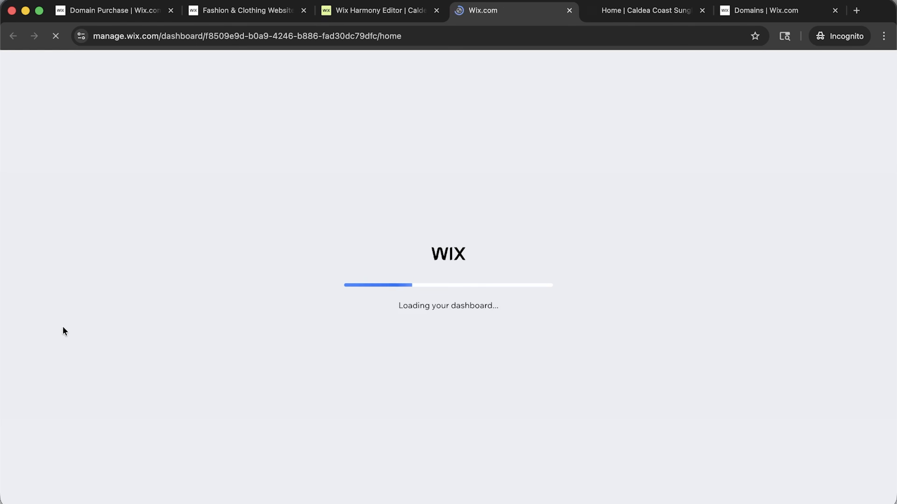
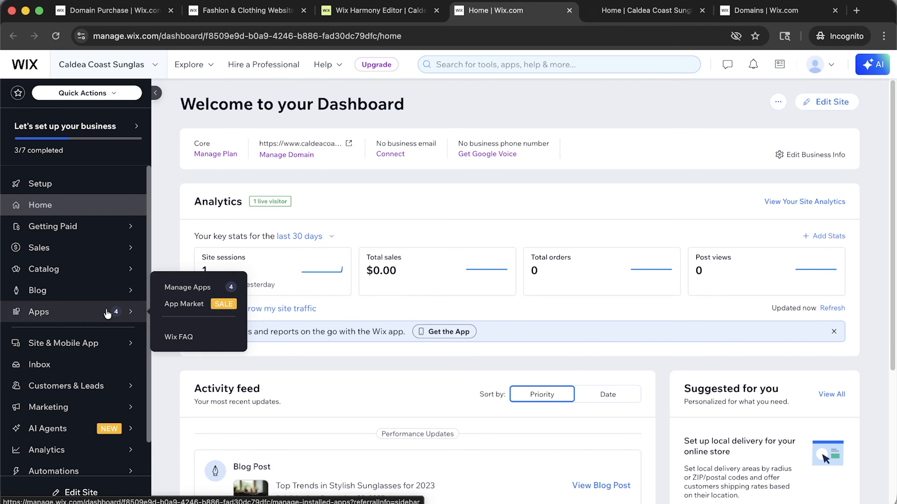
click(100, 314)
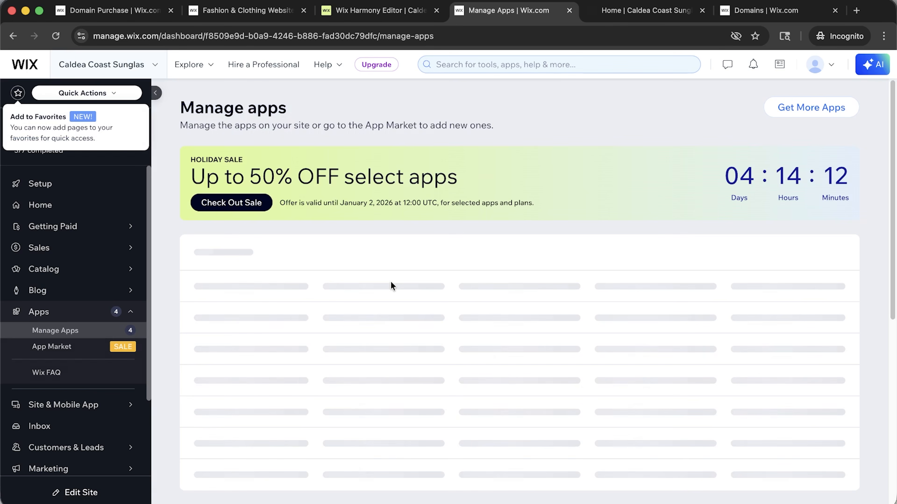
scroll(391, 286, down, 4)
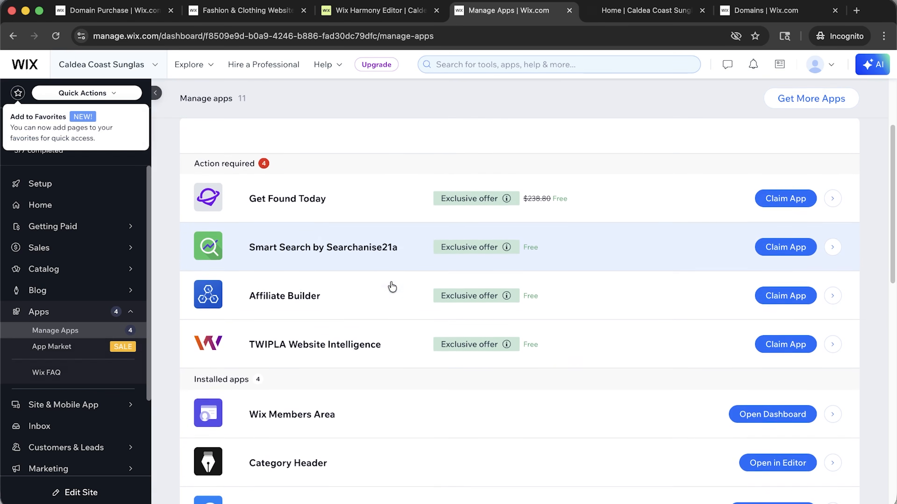
scroll(391, 286, up, 2)
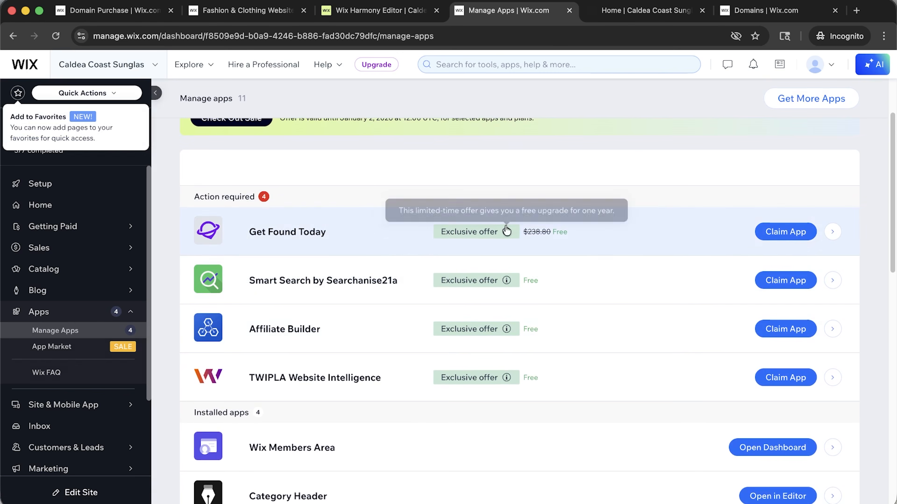
scroll(672, 294, down, 5)
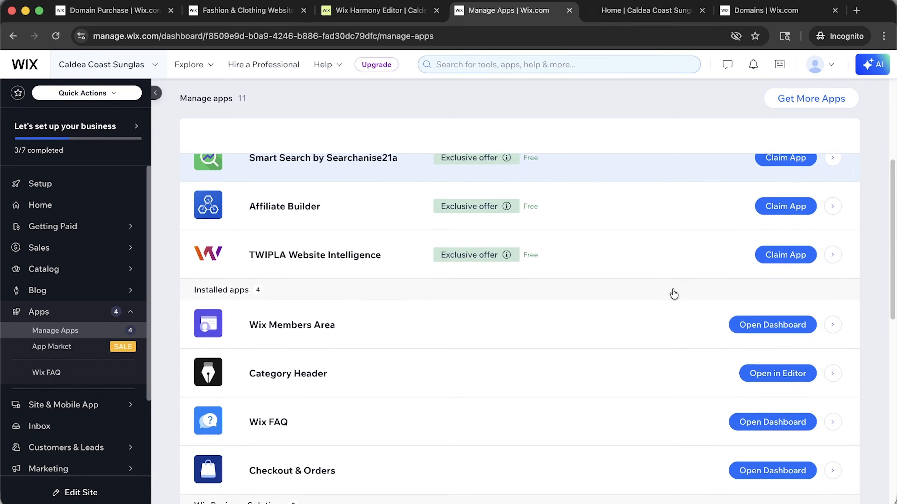
scroll(617, 332, down, 5)
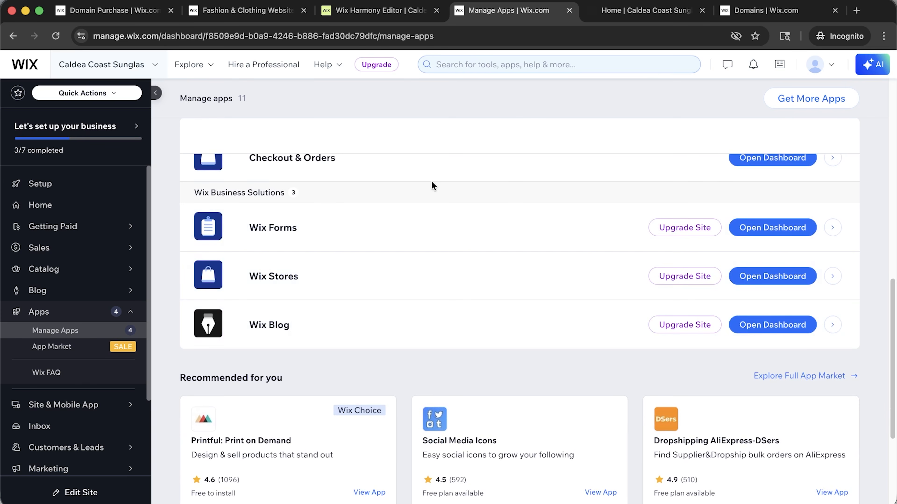
scroll(432, 185, up, 2)
scroll(431, 181, up, 10)
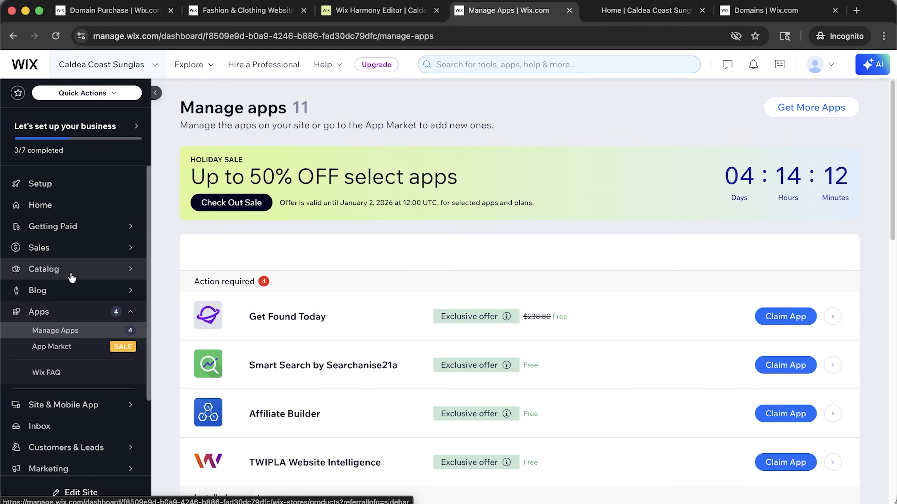
- Open the store catalog's product list, review the sample products and delete all of them
mouse_move(120, 272)
mouse_move(186, 253)
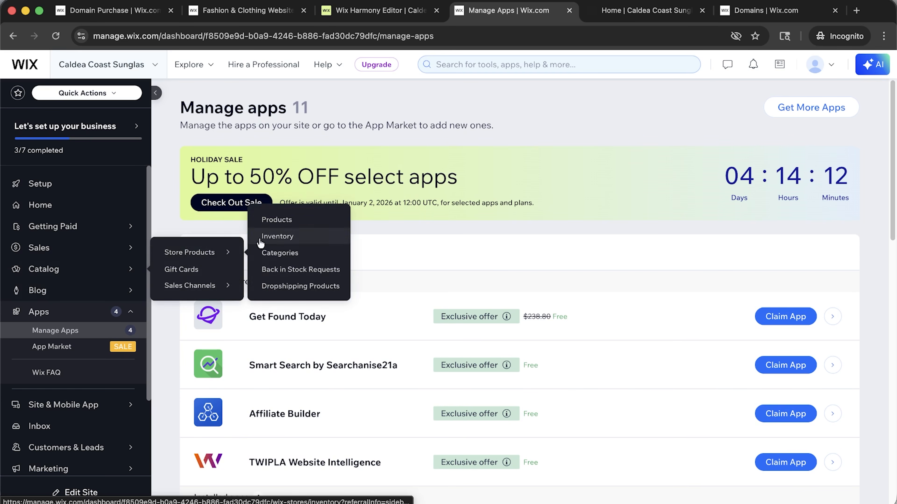
click(284, 221)
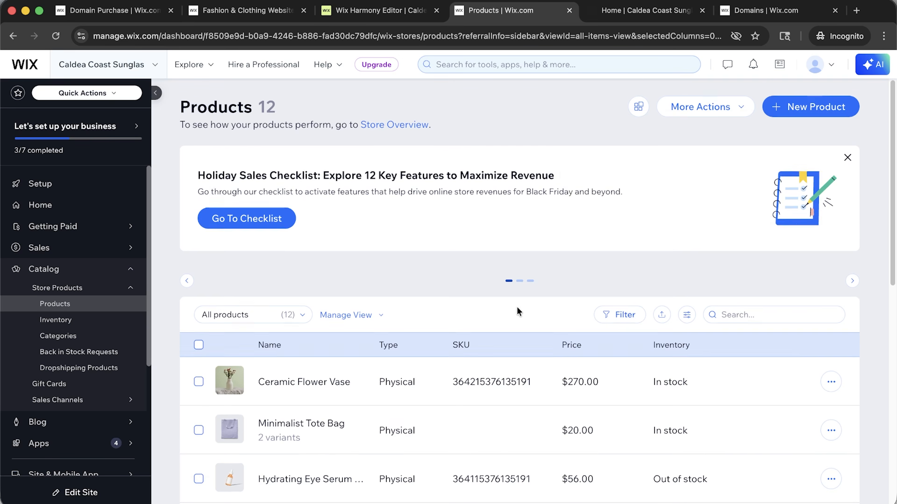
scroll(518, 312, down, 6)
scroll(518, 312, down, 5)
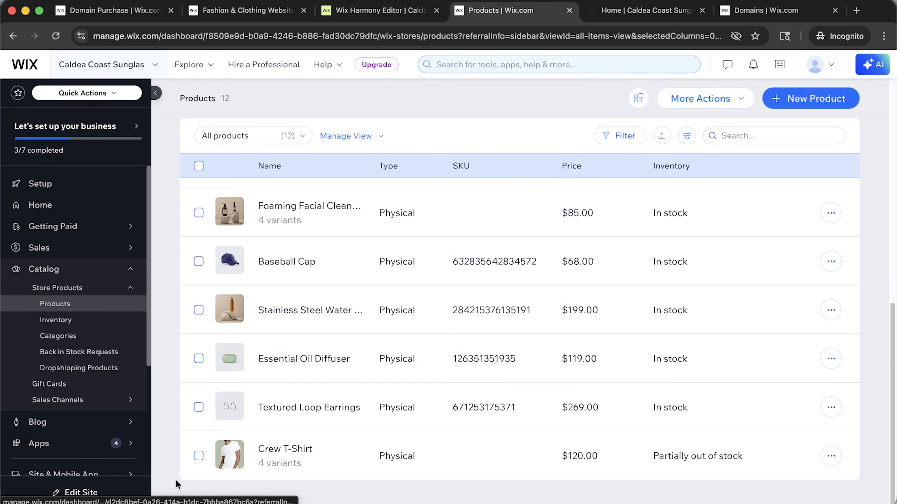
scroll(251, 272, up, 10)
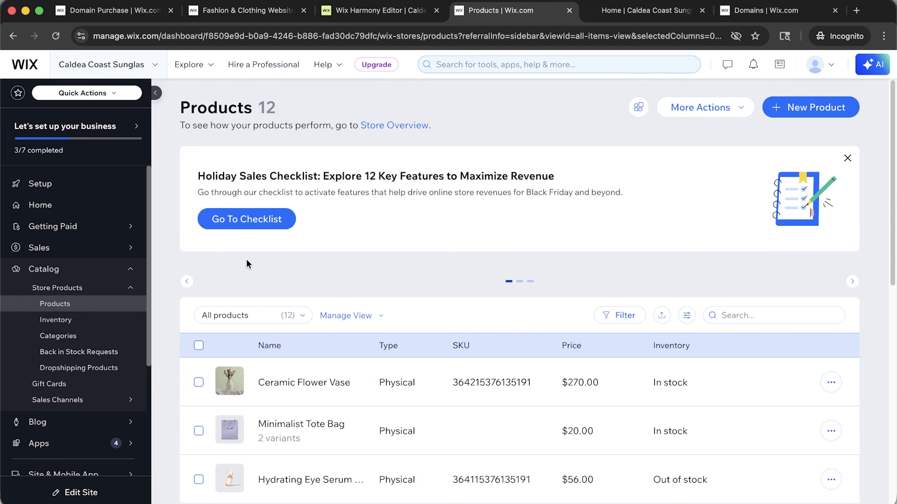
click(199, 346)
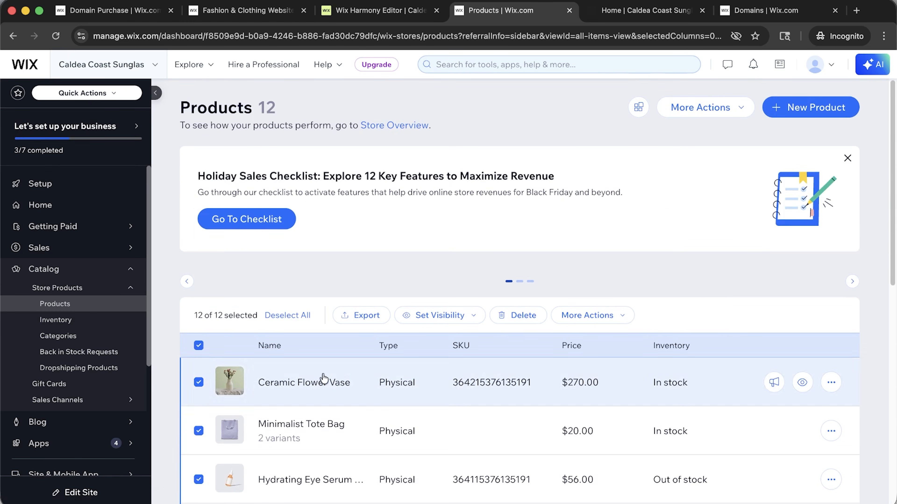
click(521, 316)
click(596, 349)
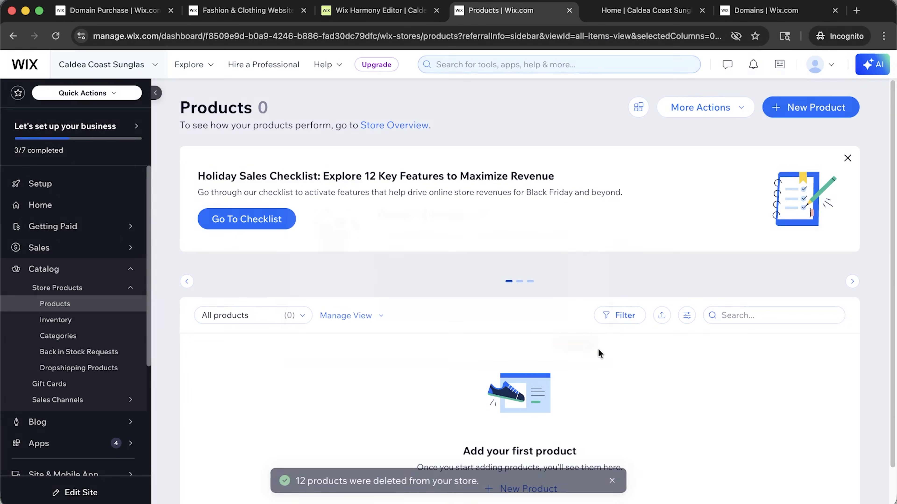
- Create a new physical product named "Caldea Classic Sunglasses"
click(814, 108)
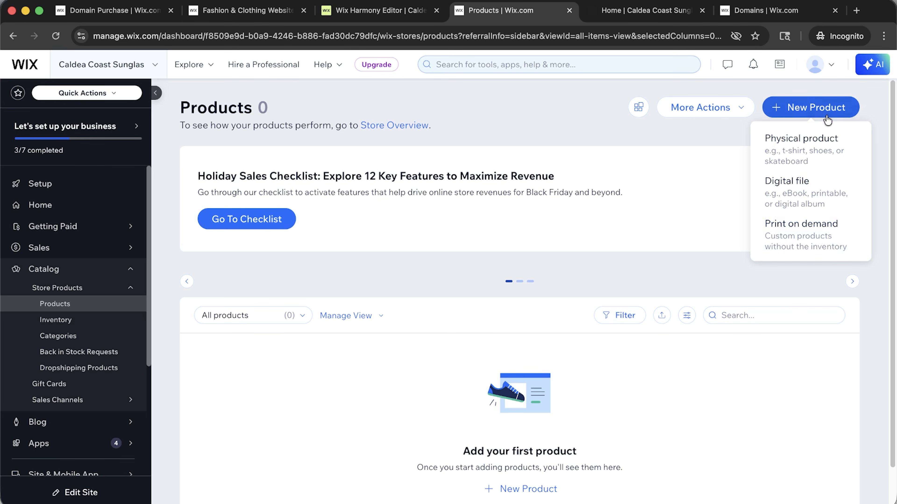
click(814, 148)
click(514, 246)
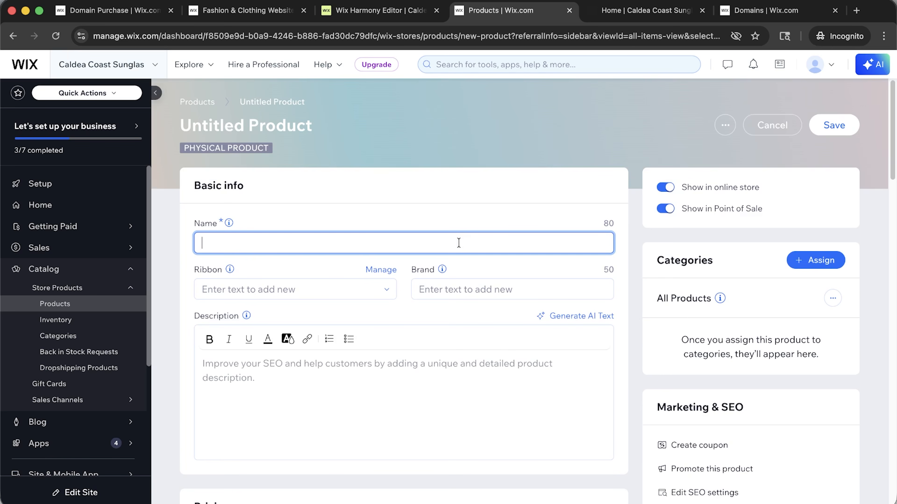
text(Caldea Classic Sunglasses)
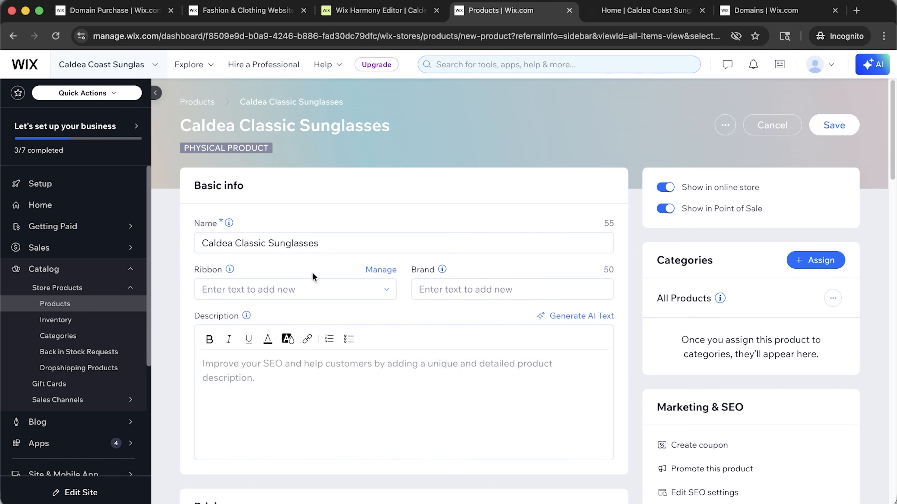
- Set the ribbon of the Caldea Classic Sunglasses product to New
click(303, 290)
click(247, 338)
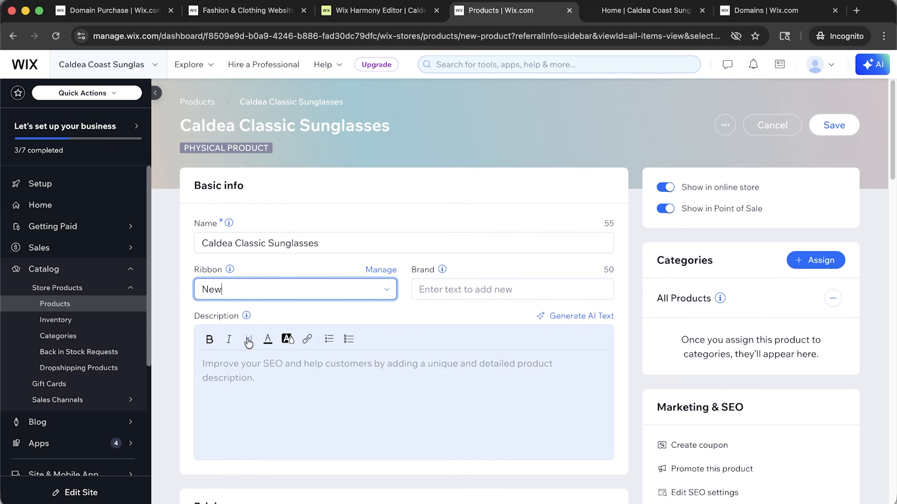
click(357, 293)
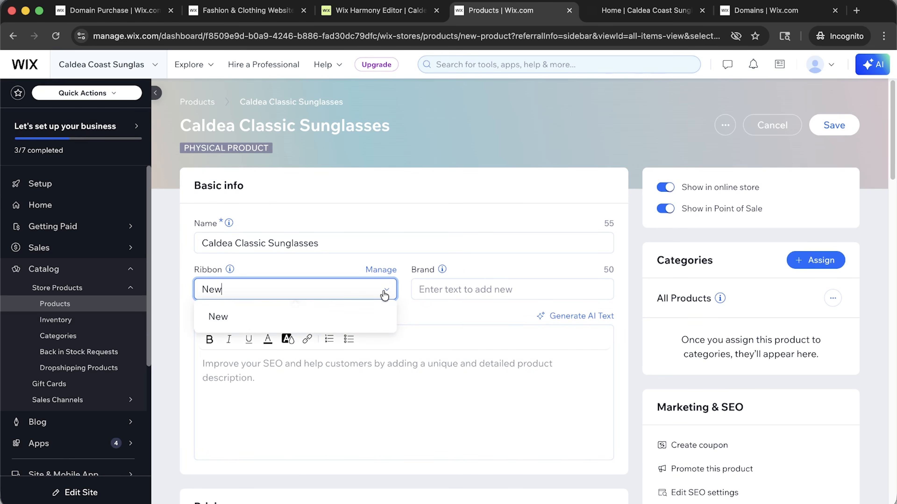
- Change the ribbon of the Caldea Classic Sunglasses product to Best Seller
key(BackSpace)
key(BackSpace)
key(BackSpace)
click(353, 316)
- Fill the product's description with AI-generated text, leaving the brand blank
click(479, 295)
text(Ca)
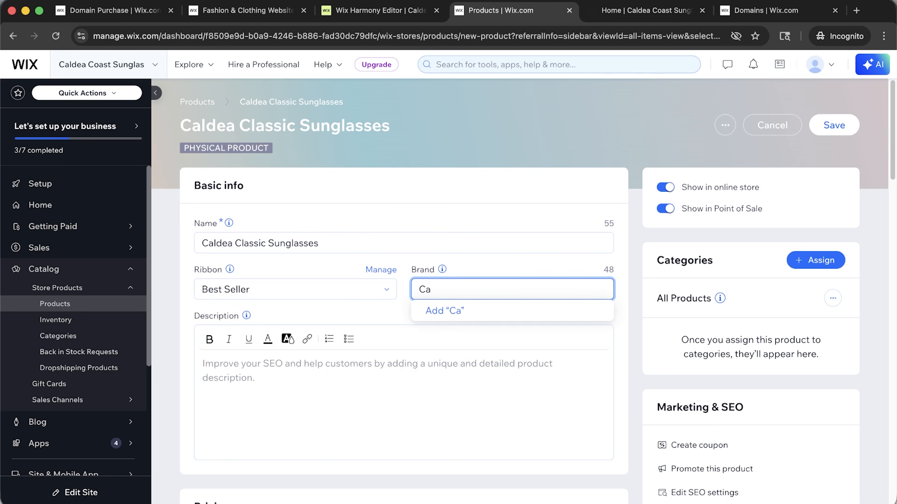
click(377, 391)
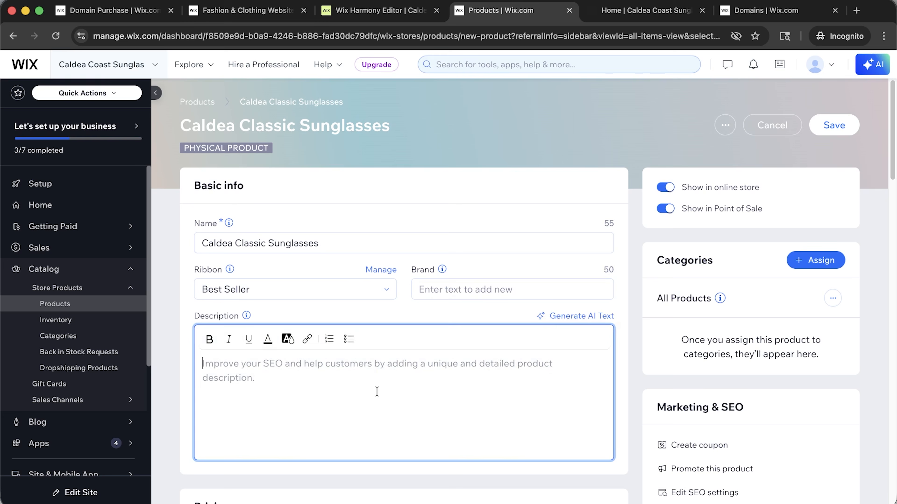
click(564, 315)
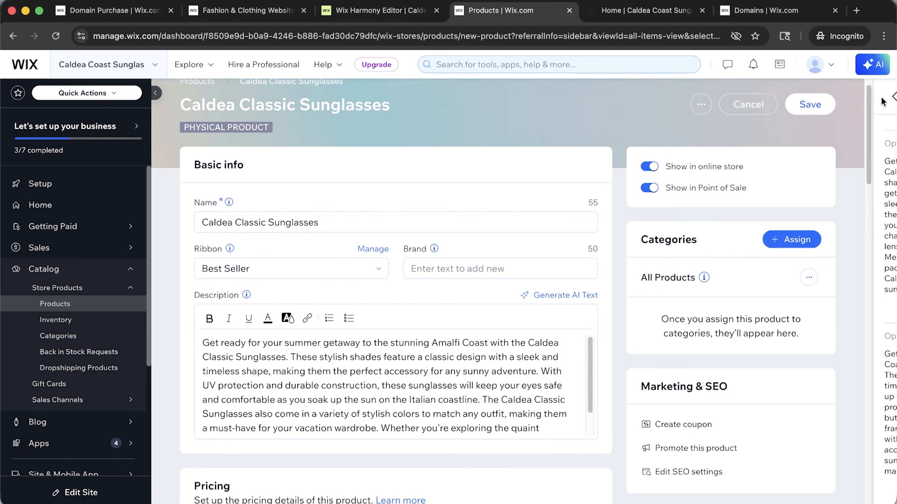
- Set the product's price to $149.99 and its cost of goods to $14.37, keeping the price per unit hidden
scroll(608, 383, down, 2)
scroll(611, 390, down, 5)
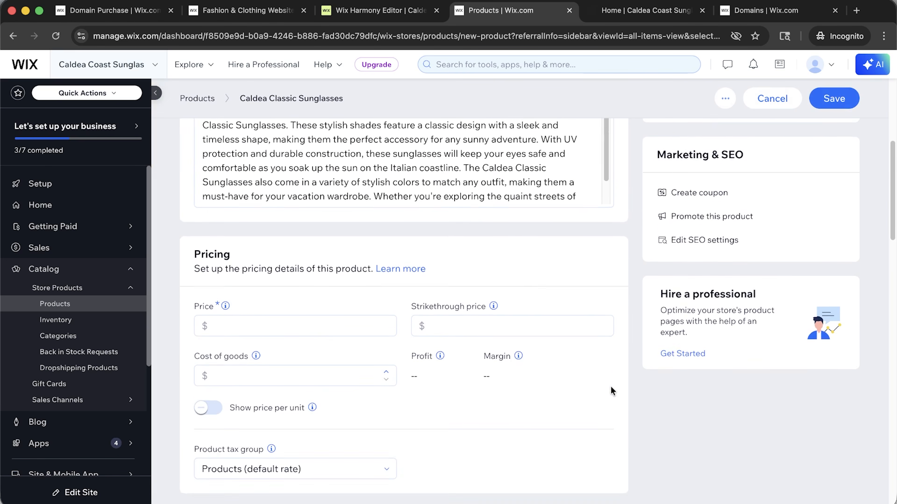
click(279, 178)
text(149.99)
click(341, 226)
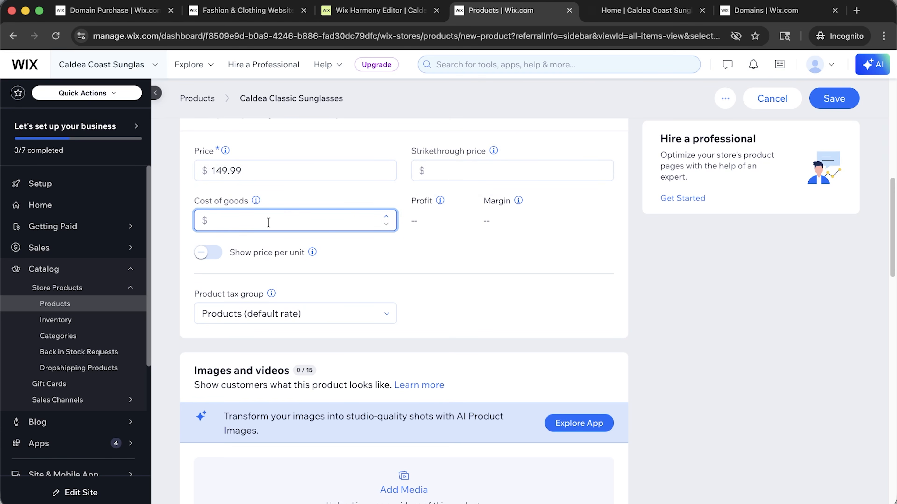
text(14.37)
click(402, 255)
scroll(402, 255, up, 1)
click(208, 259)
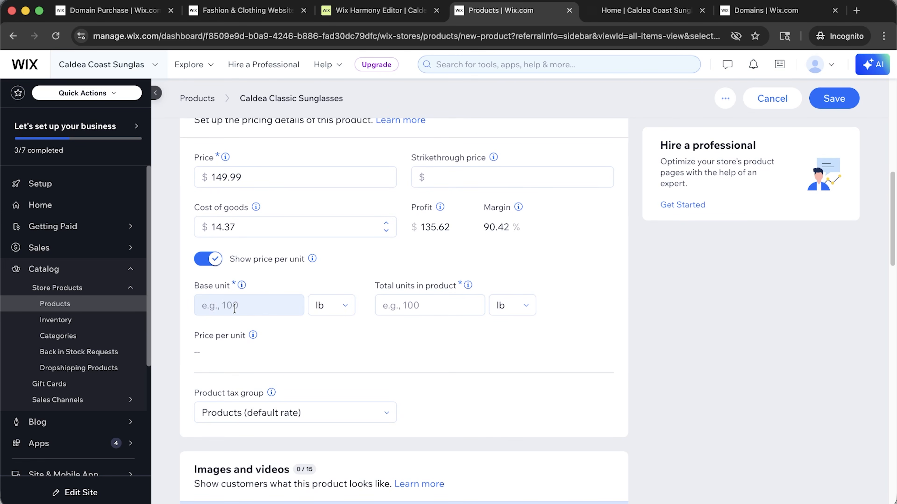
click(208, 259)
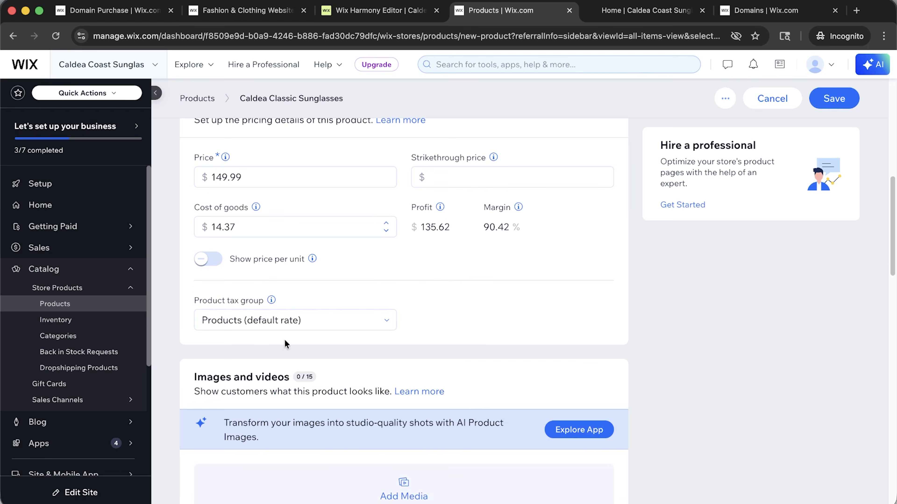
- Add photo5.png, photo6.png, photo.png and photo-9.png from the site files to the product's images
scroll(446, 267, down, 5)
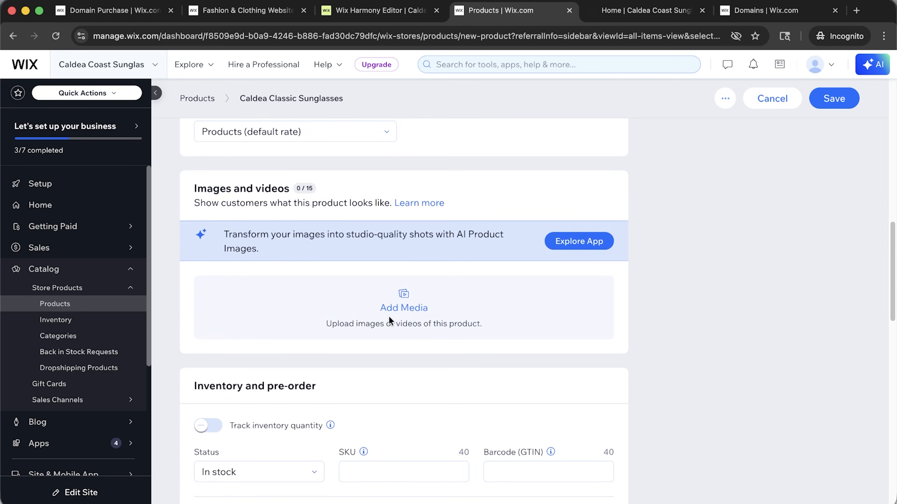
click(401, 316)
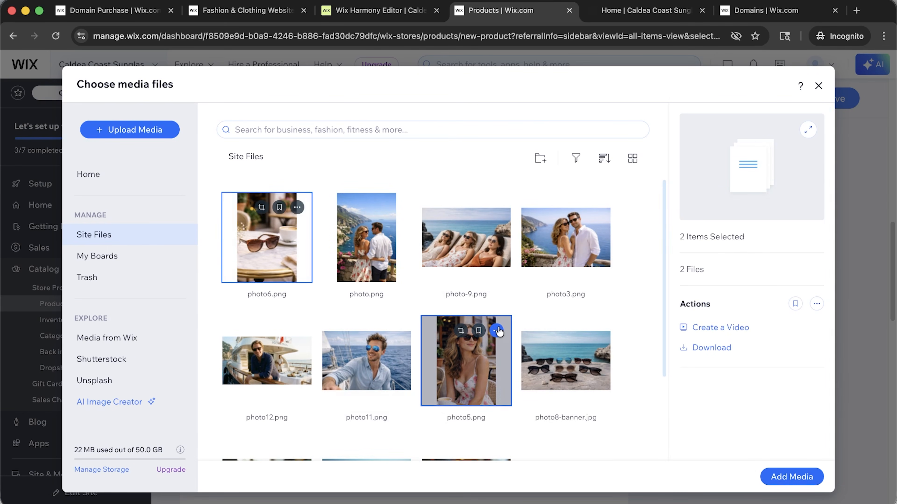
click(565, 264)
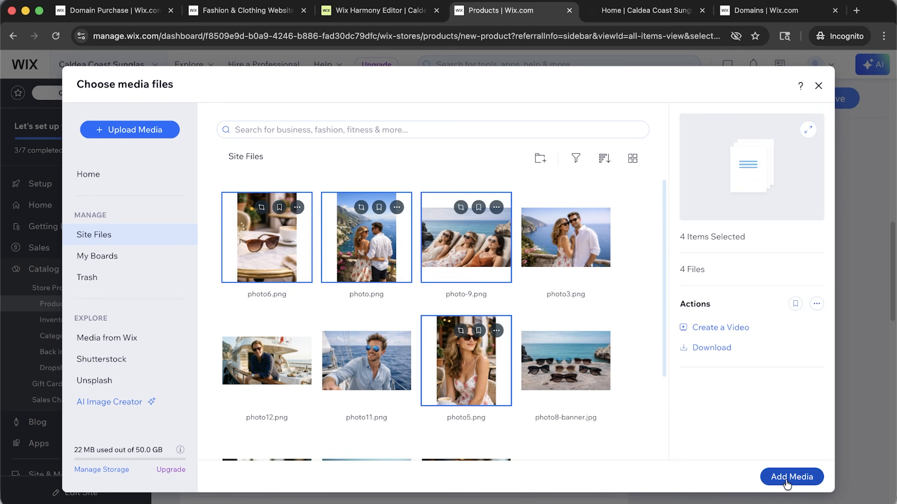
click(790, 476)
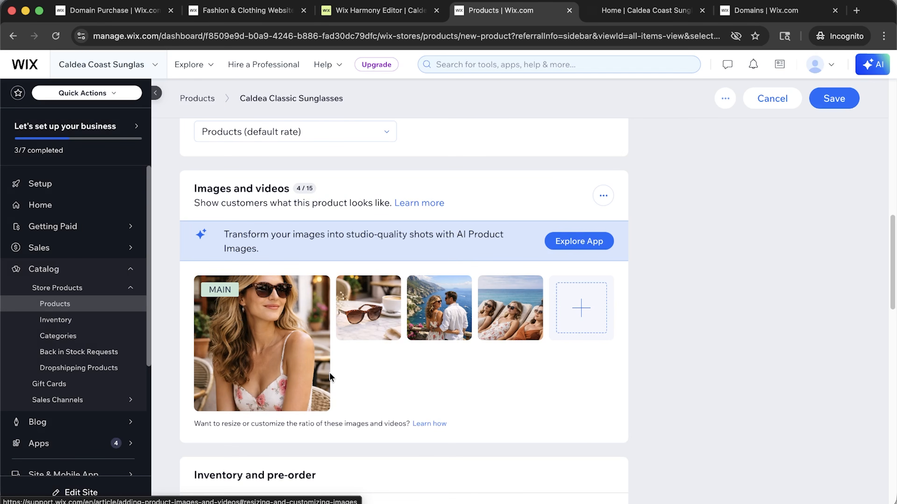
- Crop the lower edge of the main product image to 1024 × 1313 px and save the edited image
mouse_move(287, 286)
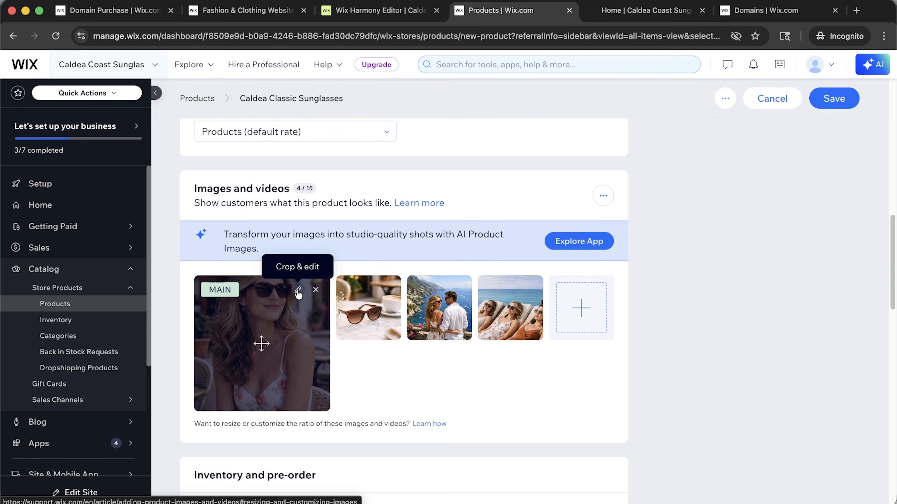
click(298, 292)
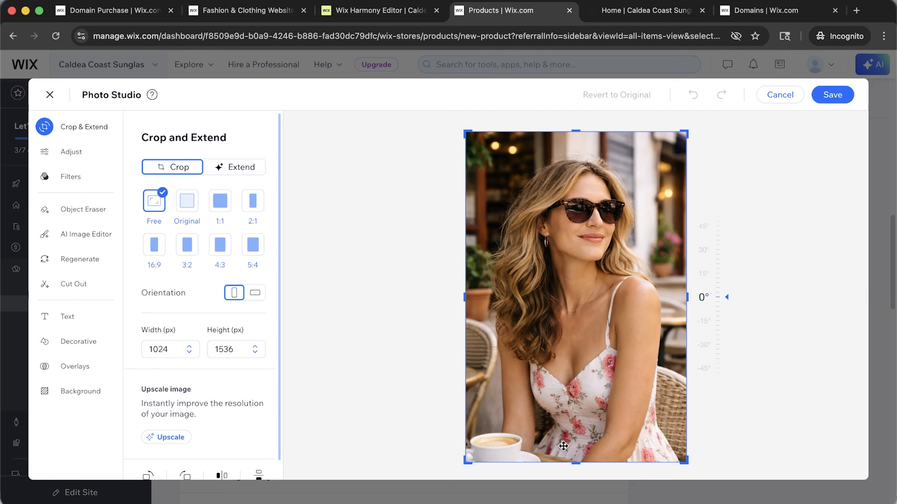
drag(575, 463, 575, 414)
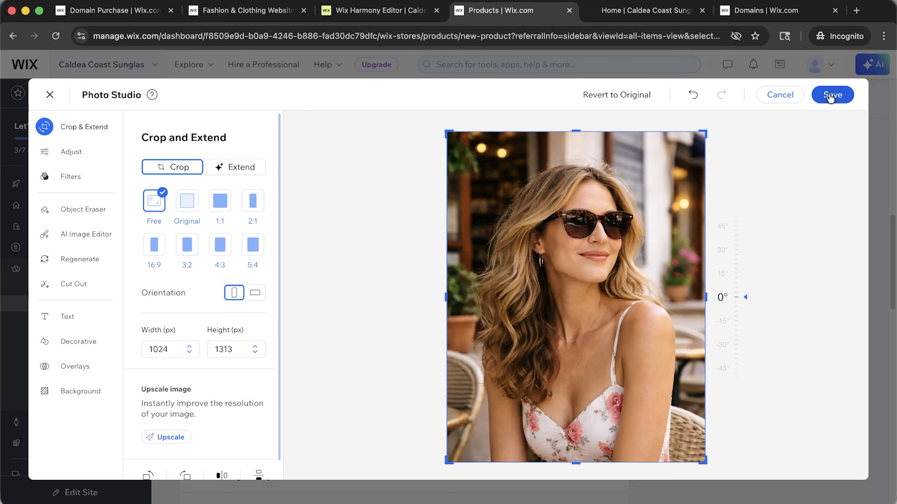
click(831, 96)
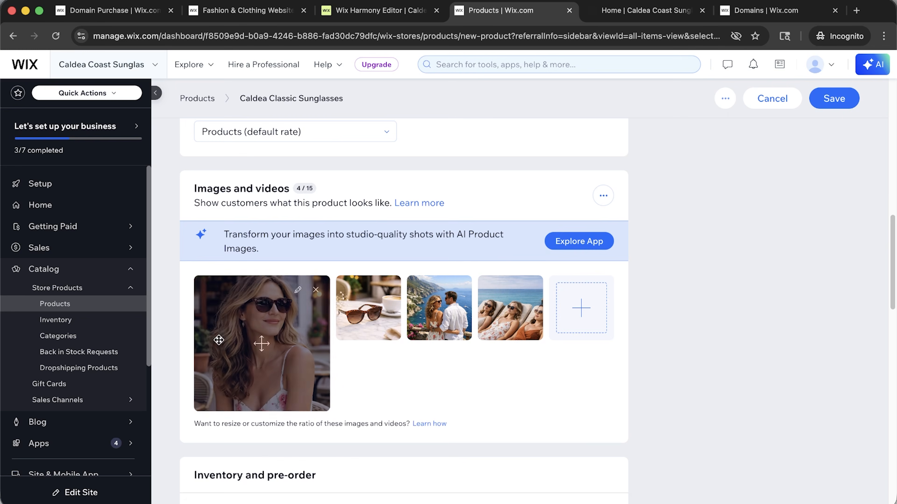
- Turn on inventory tracking for the product with a quantity of 100 and the SKU 1001
scroll(224, 345, down, 10)
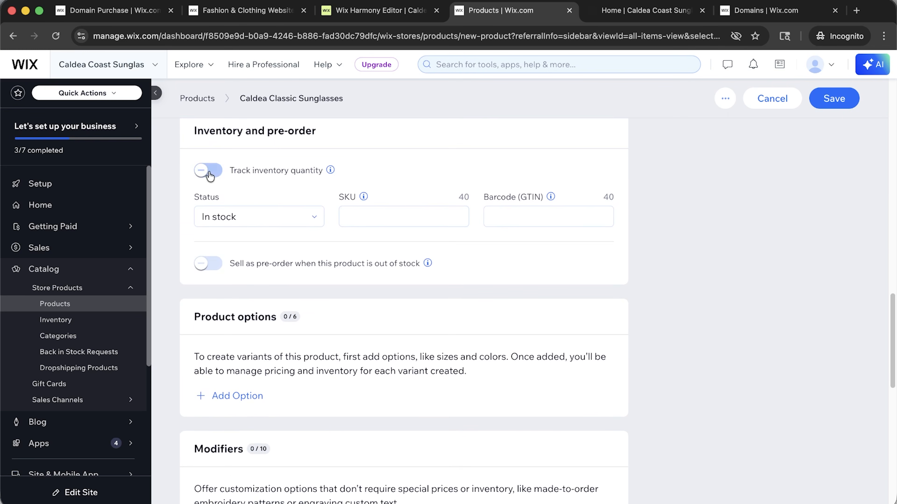
click(210, 175)
click(367, 216)
click(263, 212)
text(100)
scroll(500, 249, down, 1)
click(418, 192)
text(10)
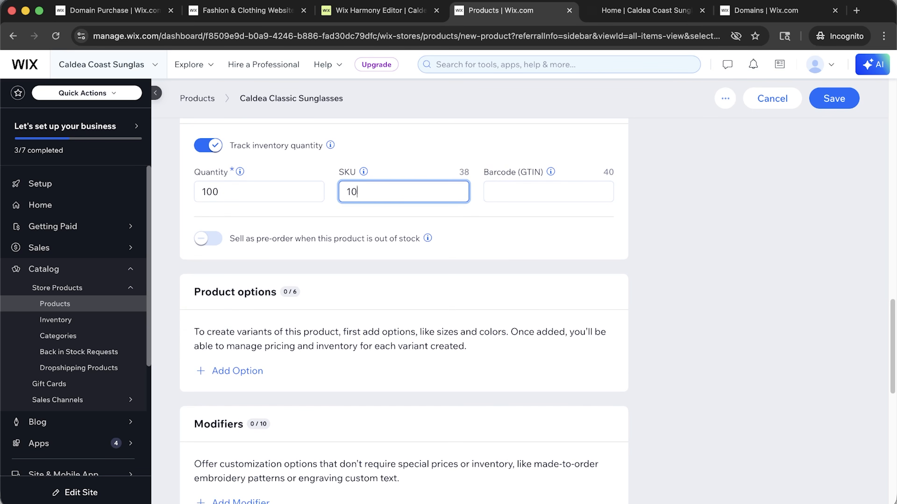
click(500, 228)
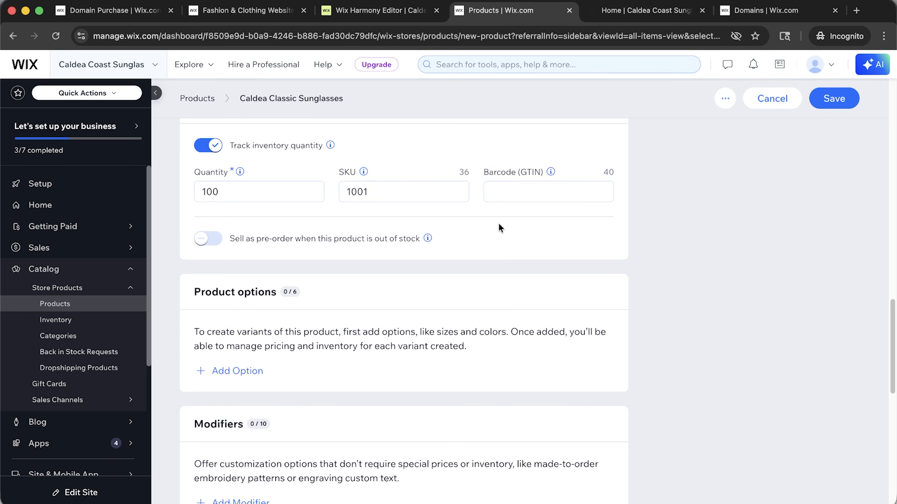
- Add a Color product option with color swatches and the choices Black, Tortoise and Grey
scroll(500, 227, down, 1)
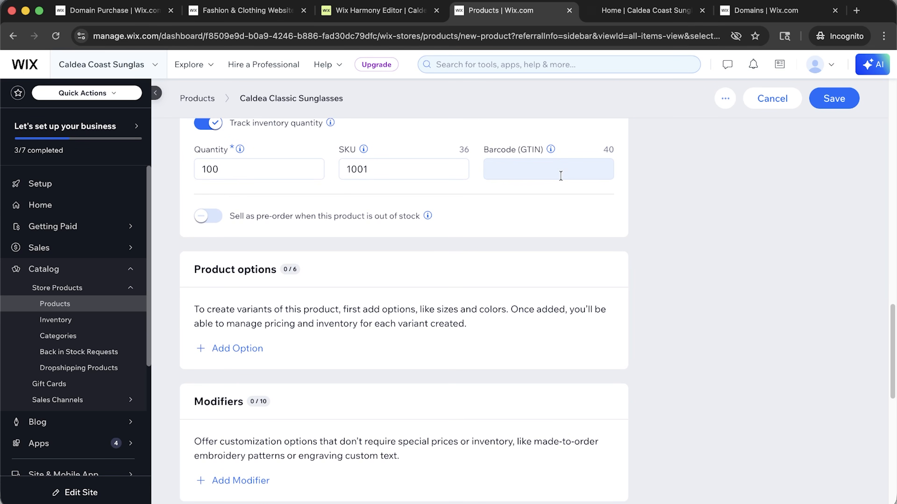
scroll(550, 203, down, 5)
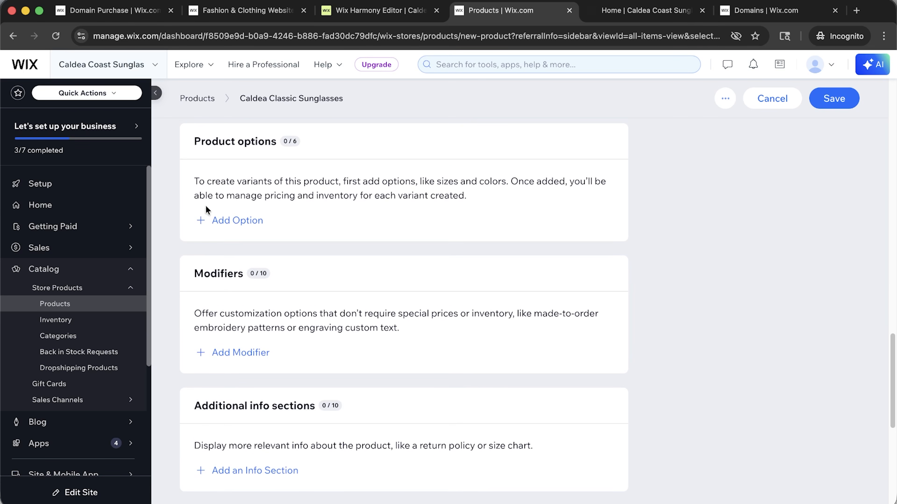
click(212, 221)
text(Color)
click(342, 293)
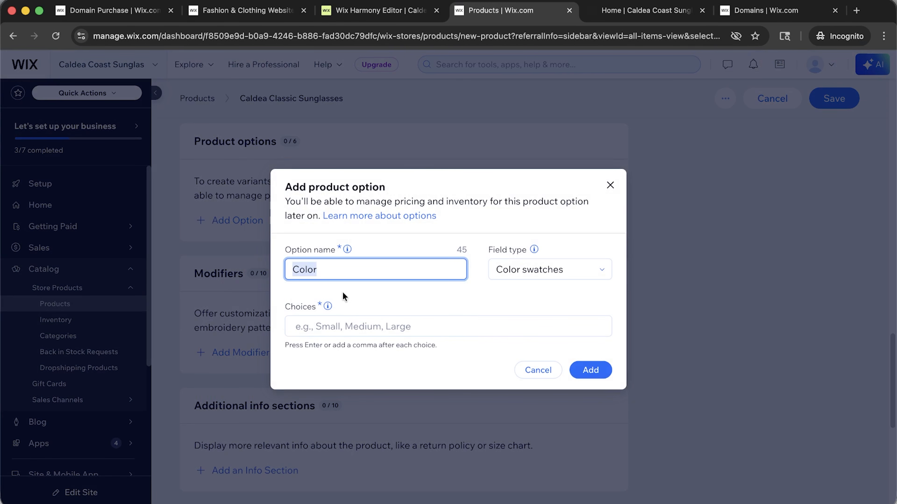
click(446, 320)
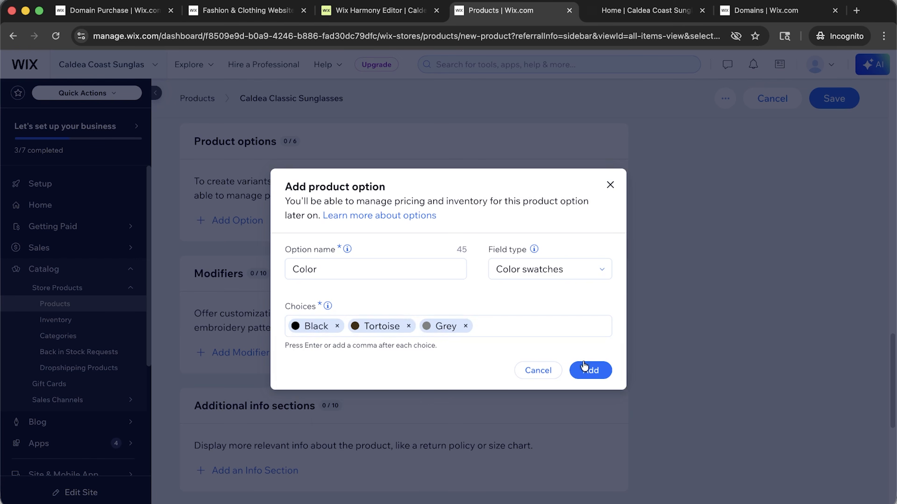
click(587, 368)
click(625, 335)
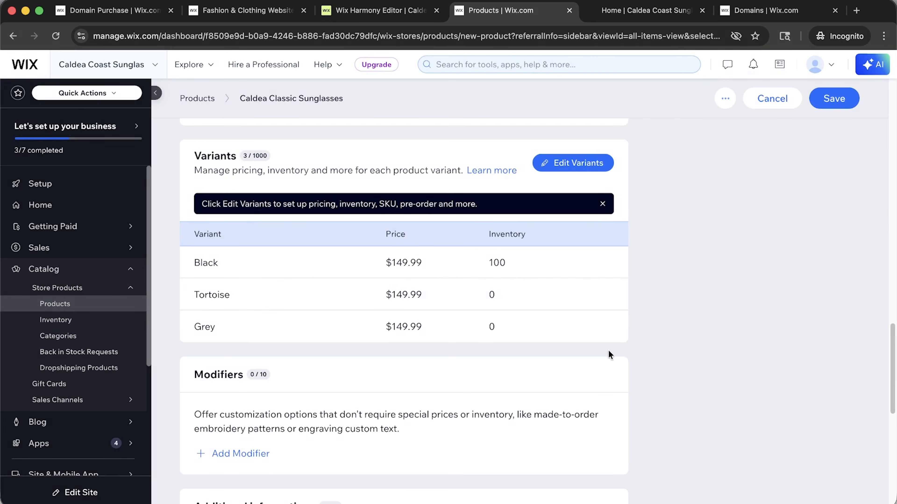
- Set the quantity of the Tortoise and Grey variants to 10 each and apply the variant changes
click(572, 162)
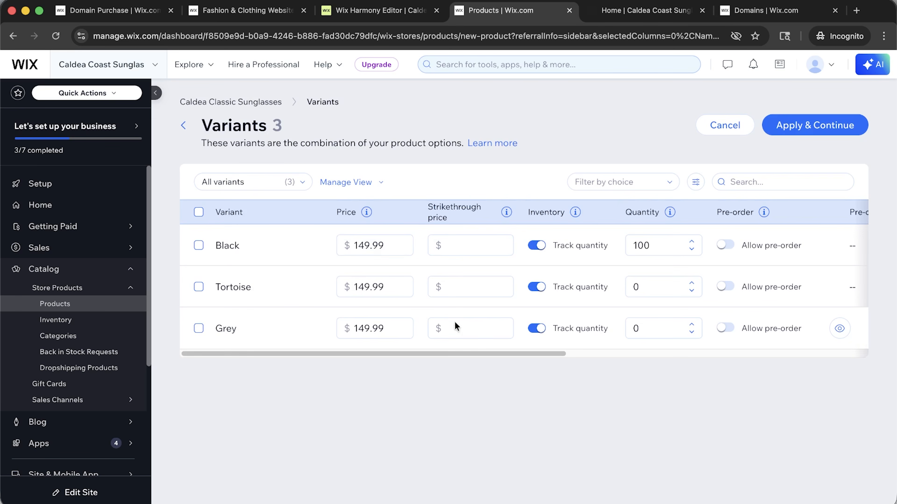
click(674, 282)
text(10)
click(659, 326)
text(10)
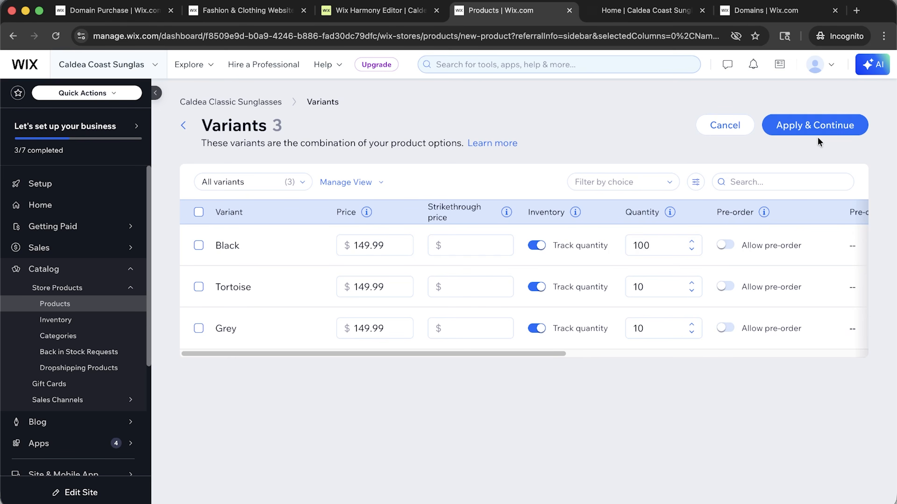
click(820, 125)
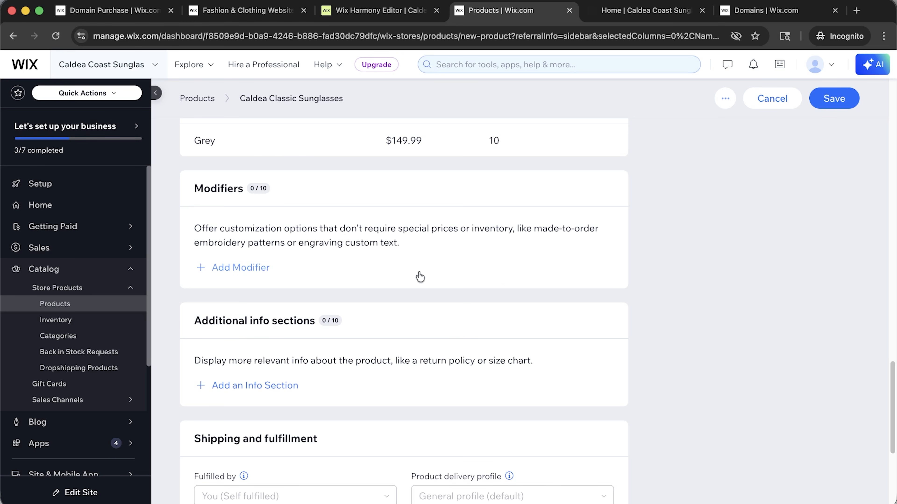
- Review the remaining modifier, info, shipping and subscription sections and save the Caldea Classic Sunglasses product
scroll(425, 311, down, 3)
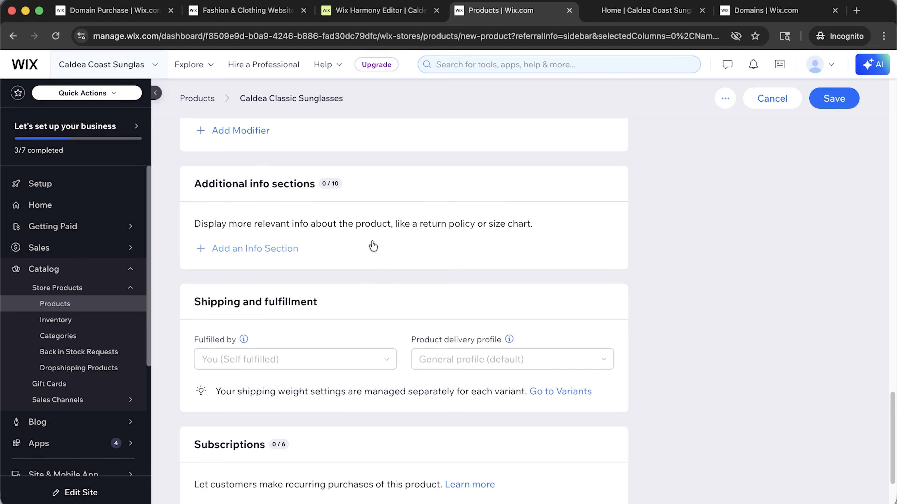
scroll(372, 246, down, 3)
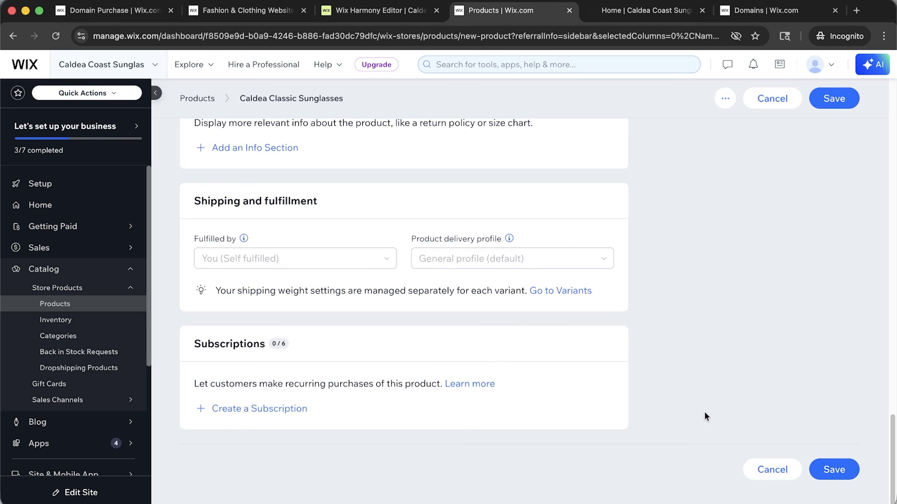
click(834, 470)
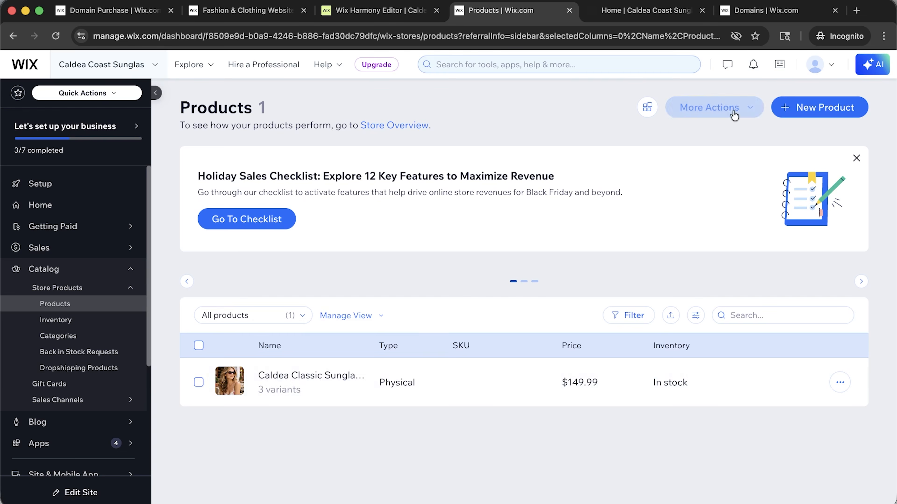
- Look at the eGift cards page and review the Blog Overview down to its latest posts and AI blogging tools
click(91, 389)
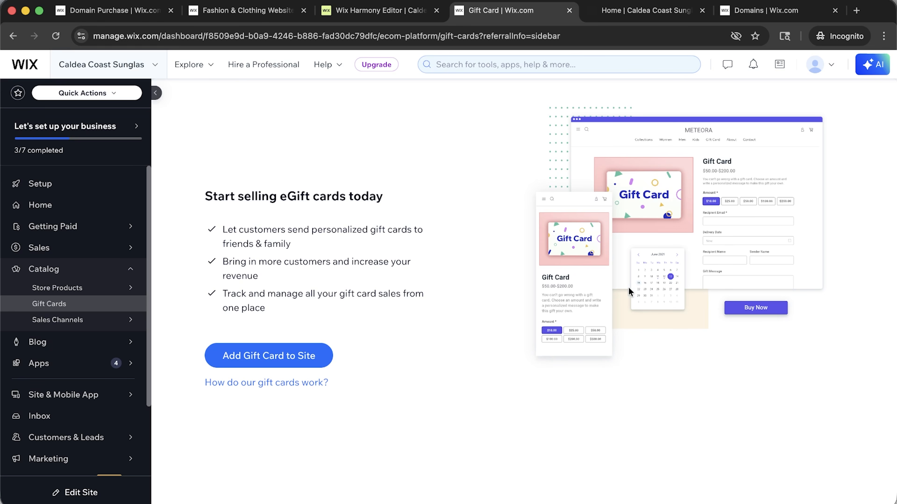
click(97, 341)
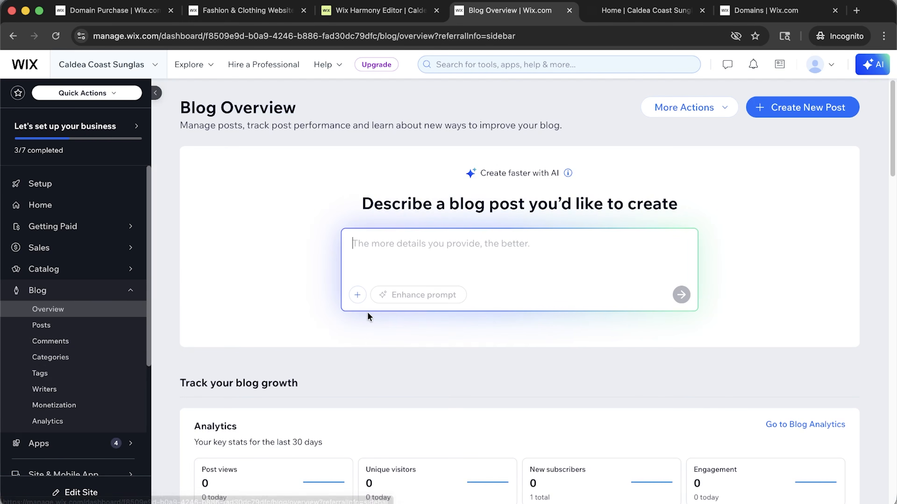
scroll(369, 317, down, 4)
scroll(369, 316, up, 4)
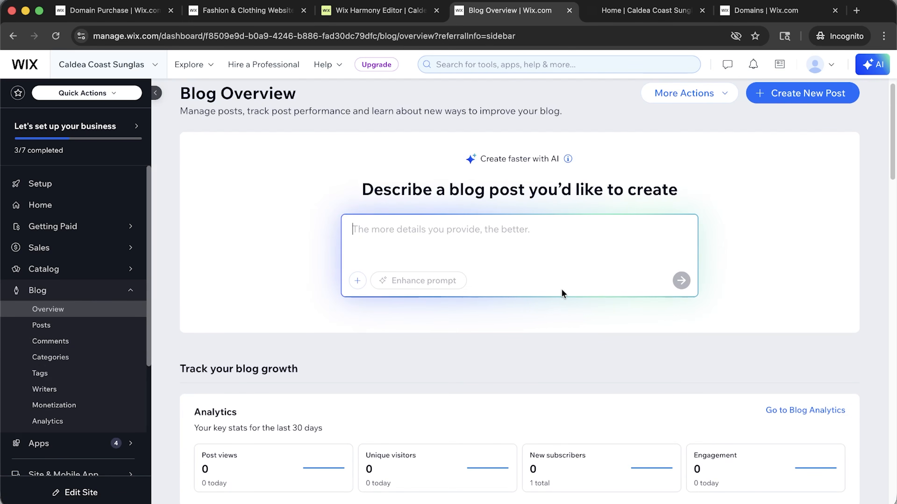
scroll(563, 293, down, 10)
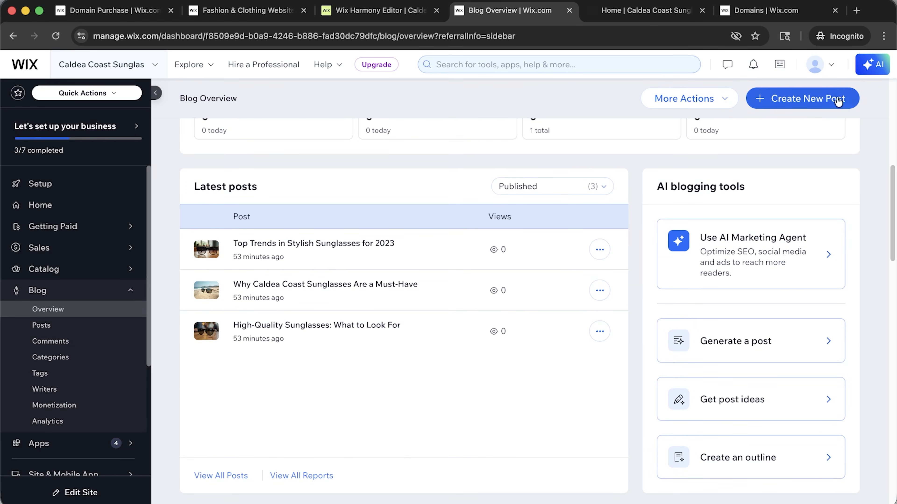
- Open the site's SEO & GEO page and review its SEO Assistant, Google performance, Gen AI Visibility and tools sections
scroll(92, 310, down, 5)
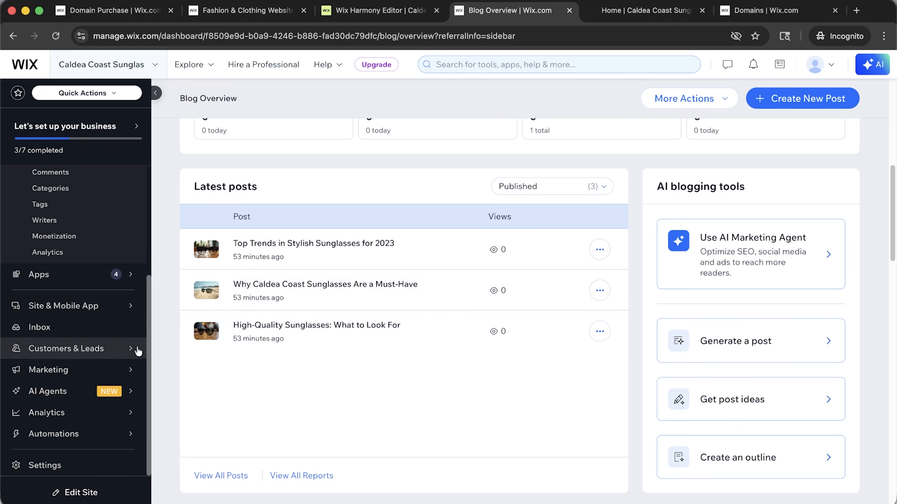
mouse_move(85, 312)
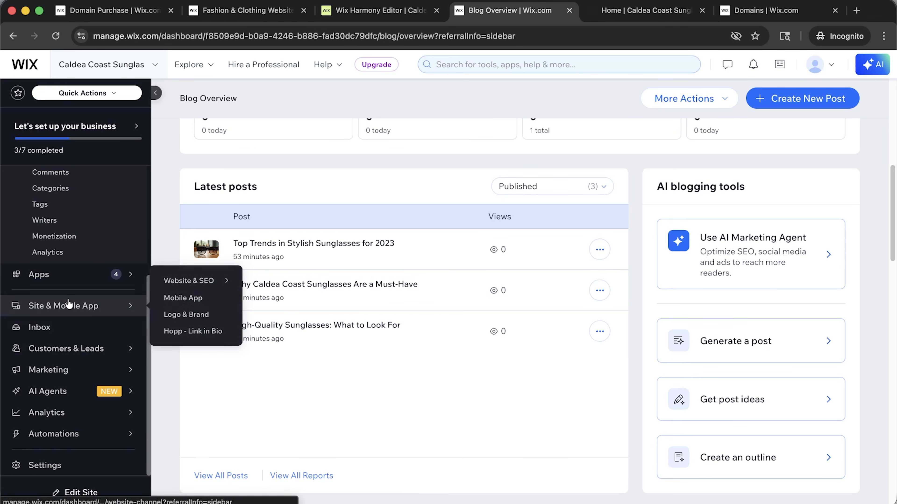
mouse_move(215, 281)
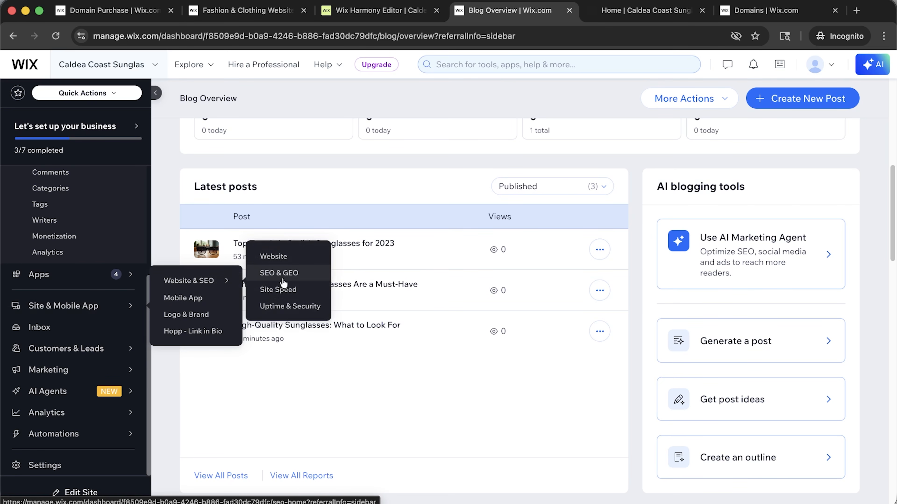
click(290, 274)
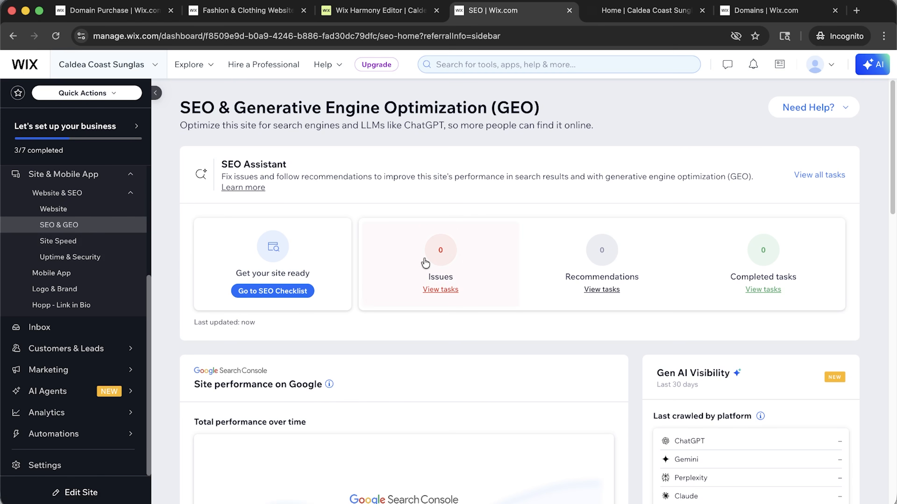
scroll(438, 277, down, 2)
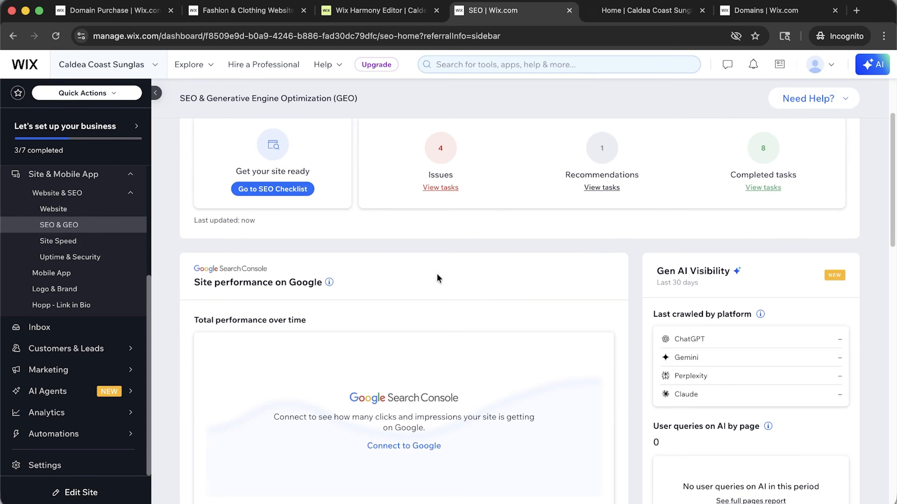
scroll(438, 278, down, 5)
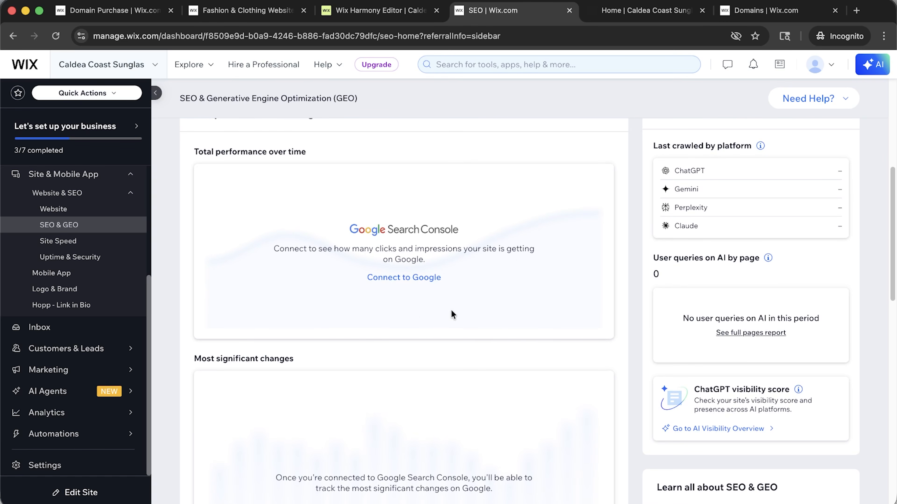
scroll(453, 314, down, 15)
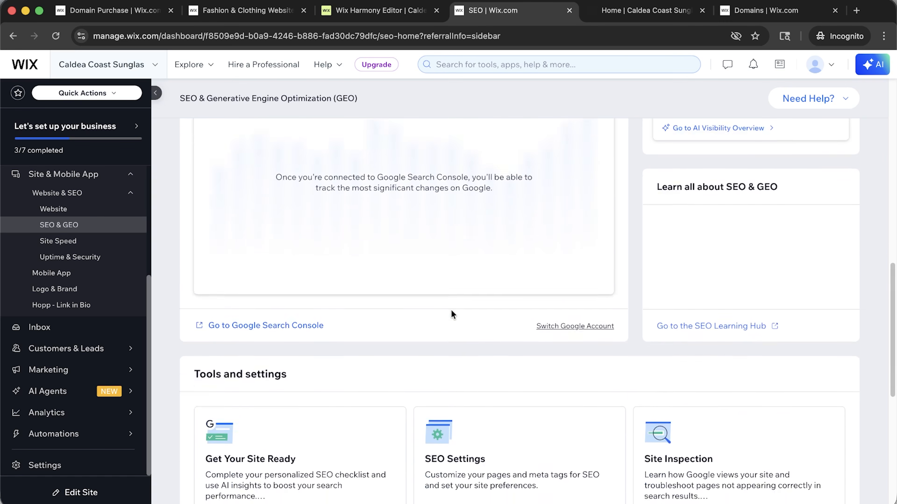
scroll(452, 314, up, 20)
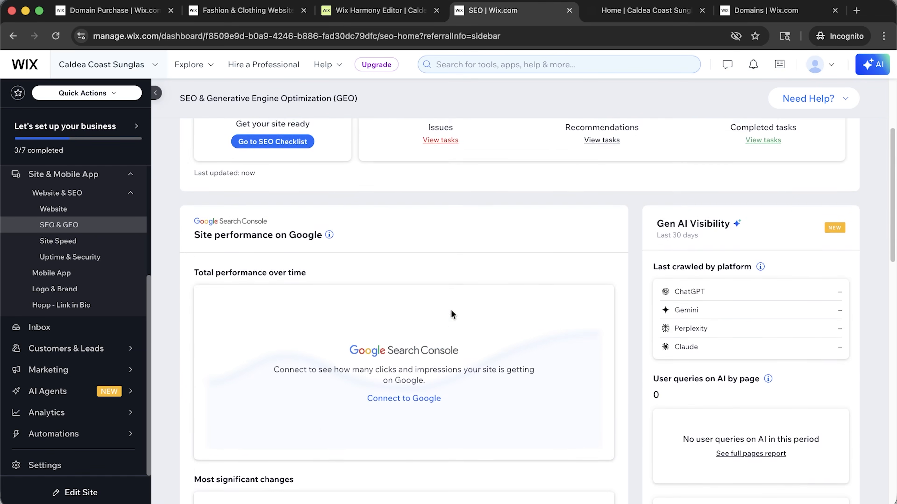
scroll(453, 314, up, 1)
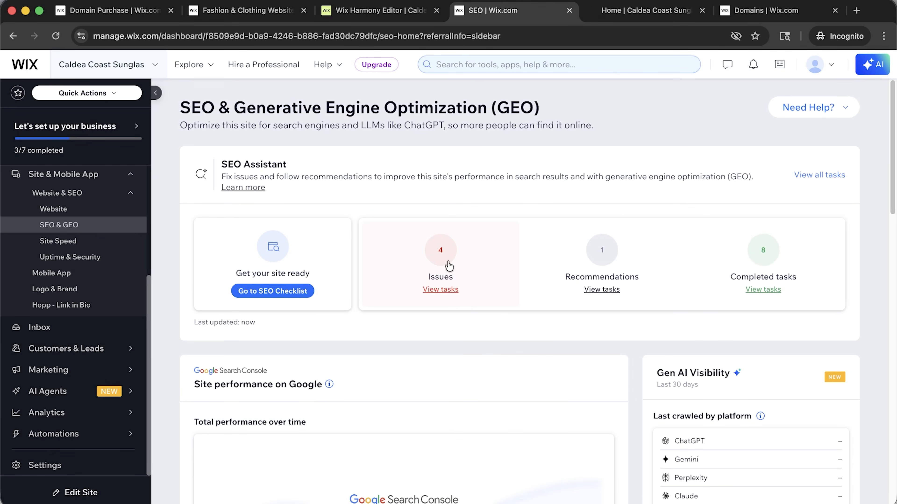
- Turn on the SEO Assistant's critical option to let search engines index this site and apply it
click(442, 290)
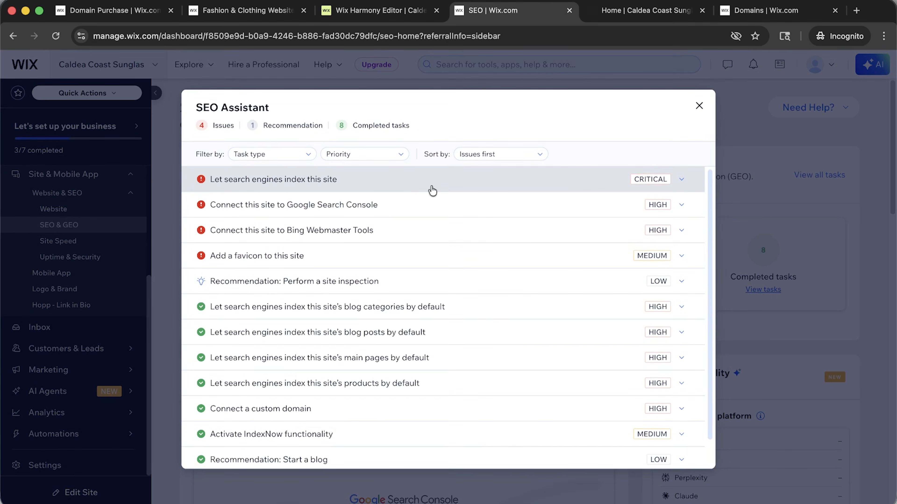
click(682, 180)
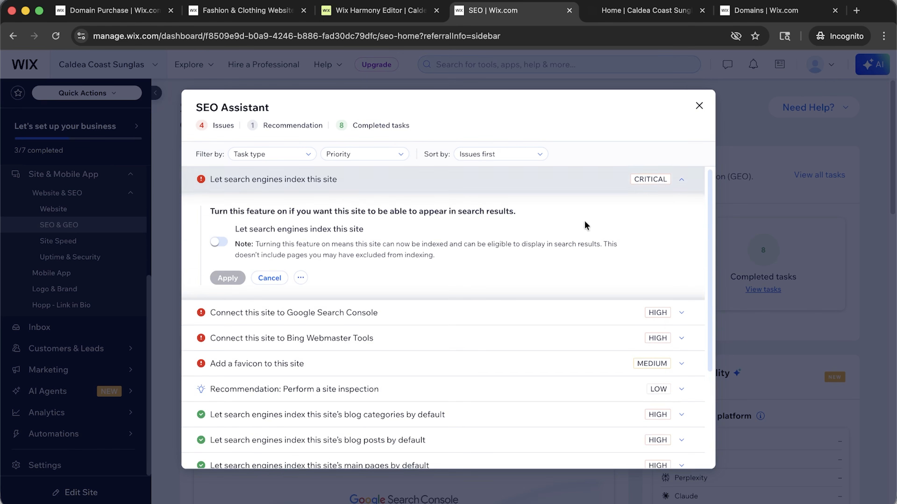
click(219, 242)
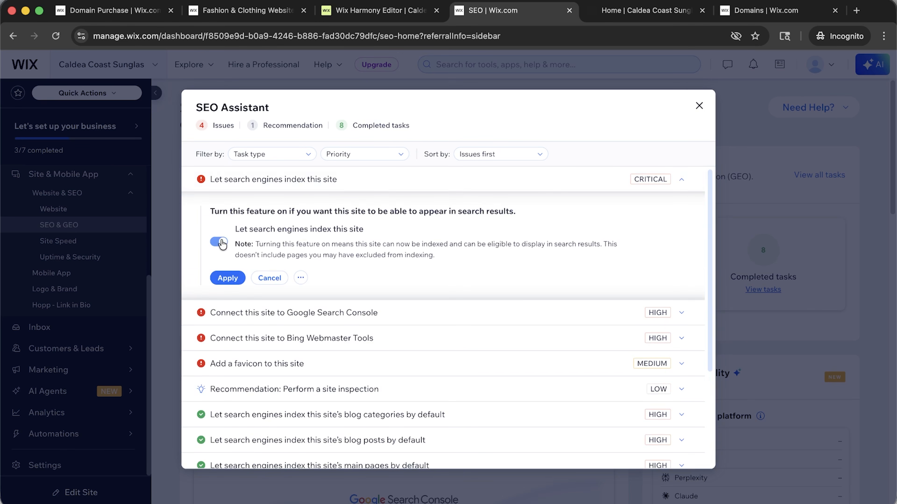
click(228, 277)
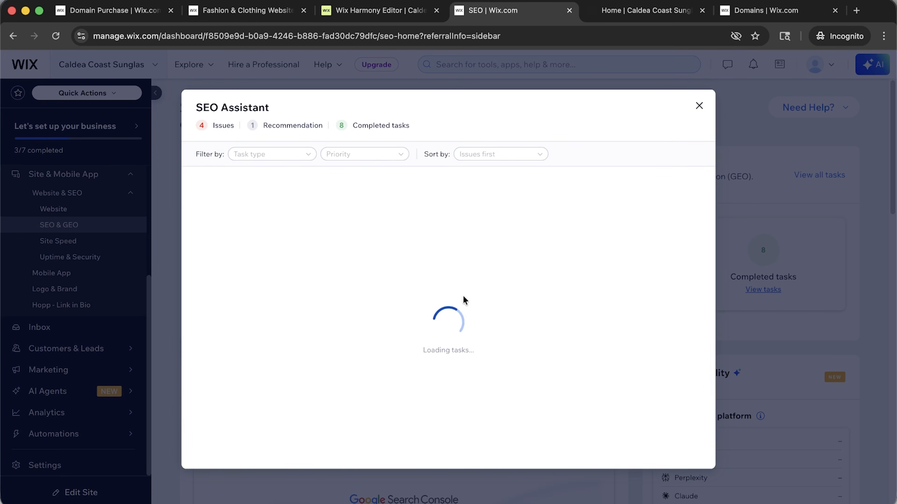
- Examine the SEO Assistant's Google Search Console, Bing Webmaster Tools and favicon tasks, and close the assistant
click(582, 192)
click(609, 186)
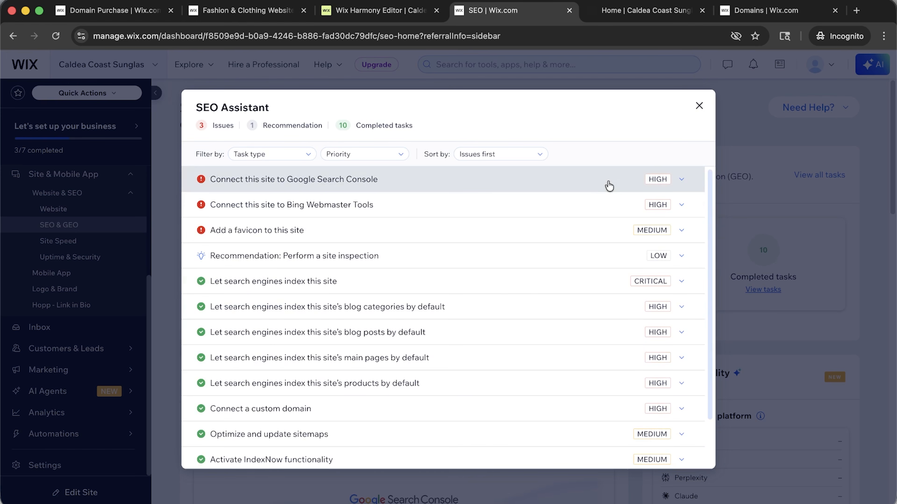
click(585, 211)
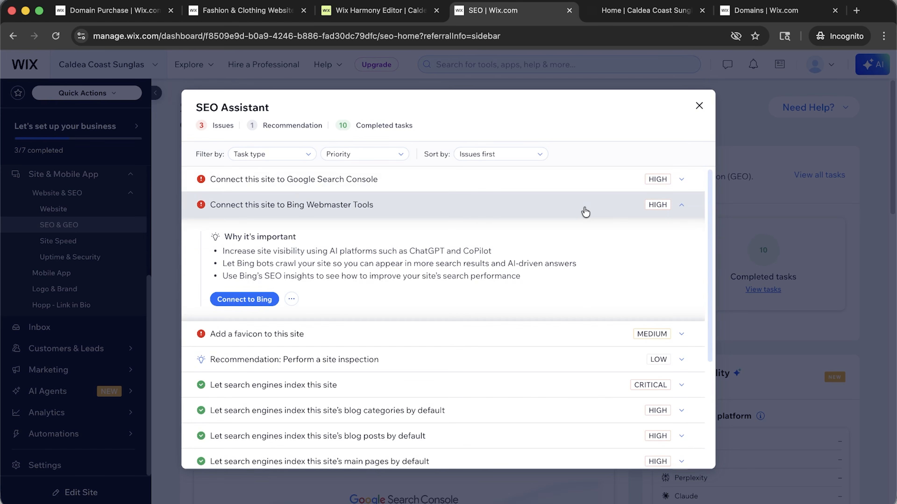
click(584, 212)
click(579, 229)
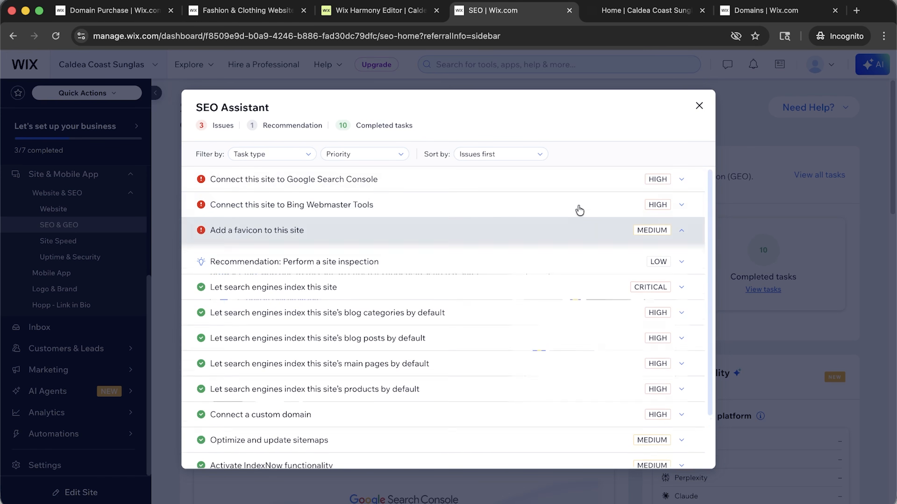
click(699, 106)
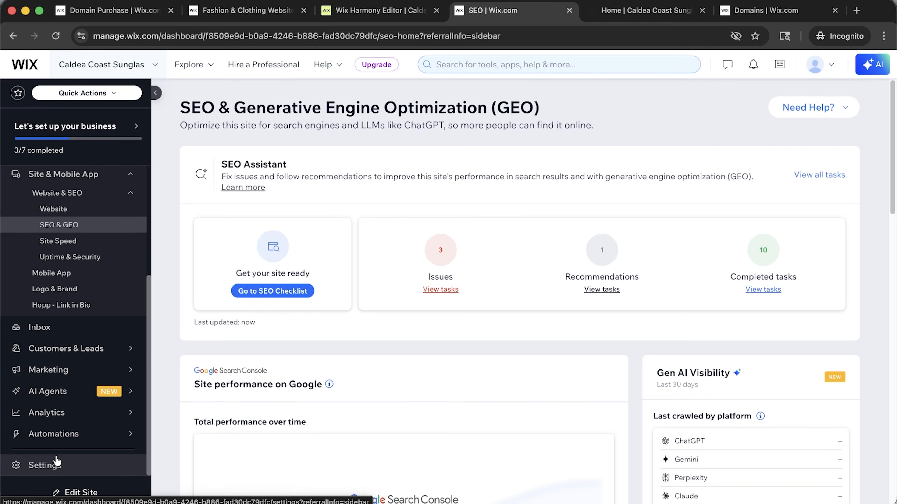
click(130, 192)
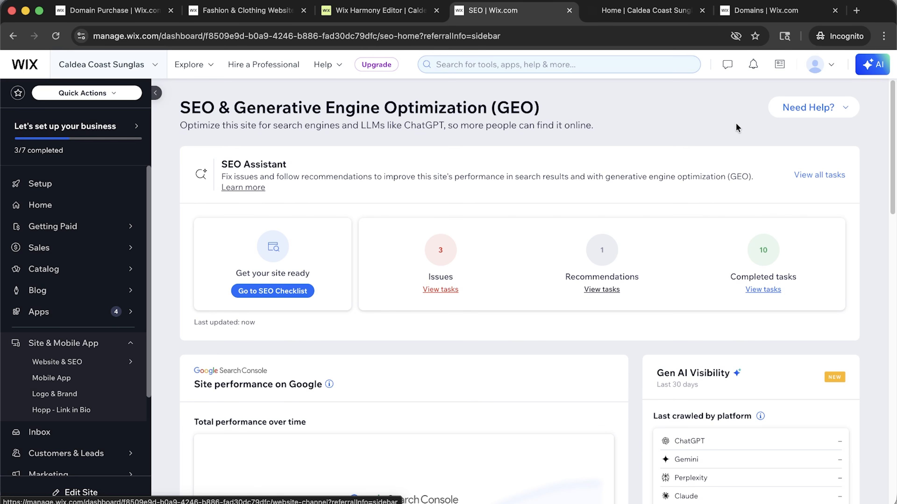
- Switch to the live Caldea Coast Sunglasses home page and examine its hero, sale banner, collections and beach image sections
click(766, 12)
click(683, 16)
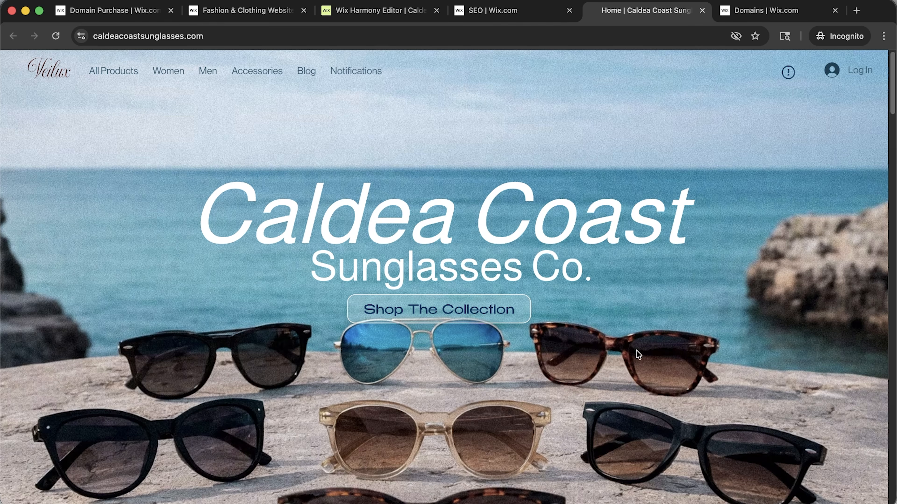
scroll(658, 355, down, 10)
scroll(659, 355, down, 10)
scroll(659, 355, up, 5)
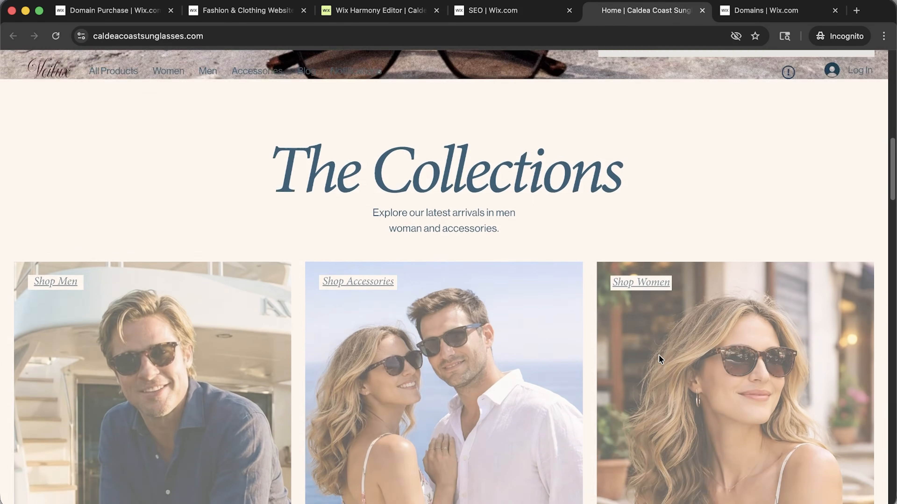
scroll(658, 355, up, 10)
scroll(658, 354, down, 2)
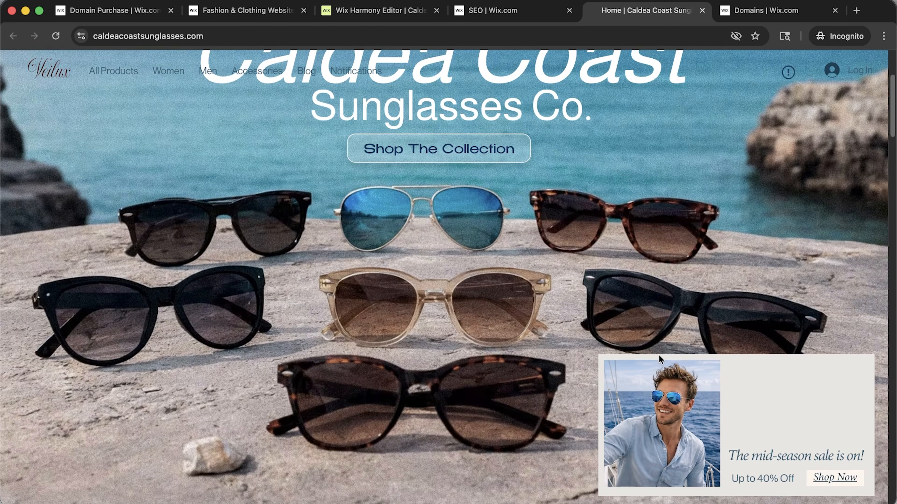
scroll(693, 280, down, 10)
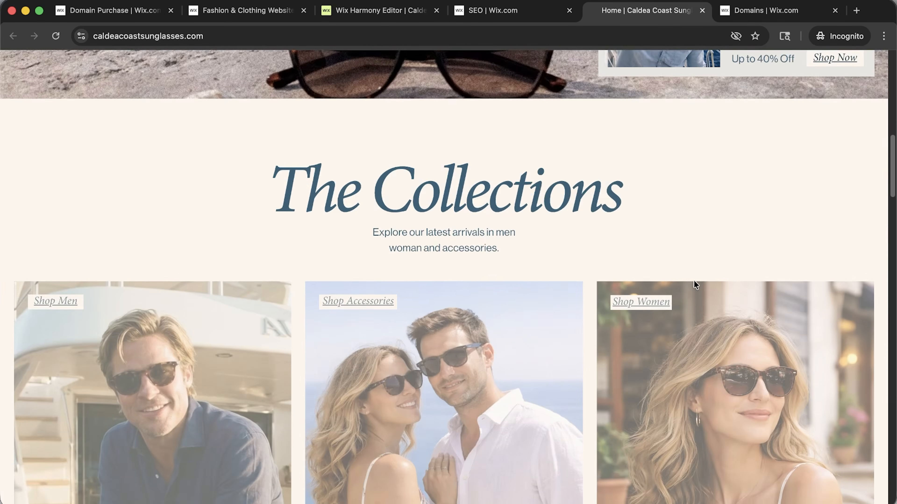
scroll(694, 280, down, 6)
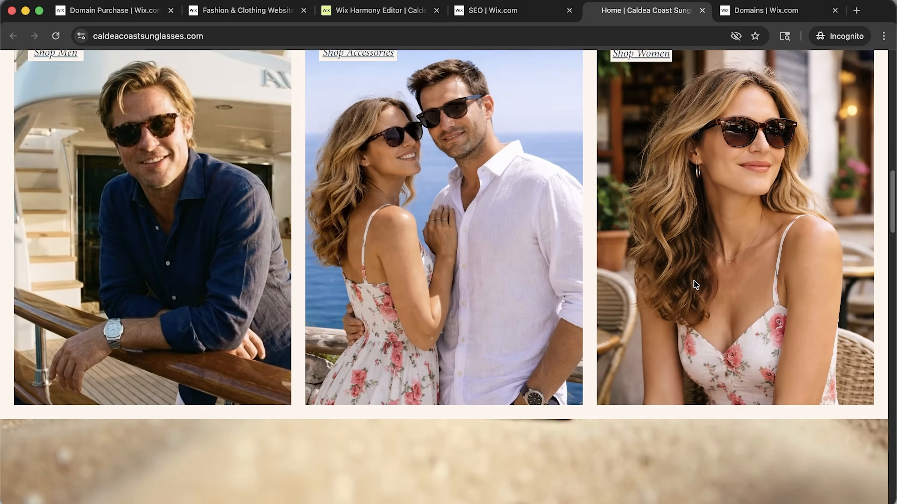
scroll(694, 280, down, 5)
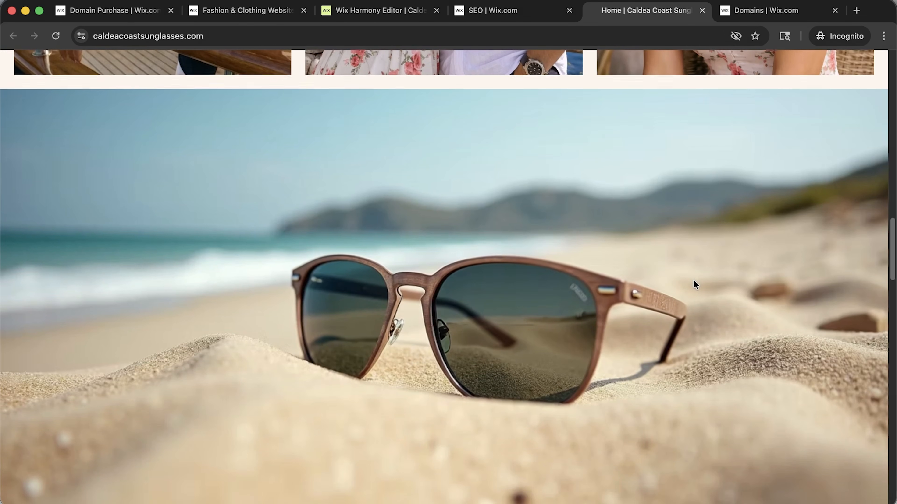
scroll(694, 281, up, 10)
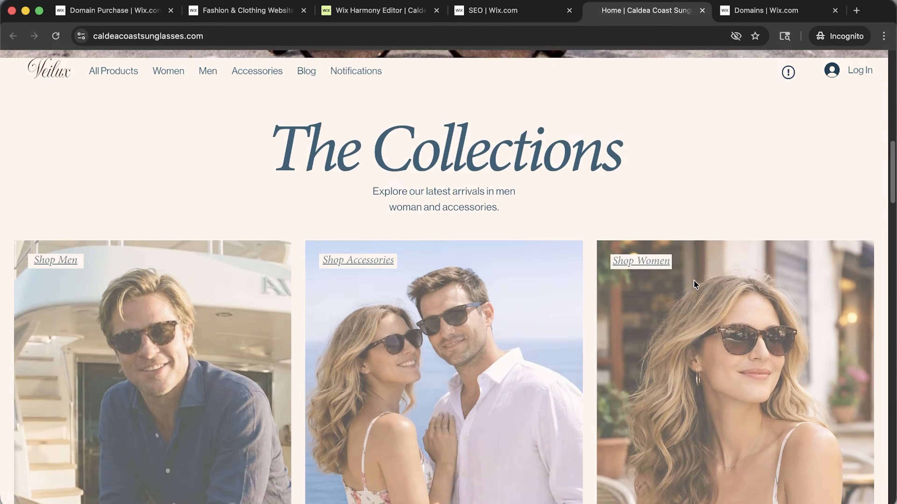
scroll(694, 280, up, 8)
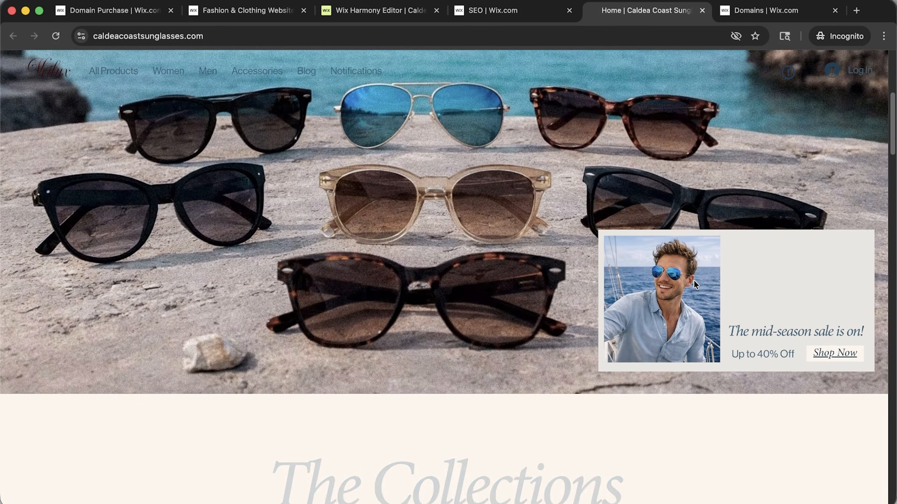
scroll(694, 281, up, 4)
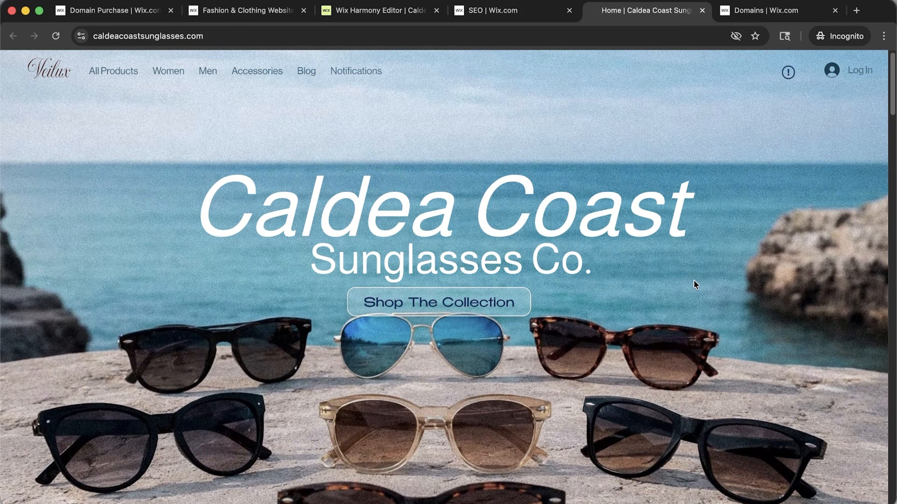
scroll(694, 280, down, 2)
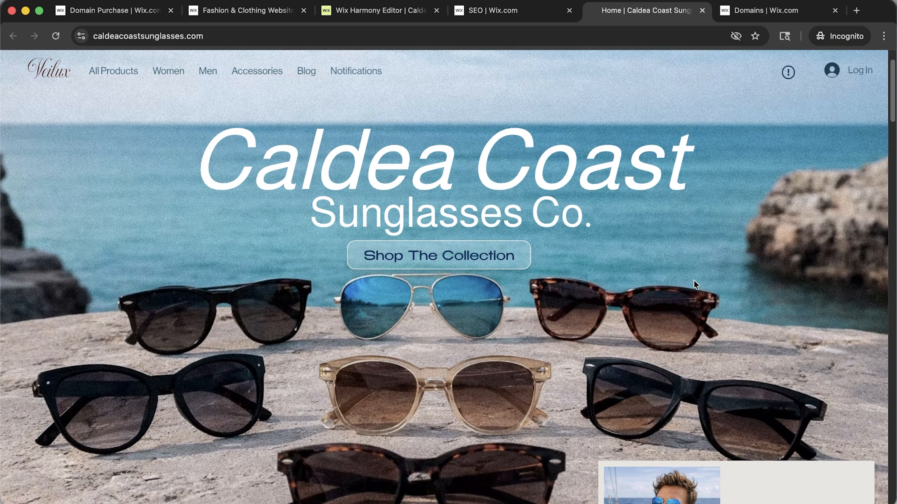